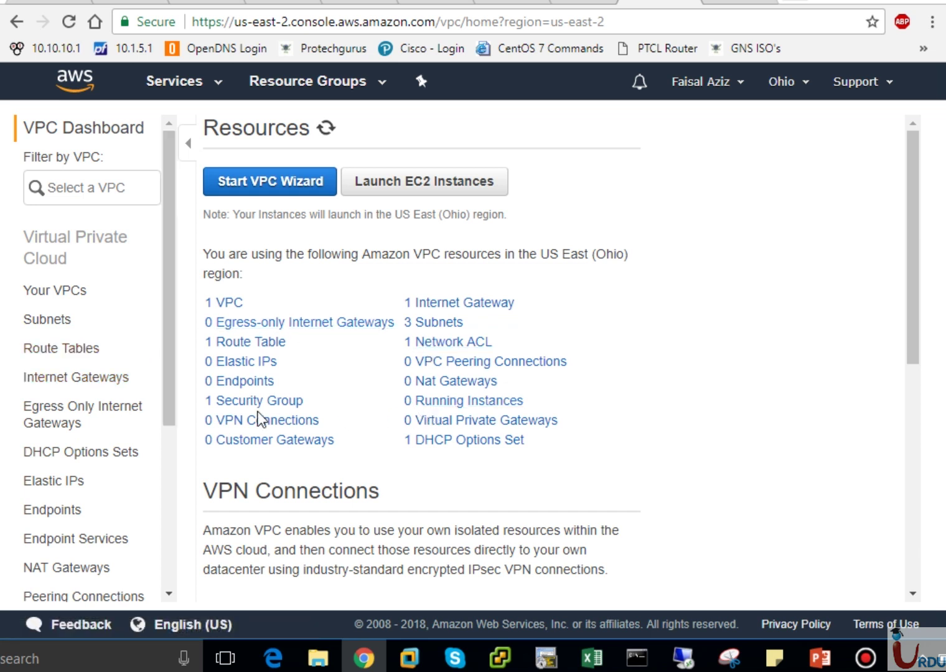
Step: Review the four network configurations offered by the VPC wizard, and exit it without creating anything
left_click(293, 185)
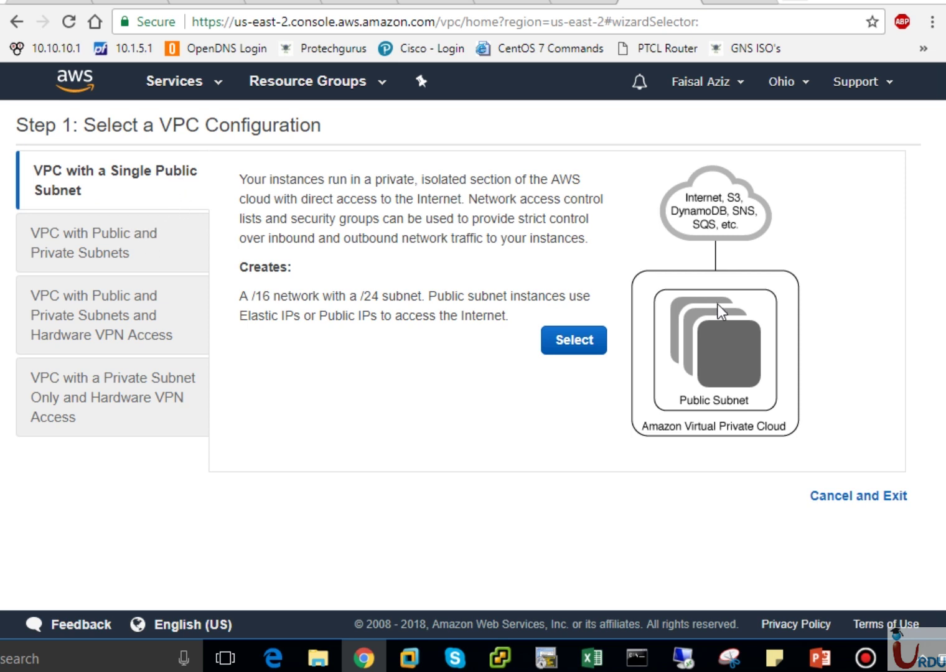
left_click(151, 255)
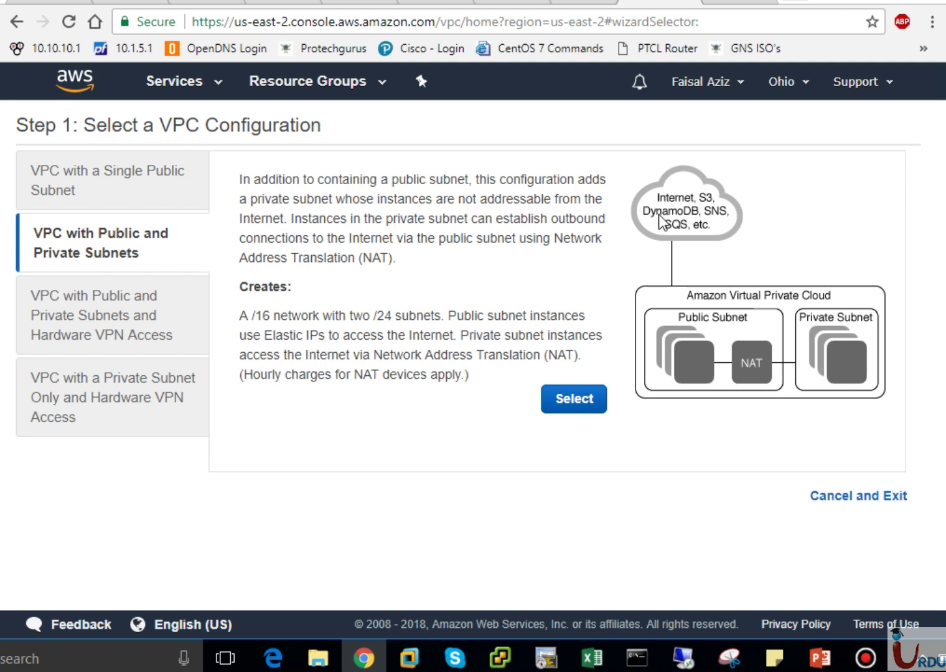
left_click(116, 295)
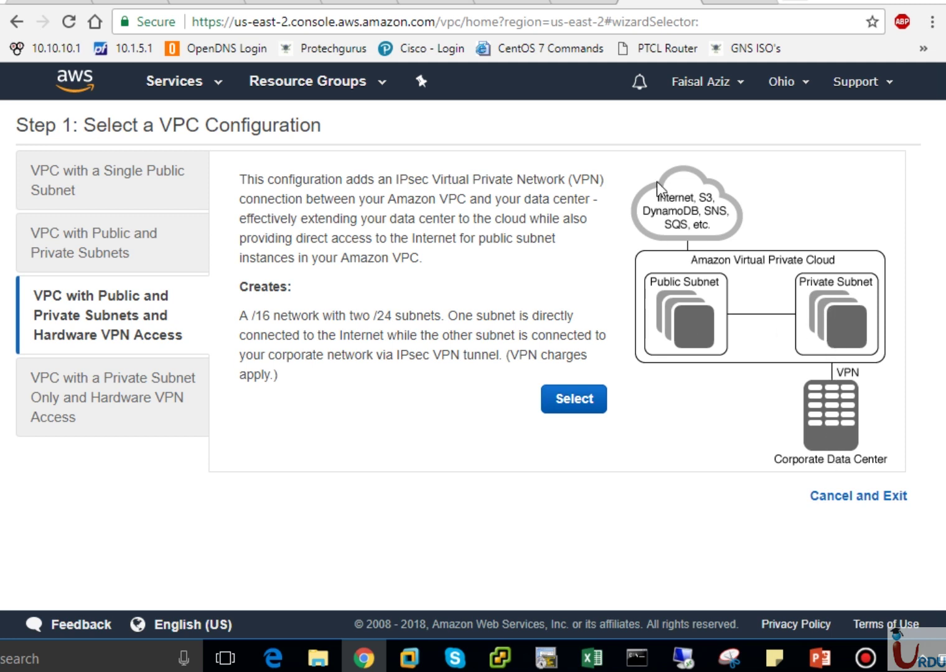
left_click(151, 400)
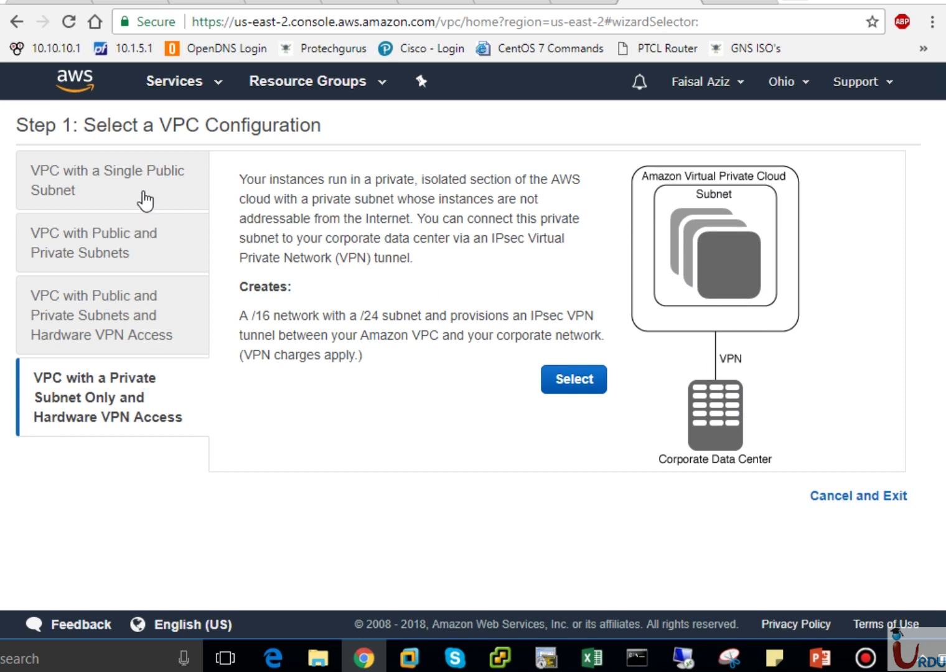
left_click(844, 497)
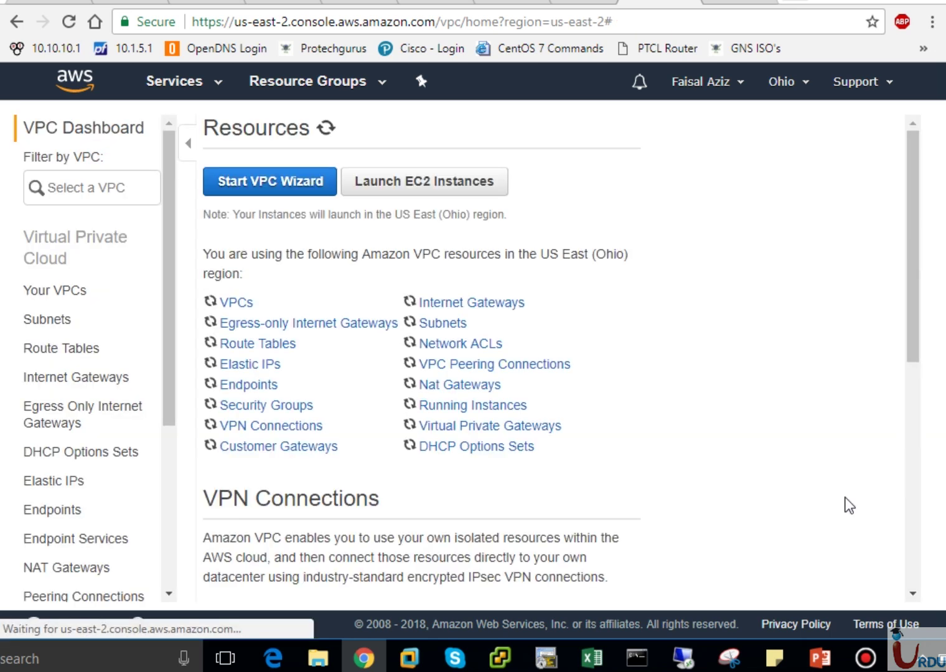
Step: Open the list of VPCs and examine the existing VPC's attributes, CIDR blocks, flow logs and tags
left_click(65, 291)
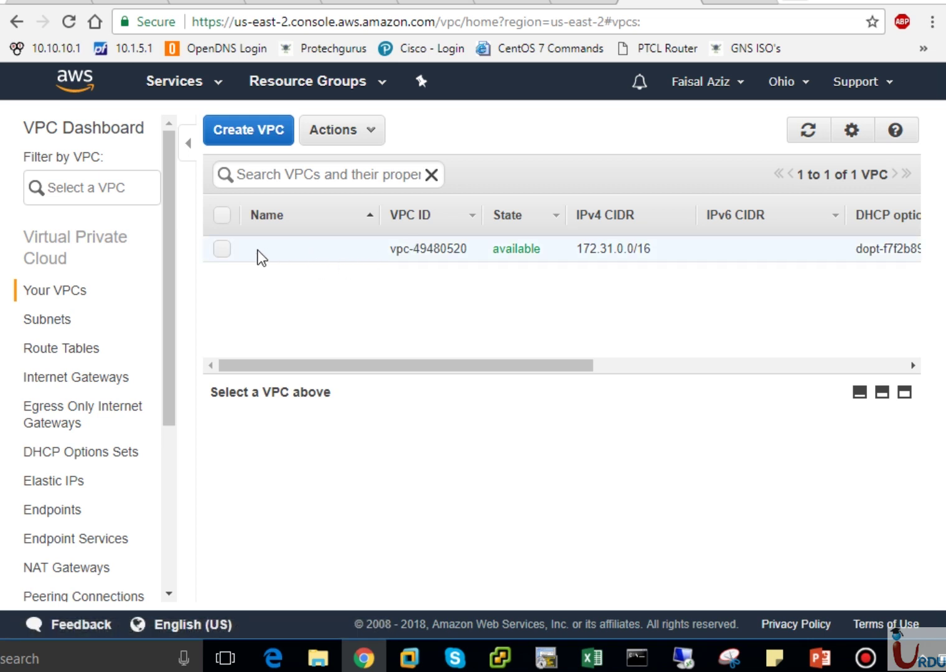
left_click(223, 248)
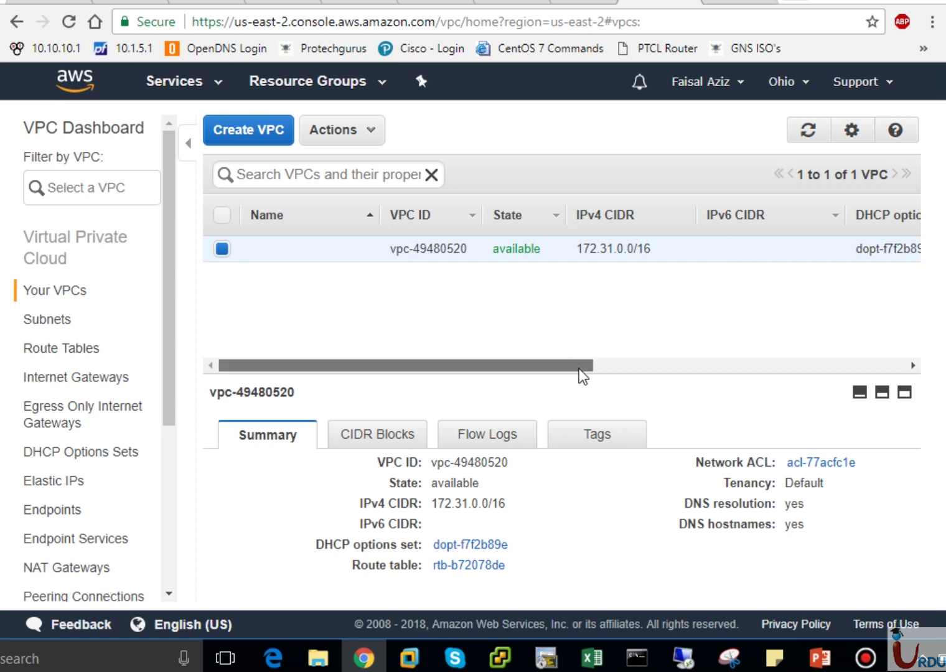
left_click_drag(579, 369, 891, 369)
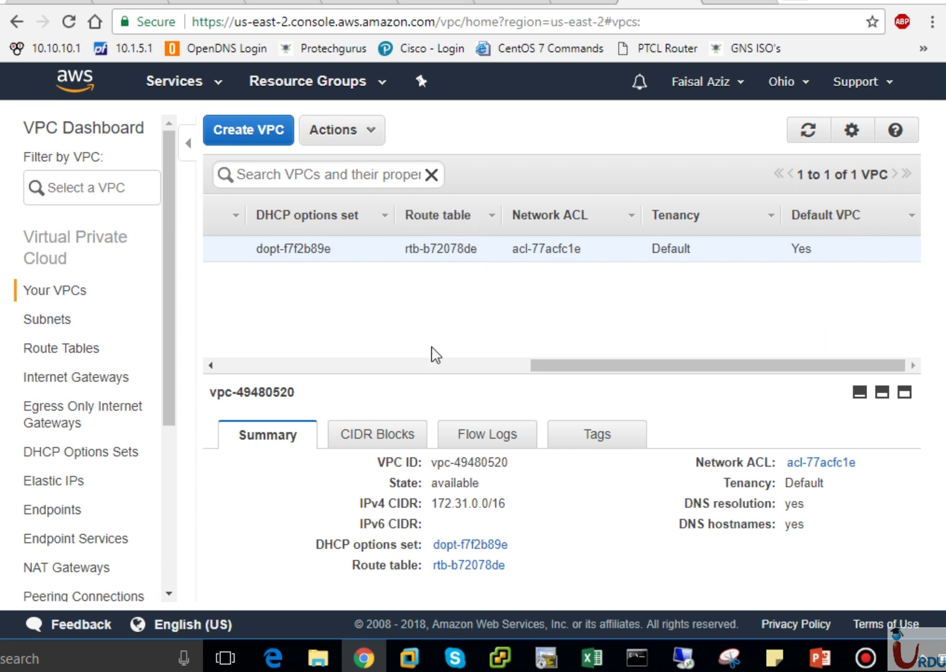
left_click(419, 366)
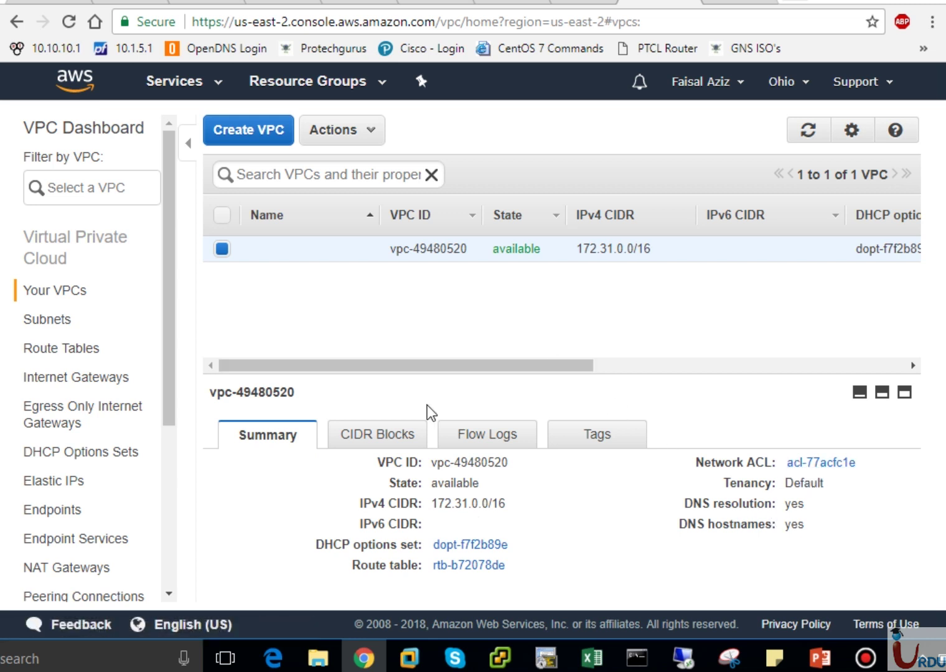
left_click(397, 447)
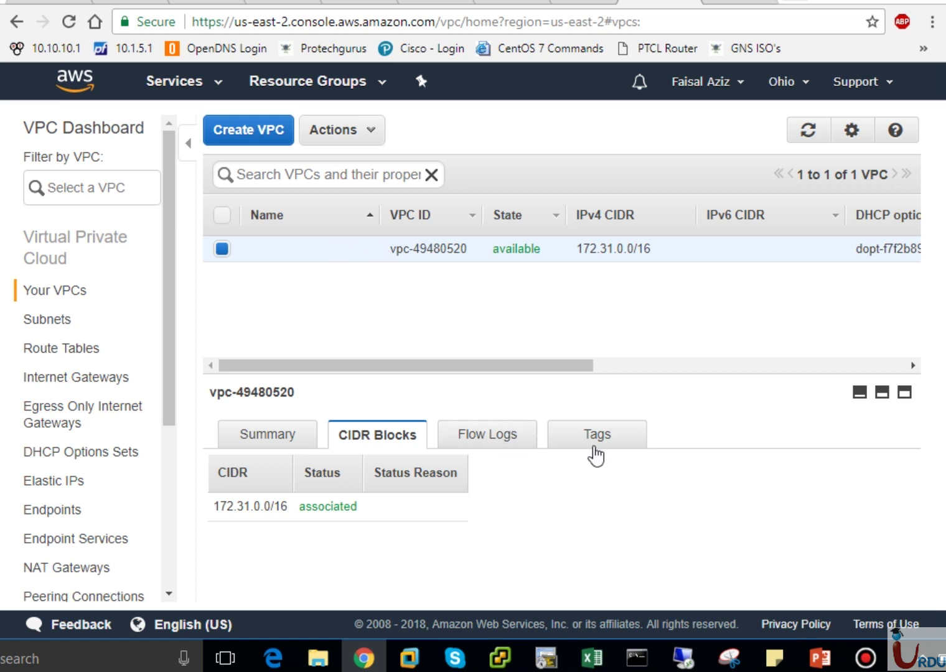
left_click(522, 452)
left_click(585, 435)
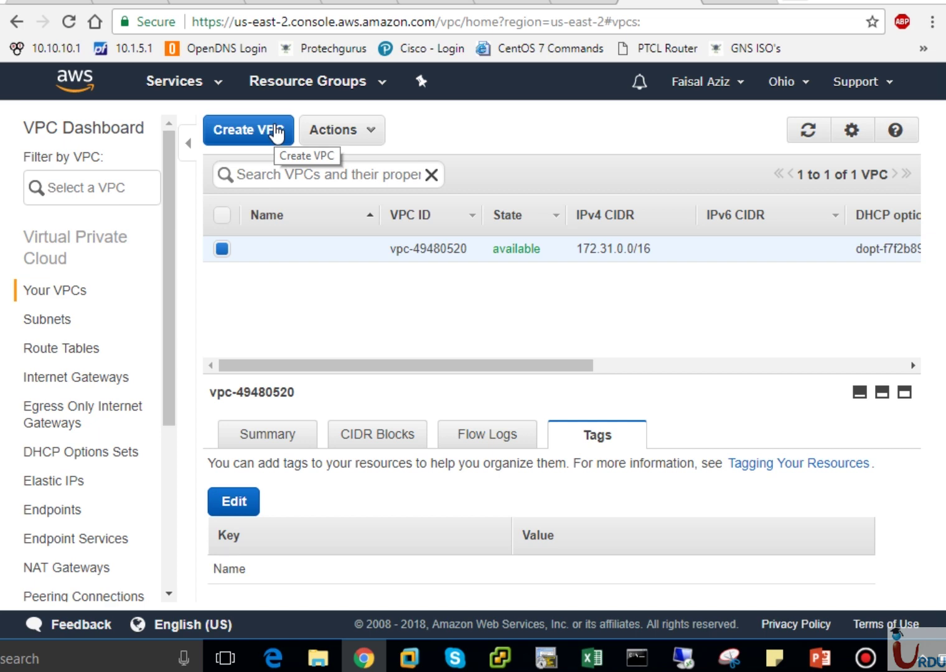
Step: Create a VPC named UITA-VPC with IPv4 CIDR block 10.0.0.0/16, no IPv6 CIDR block and default tenancy
left_click(277, 132)
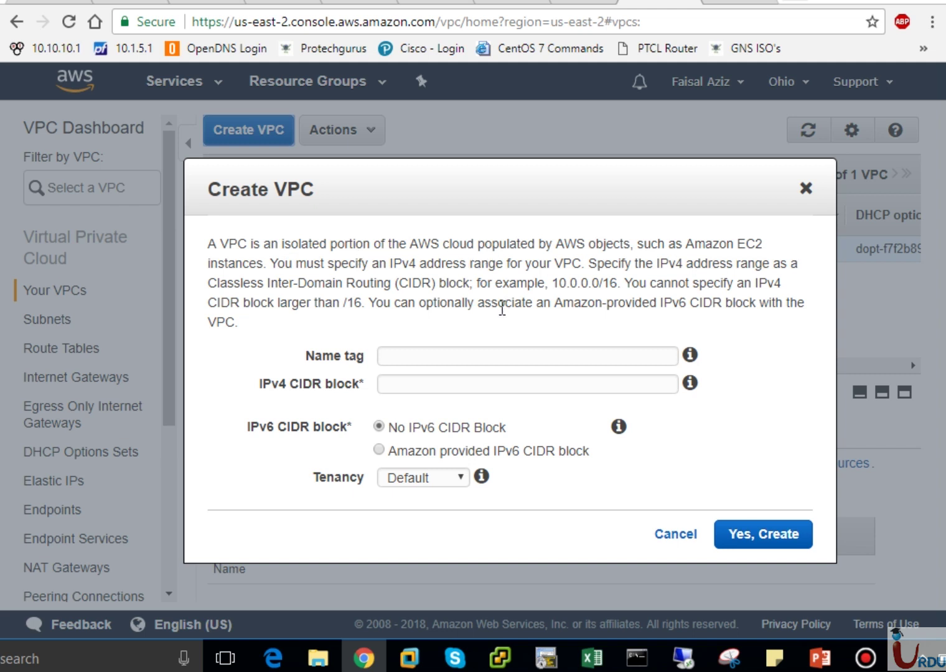
left_click(471, 354)
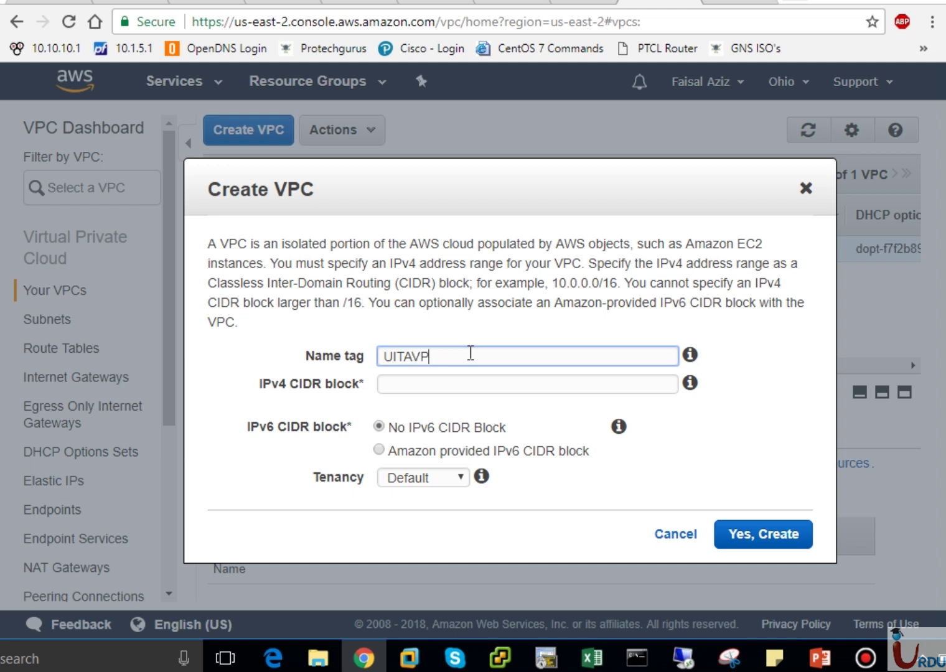
key("Left")
type("-")
left_click(467, 384)
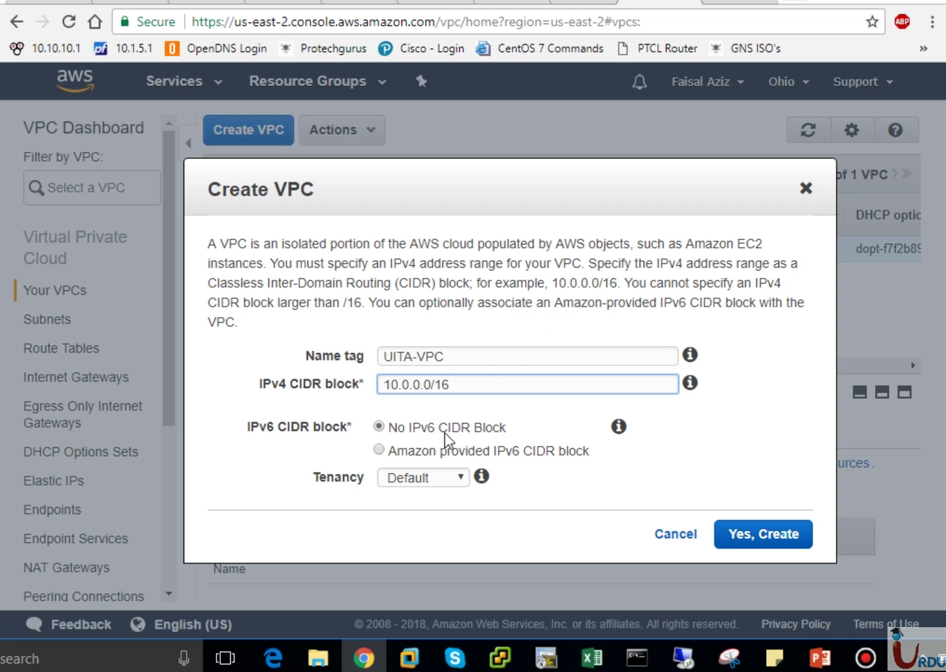
left_click(443, 476)
left_click(433, 495)
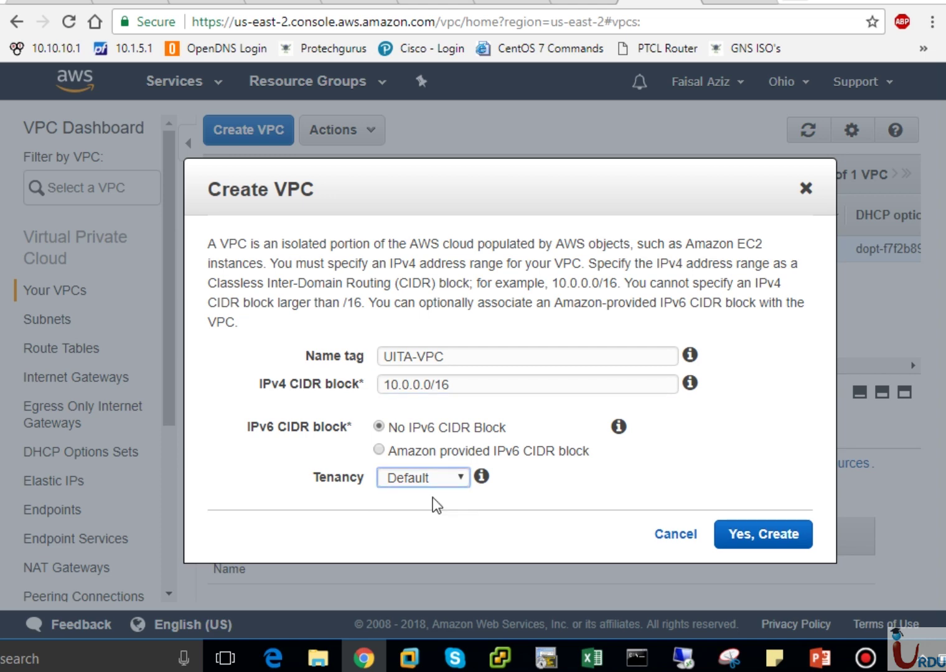
left_click(761, 537)
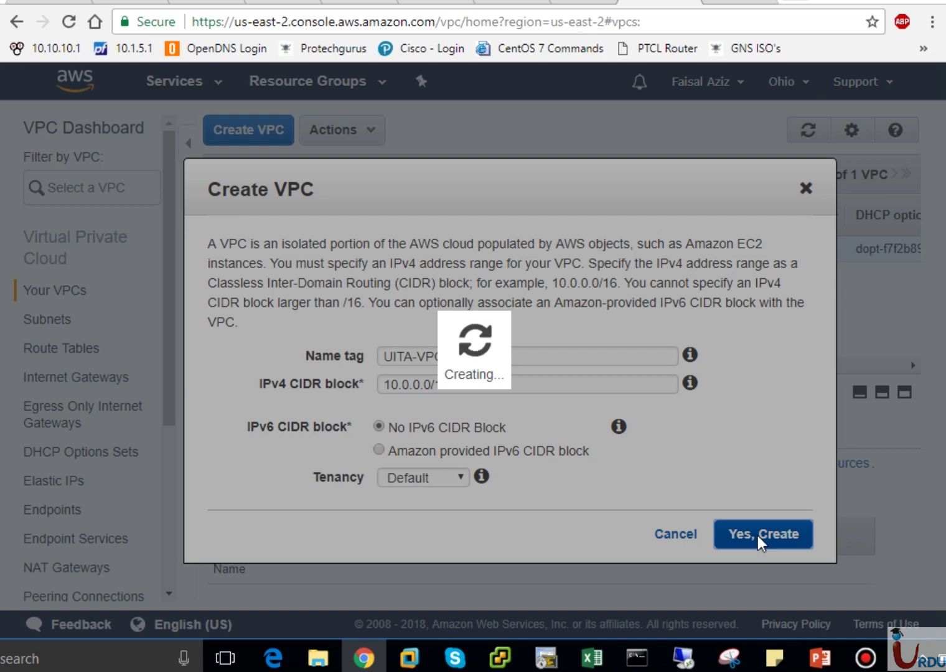
Step: Consult the VPC diagram in PowerPoint, then return to Chrome and examine UITA-VPC's attributes, summary, CIDR blocks and tags
left_click(820, 658)
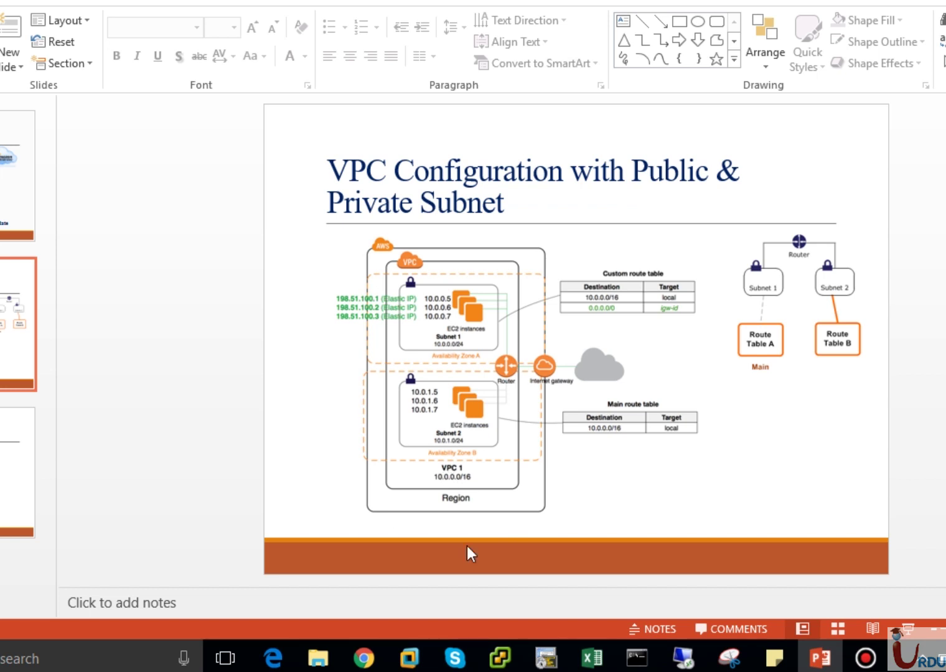
left_click(365, 657)
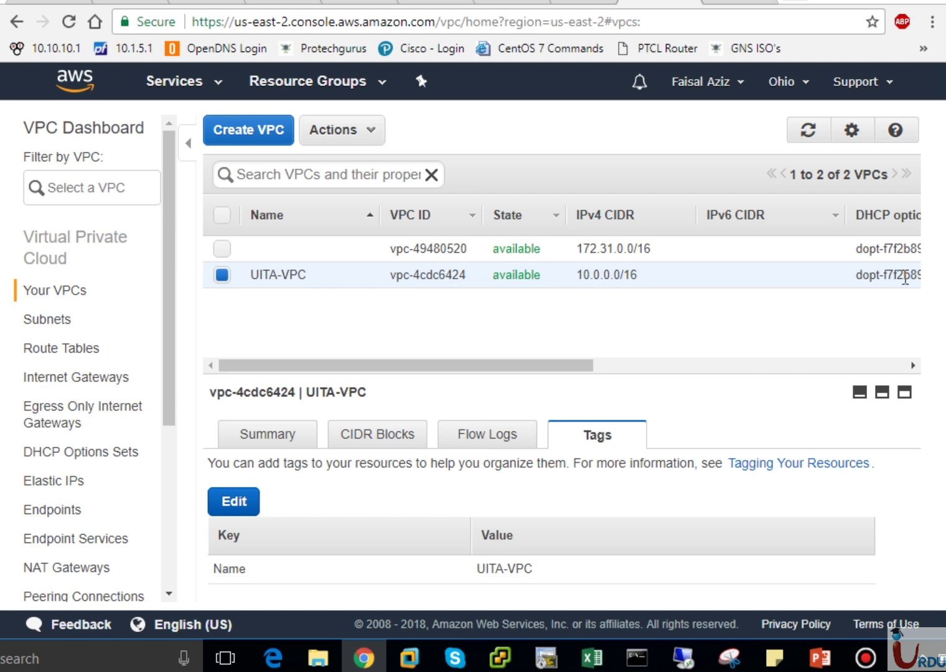
left_click_drag(593, 374, 781, 364)
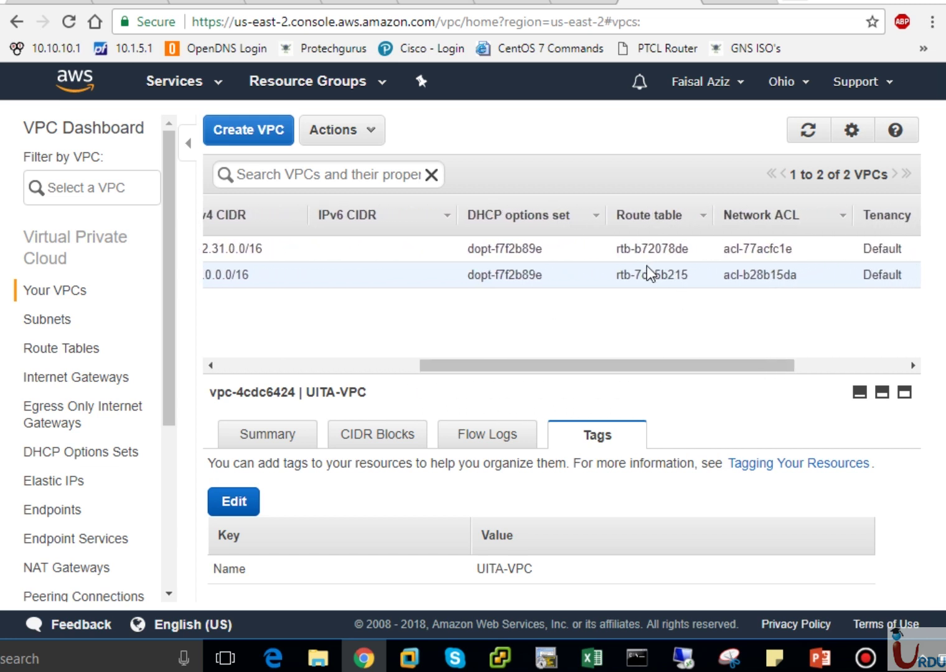
left_click_drag(691, 366, 798, 365)
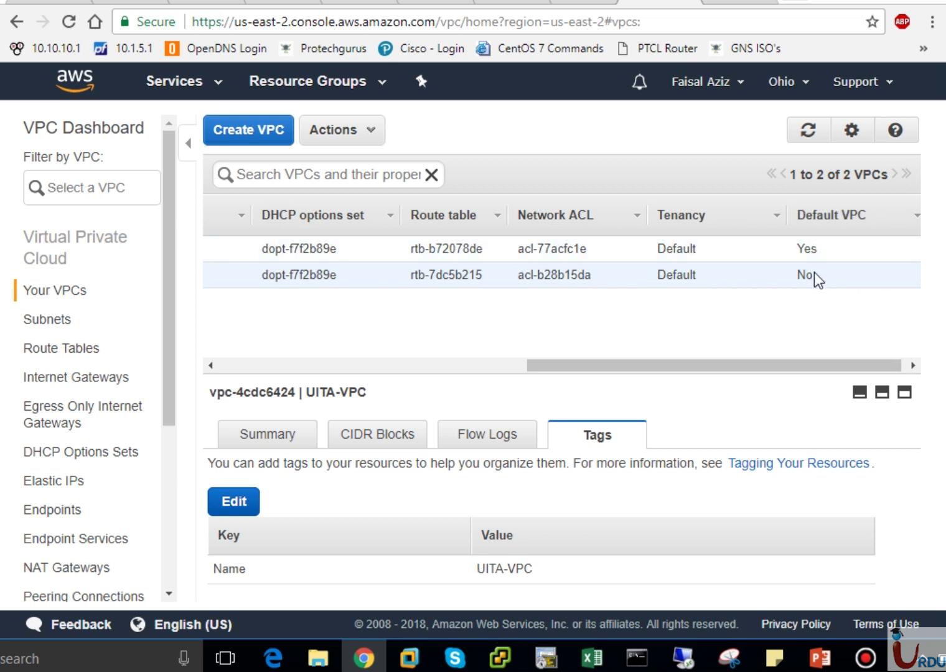
left_click(491, 369)
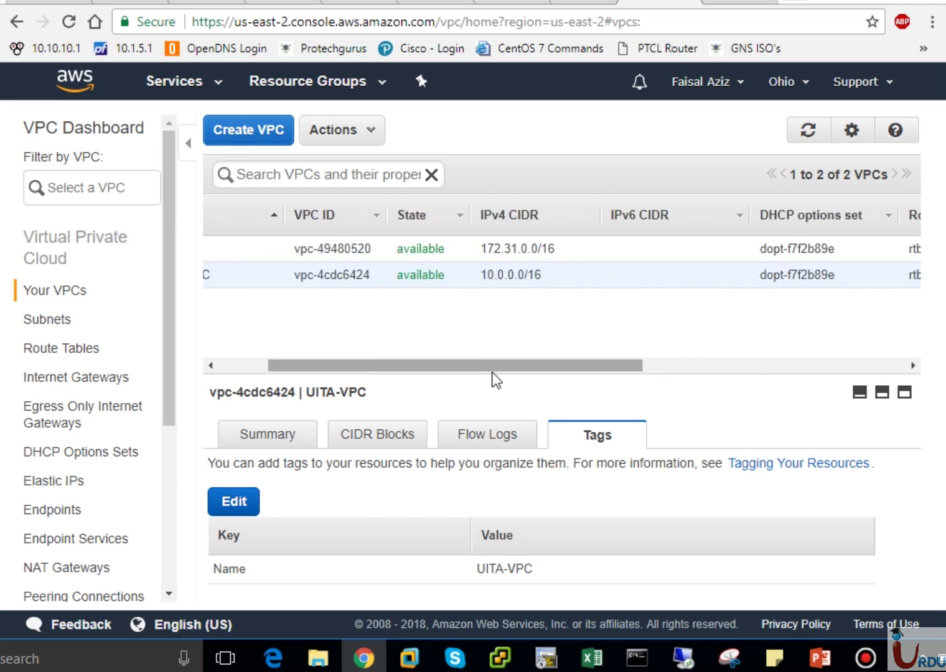
left_click_drag(492, 370, 453, 371)
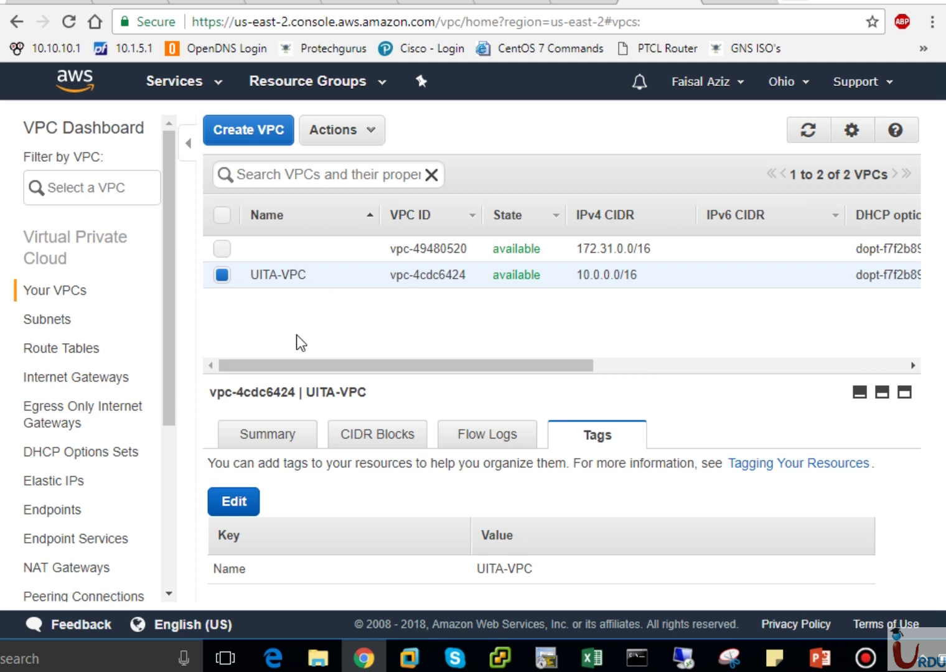
left_click(286, 437)
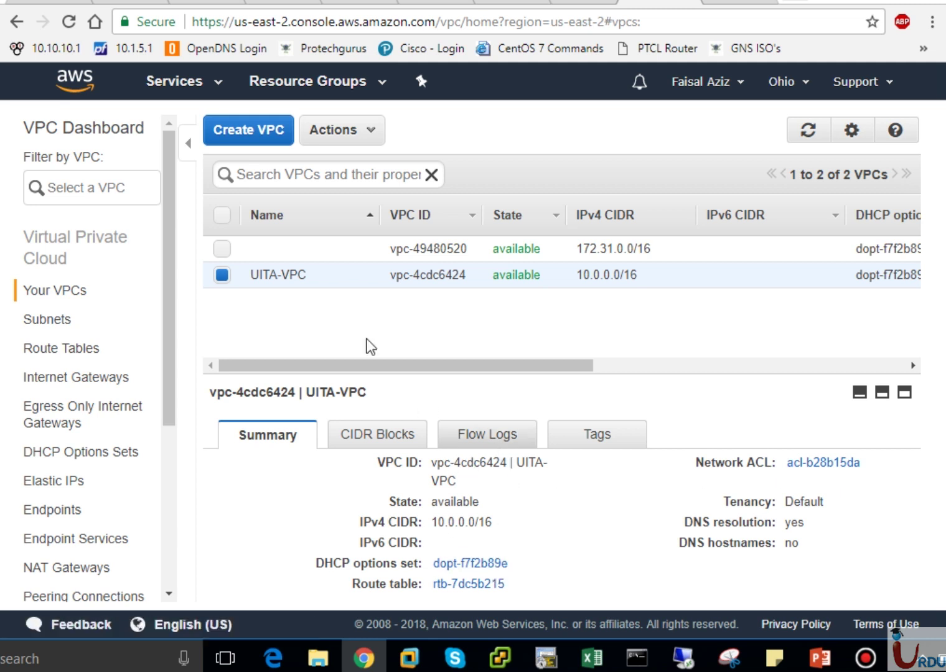
left_click(381, 439)
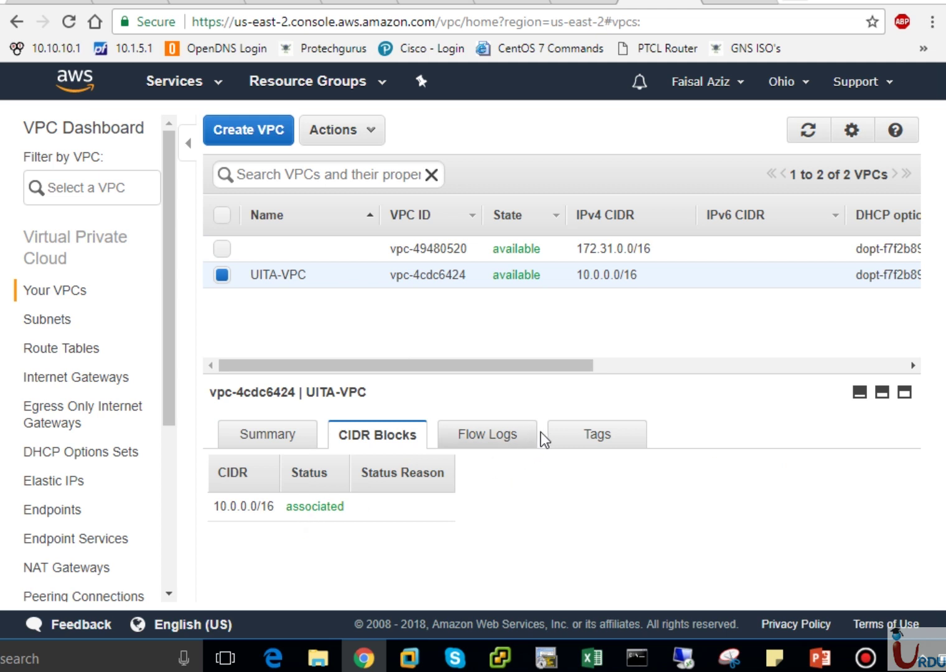
left_click(593, 438)
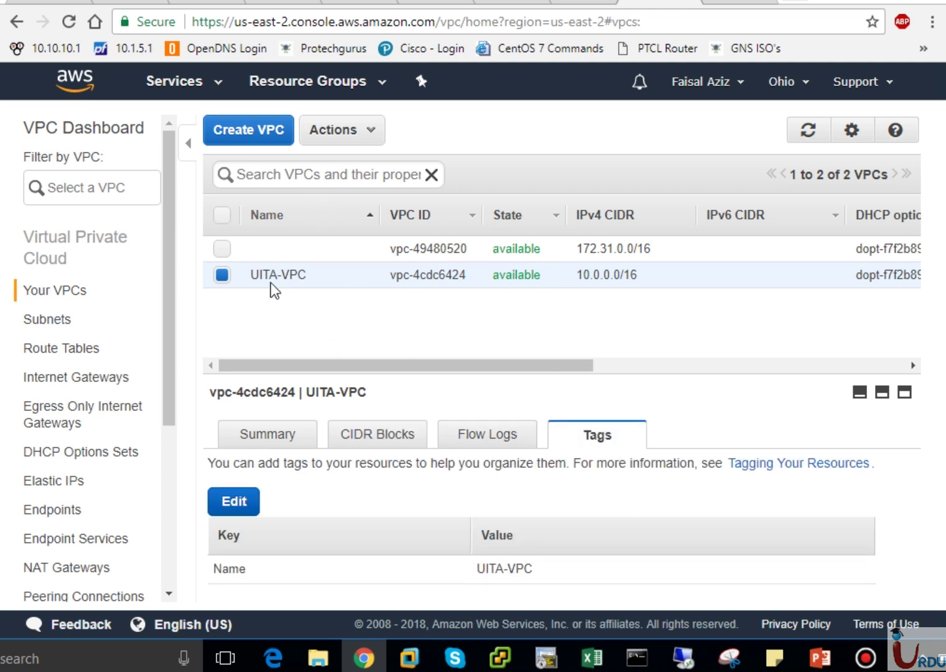
left_click(360, 136)
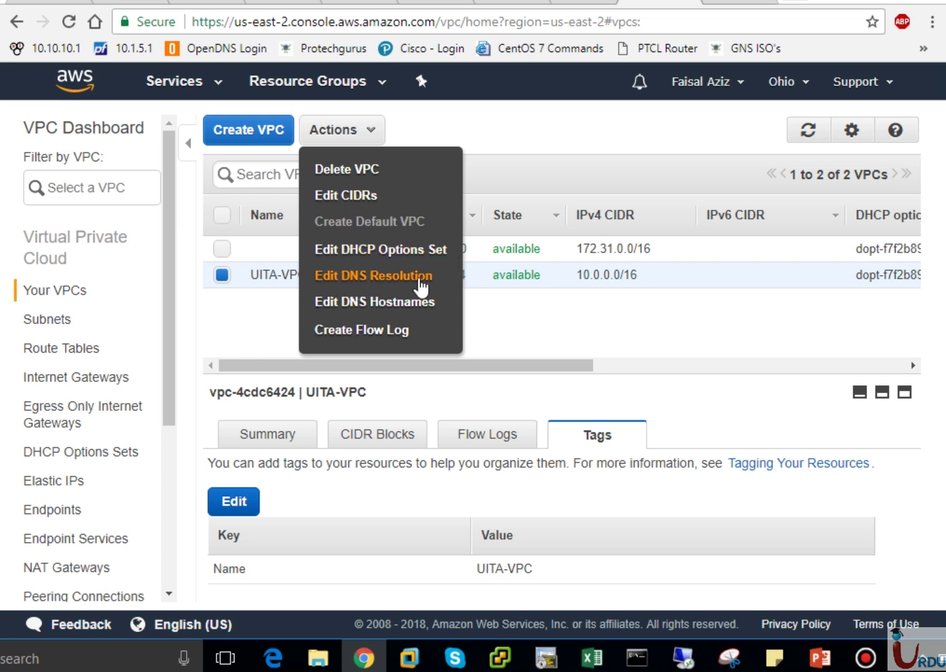
left_click(222, 334)
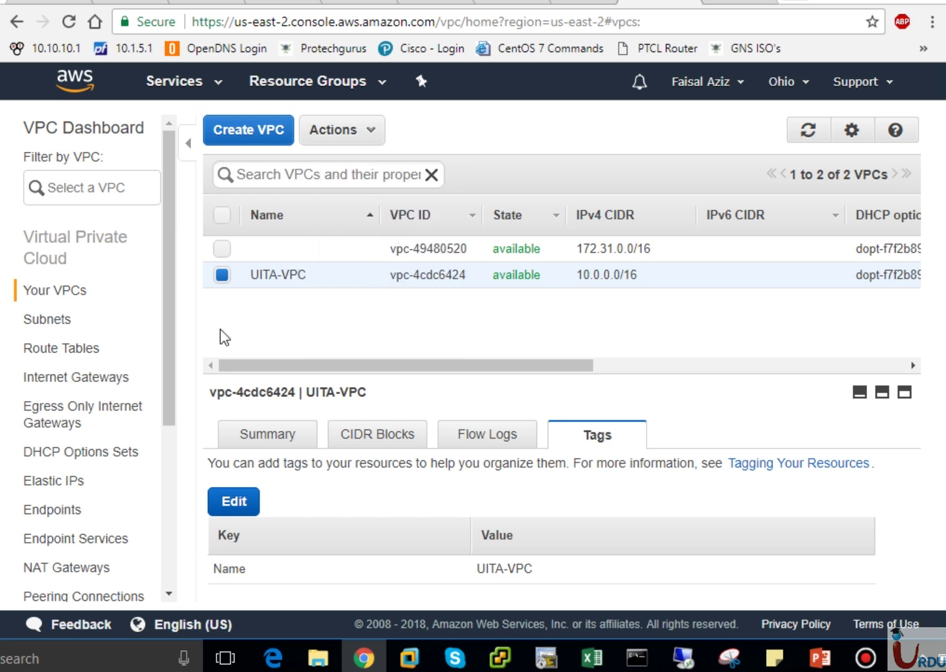
left_click(377, 133)
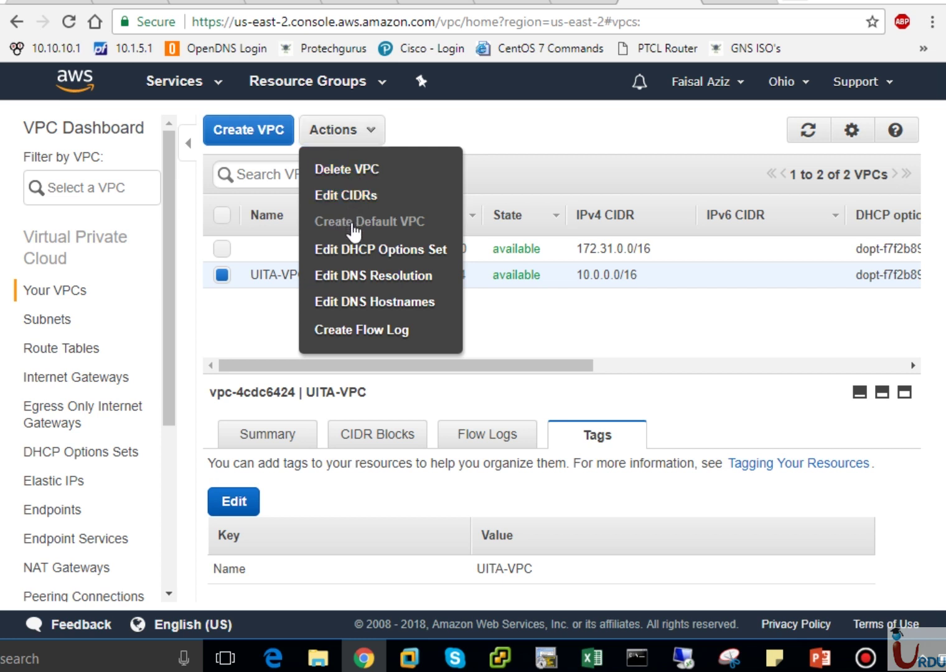
left_click(265, 300)
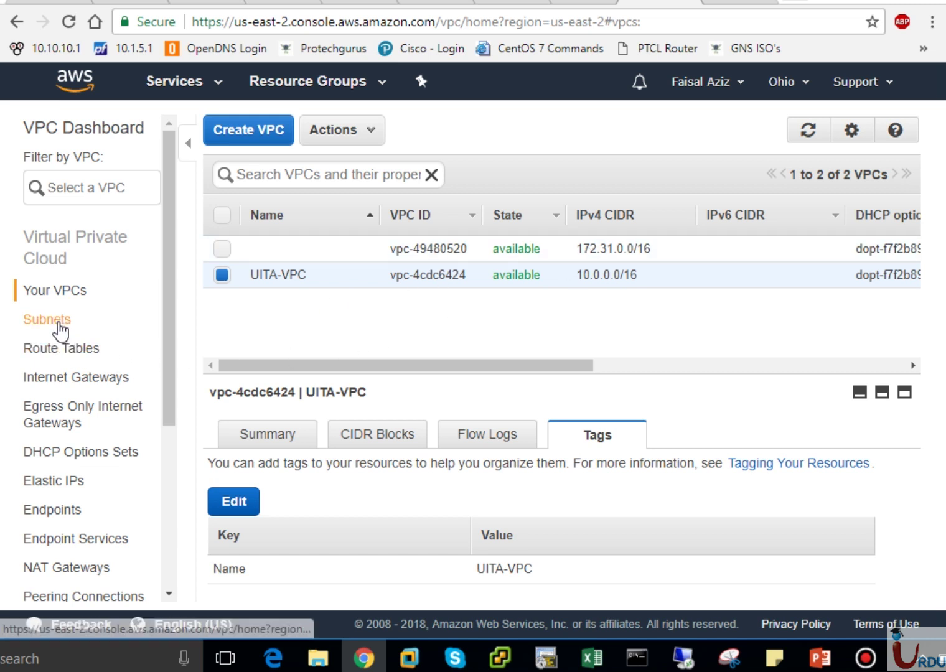
Step: Open the list of subnets, consult the planned subnets on the PowerPoint slide, and return to Chrome
left_click(56, 321)
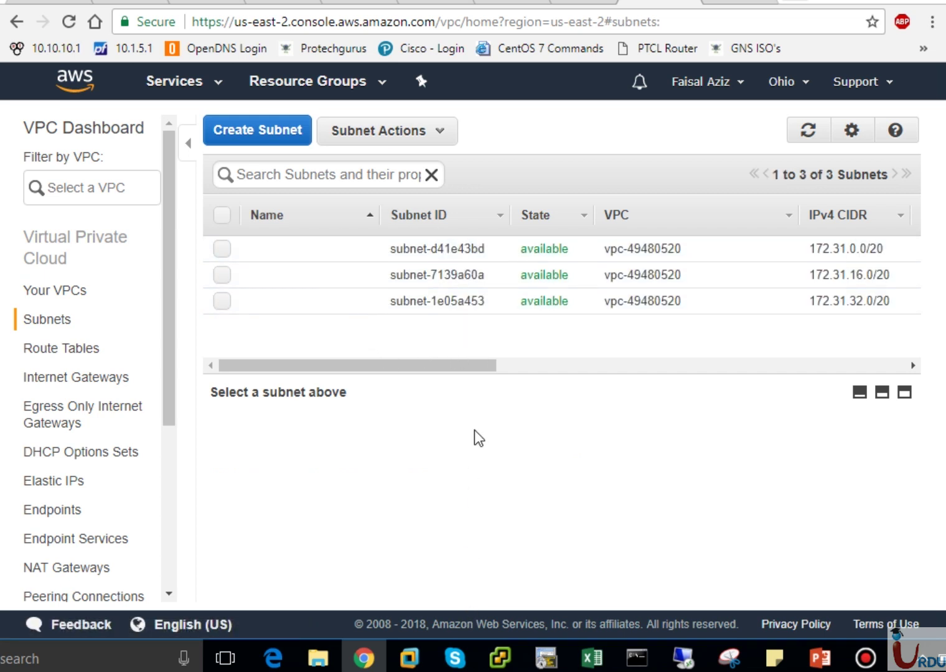
left_click(822, 667)
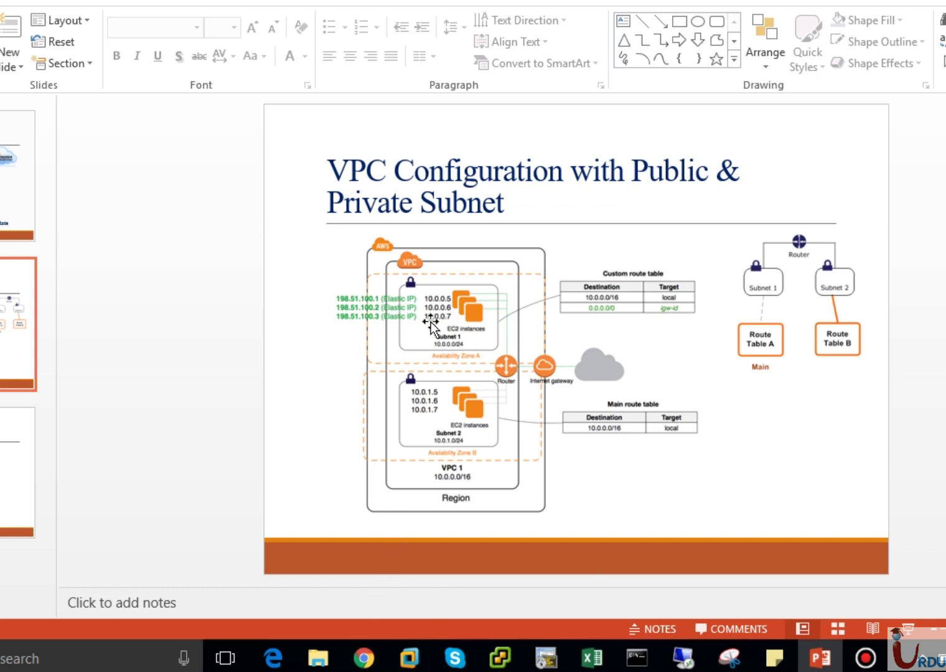
left_click(365, 659)
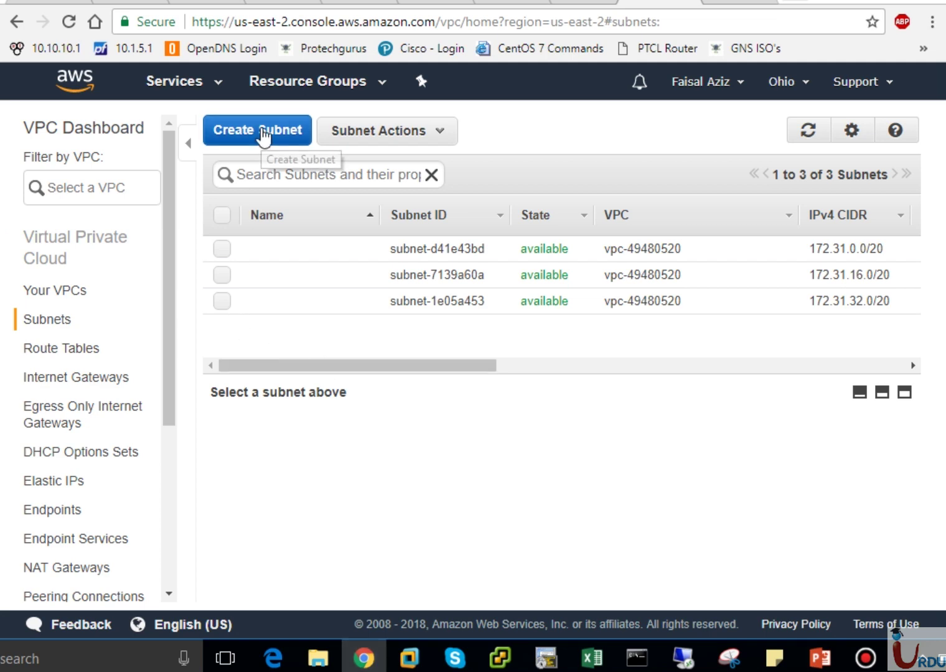
Step: Start a new subnet with the name tag Public-Subnet and assign it to UITA-VPC
left_click(263, 132)
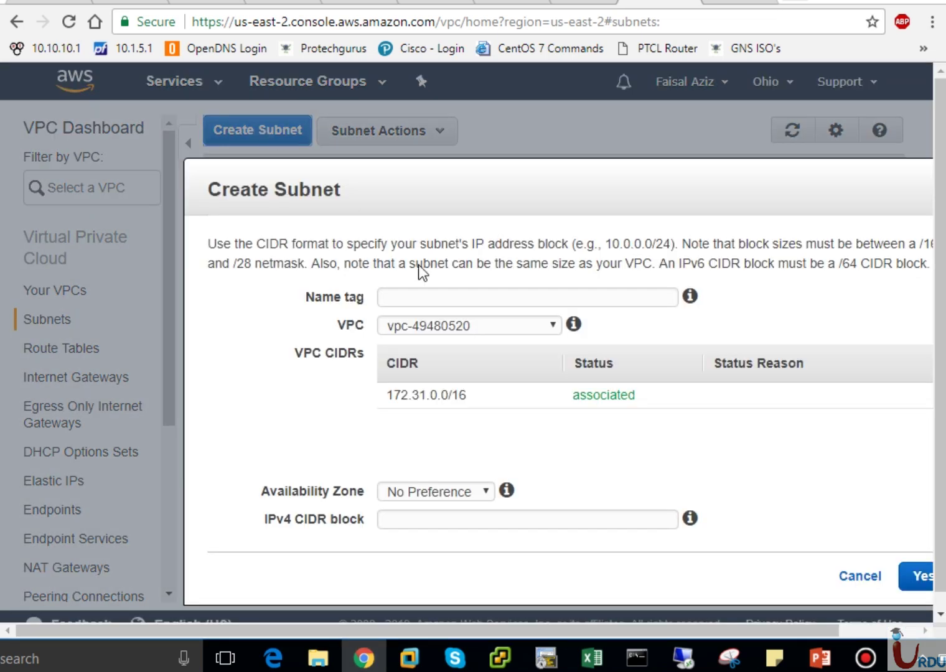
left_click(468, 304)
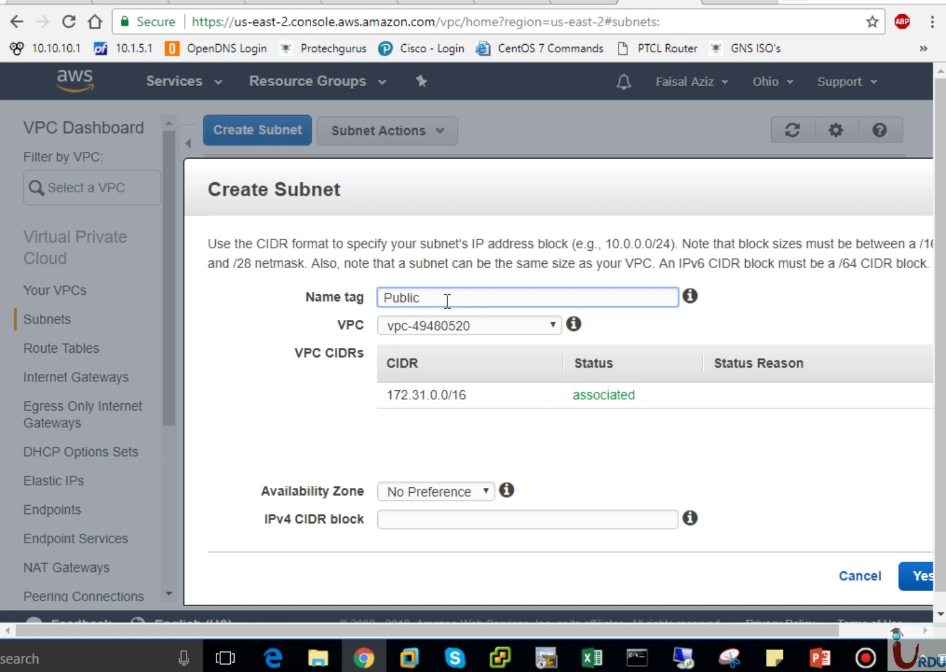
type("Subnet")
left_click(424, 298)
type("-")
left_click(452, 326)
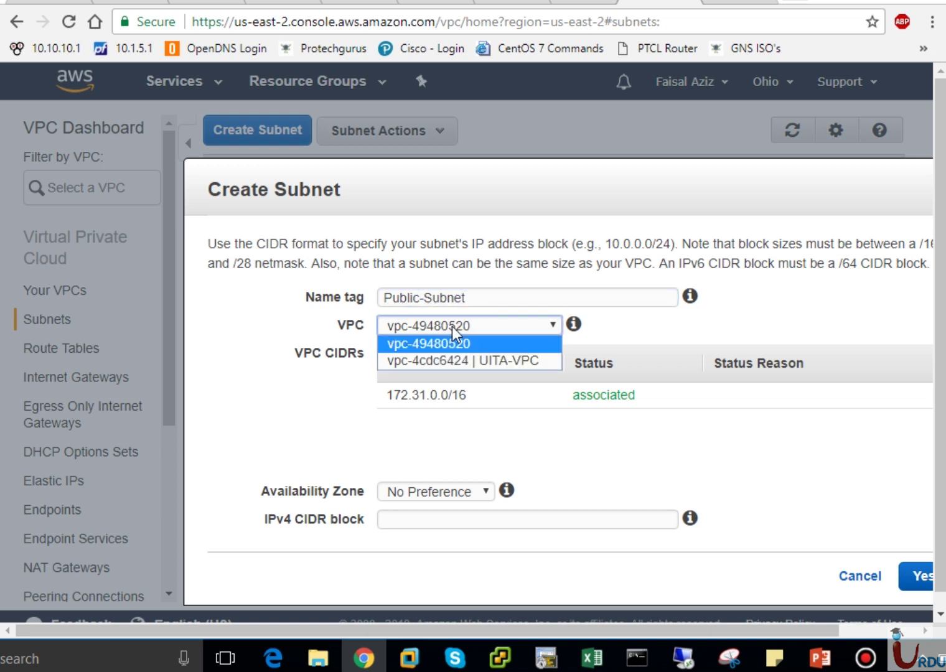
left_click(492, 361)
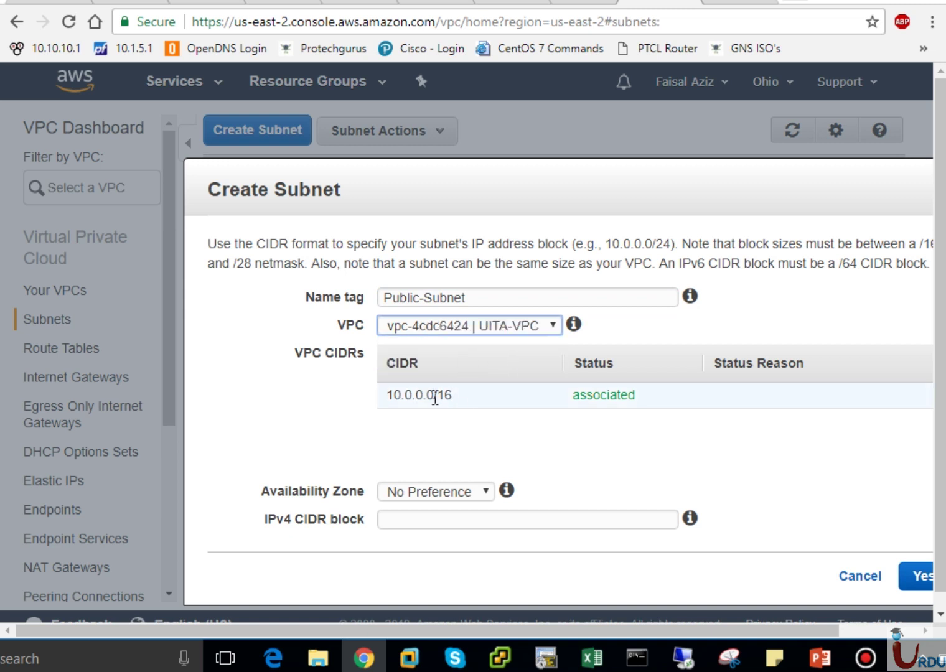
Step: Set the availability zone to us-east-2a and the IPv4 CIDR block to 10.0.1.0/24, and create Public-Subnet
left_click(447, 494)
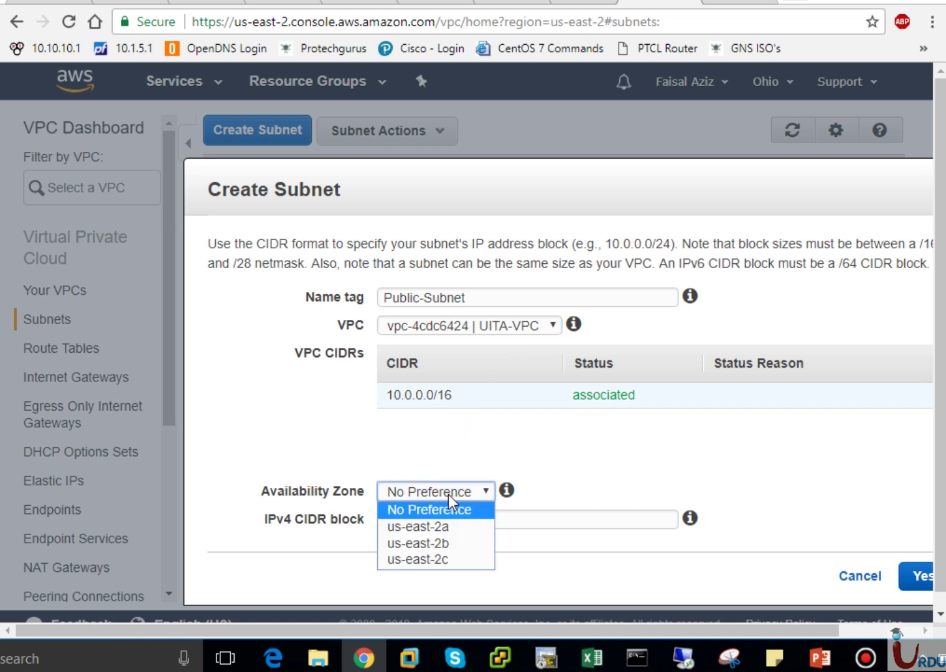
left_click(433, 529)
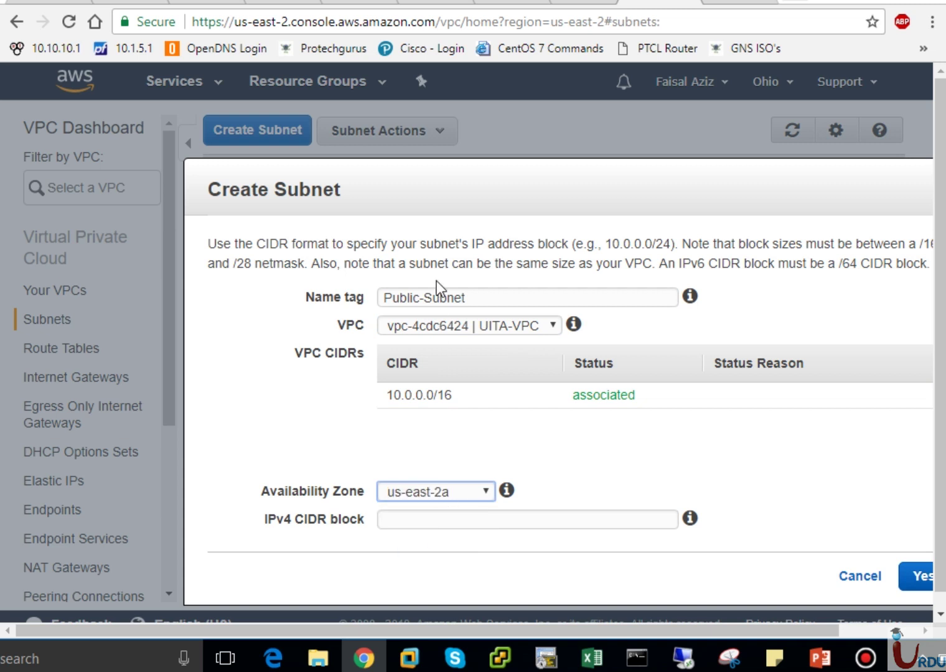
left_click(439, 522)
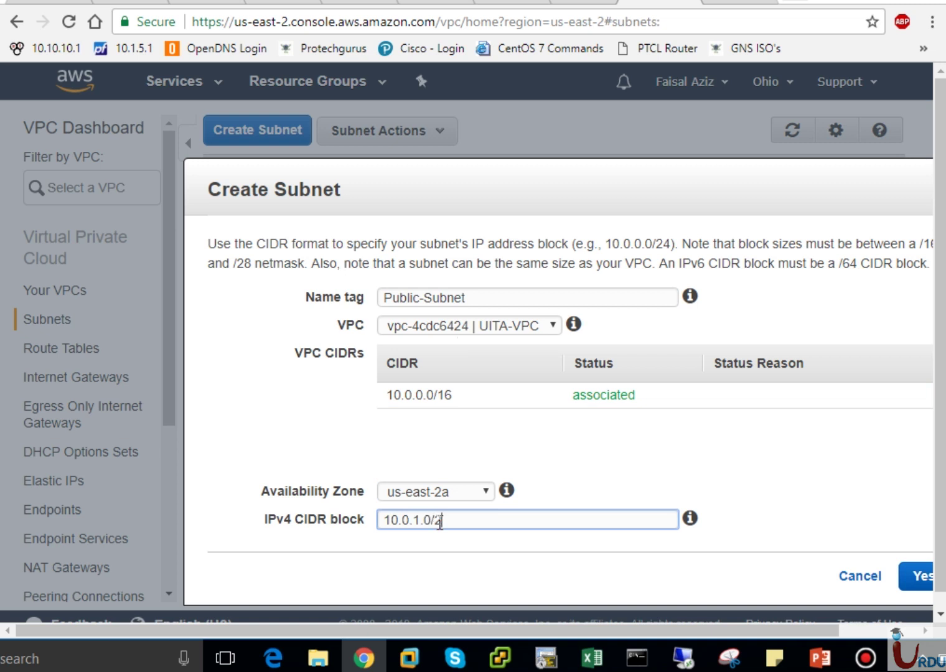
left_click_drag(420, 522, 381, 522)
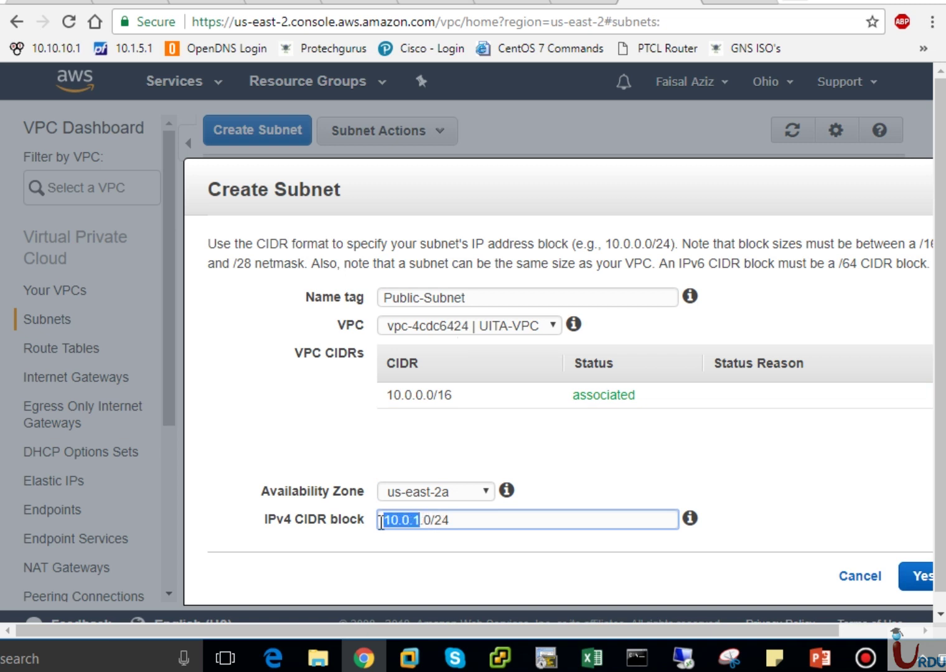
left_click(481, 522)
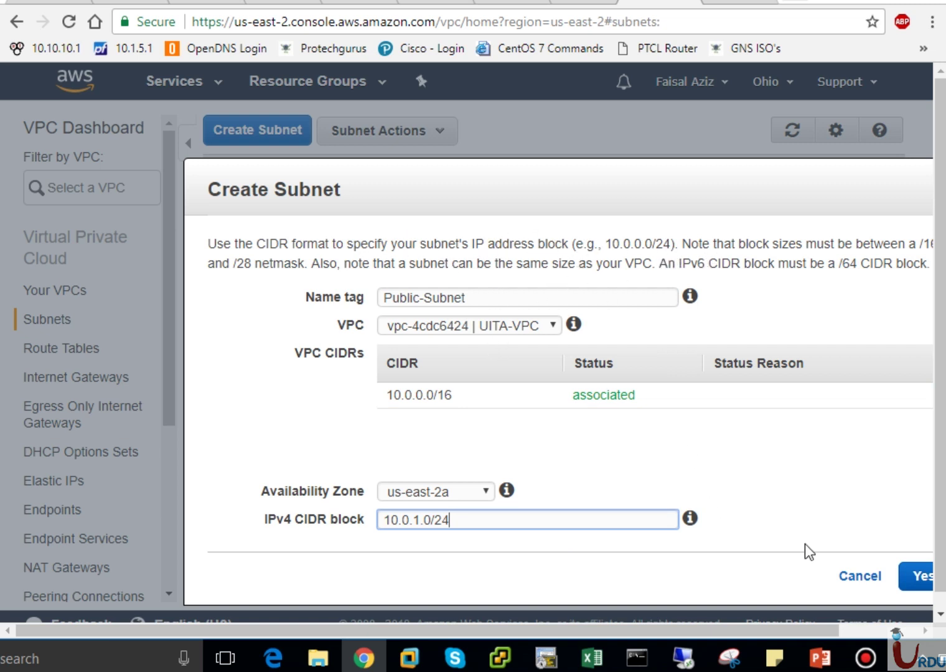
left_click(920, 577)
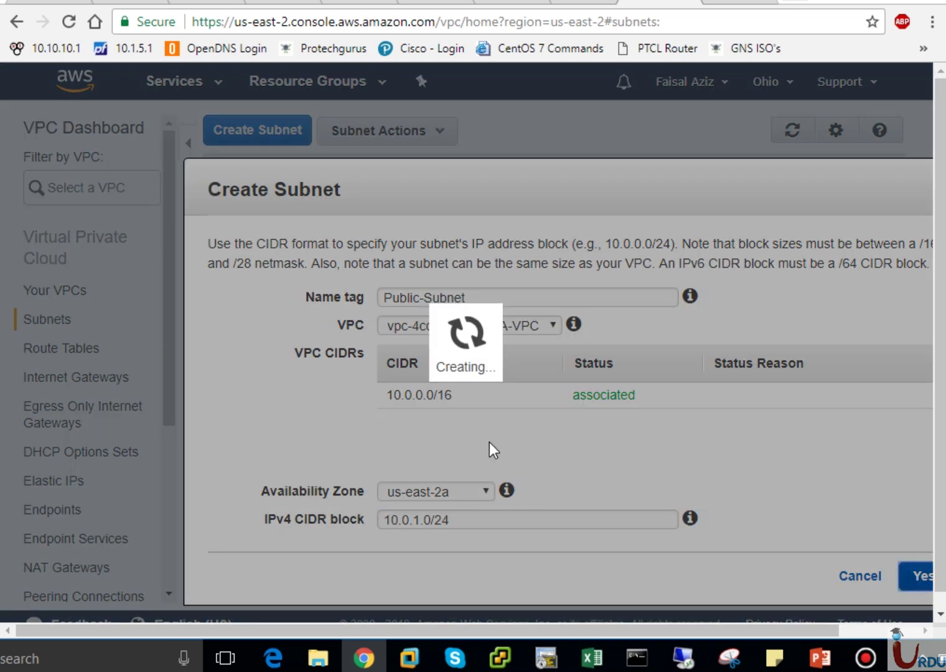
Step: Consult the subnet diagram in PowerPoint, return to Chrome and start a new subnet named Private-Subnet in UITA-VPC
left_click(821, 657)
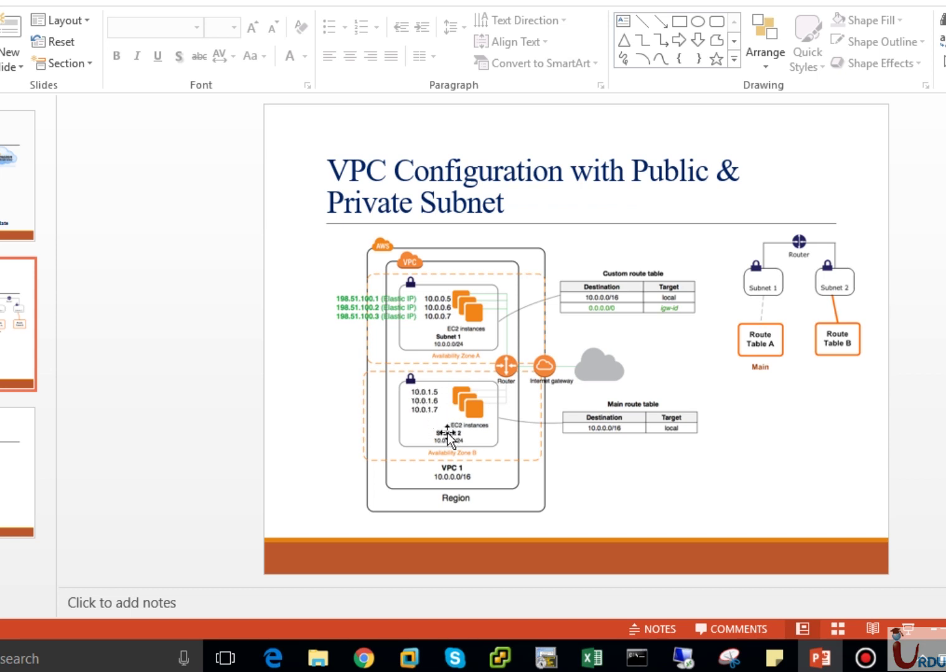
left_click(363, 657)
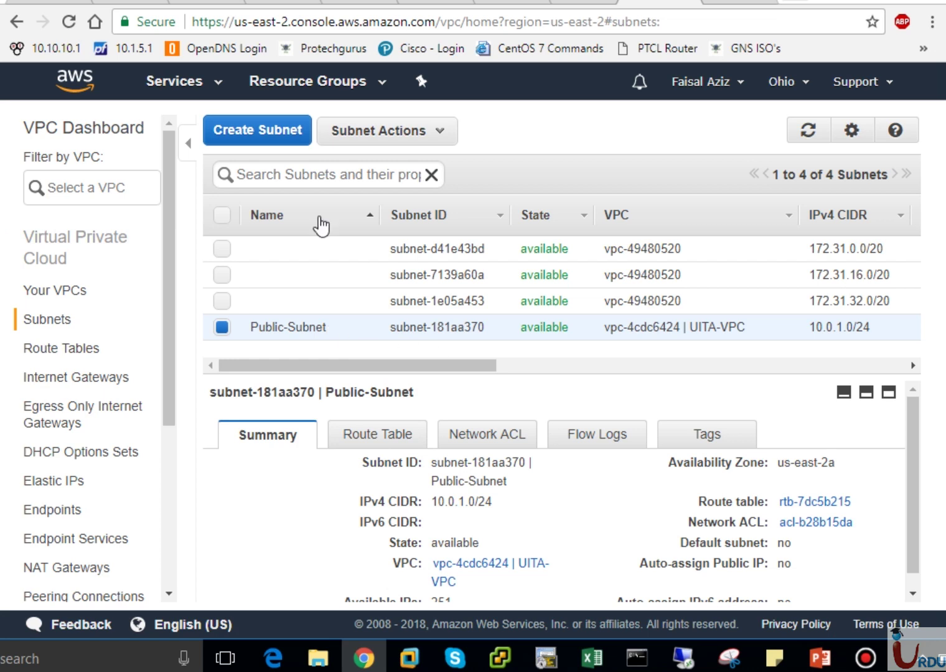
left_click(254, 136)
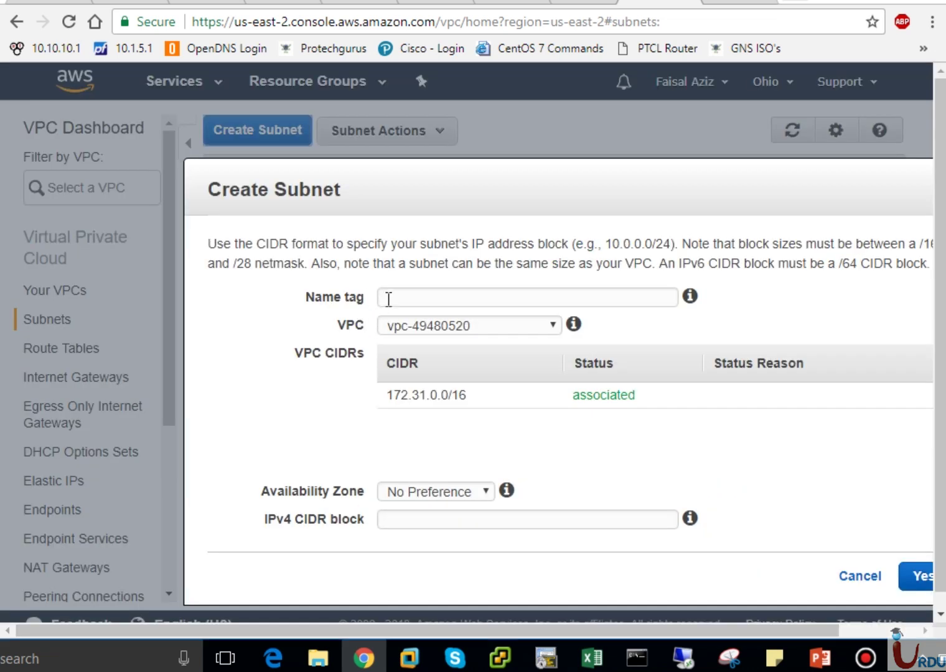
left_click(387, 299)
type("Pri")
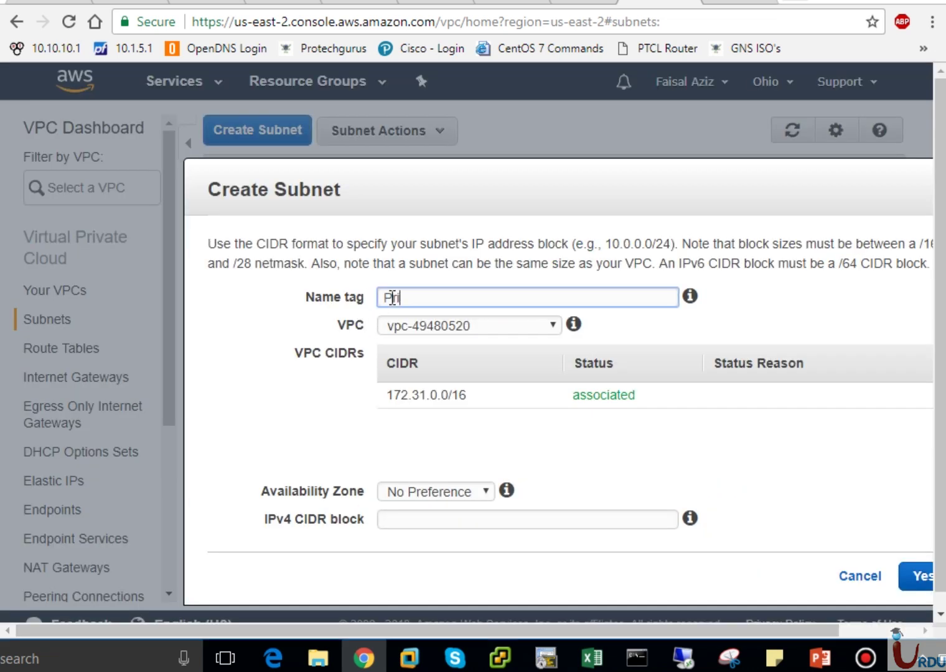
type("vate-Subnet")
left_click(422, 329)
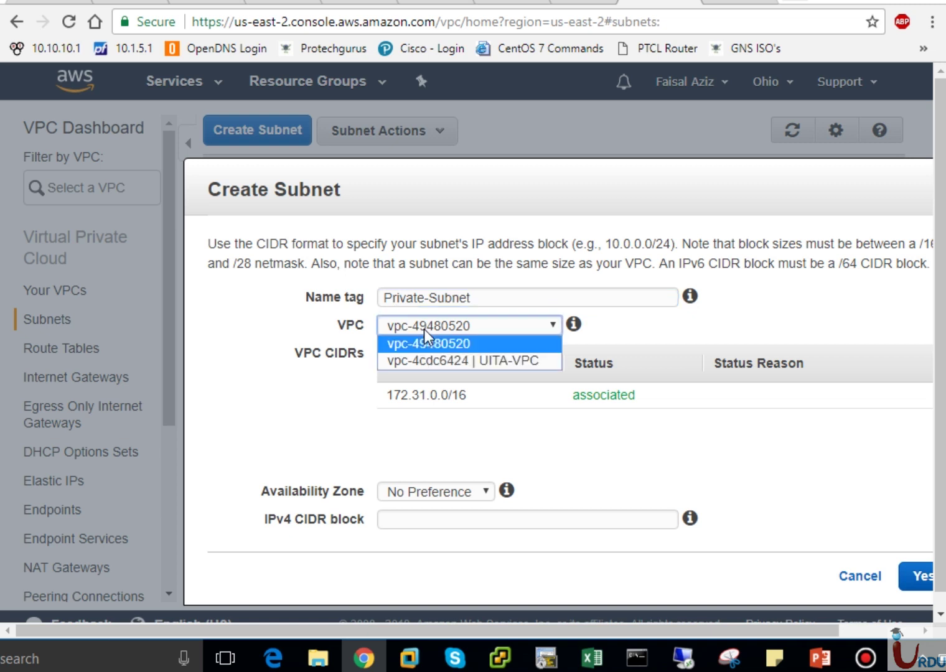
left_click(494, 364)
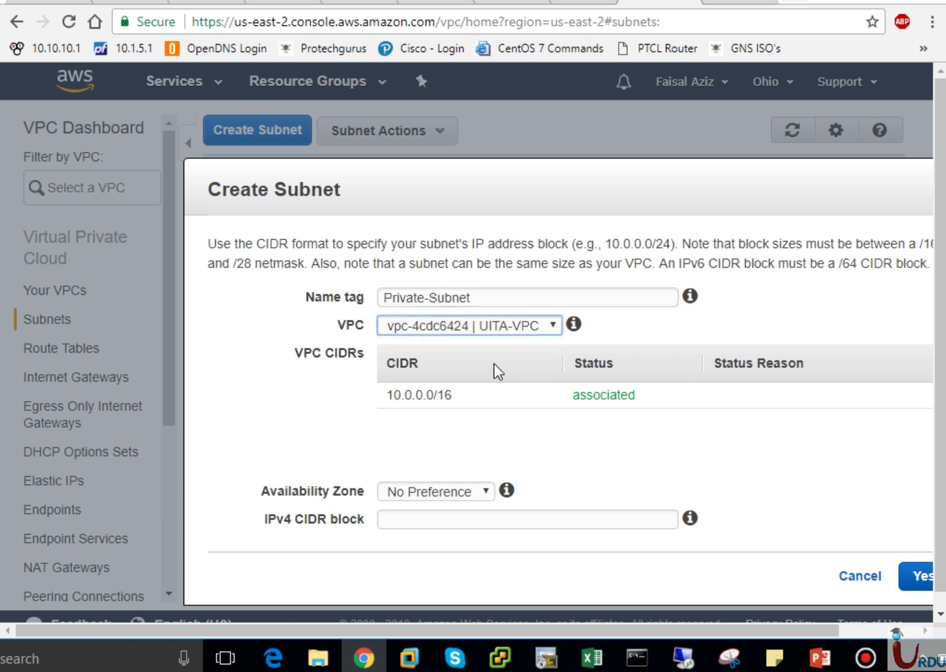
Step: Set the availability zone to us-east-2b and the IPv4 CIDR block to 10.0.2.0/24, and create Private-Subnet
left_click(441, 493)
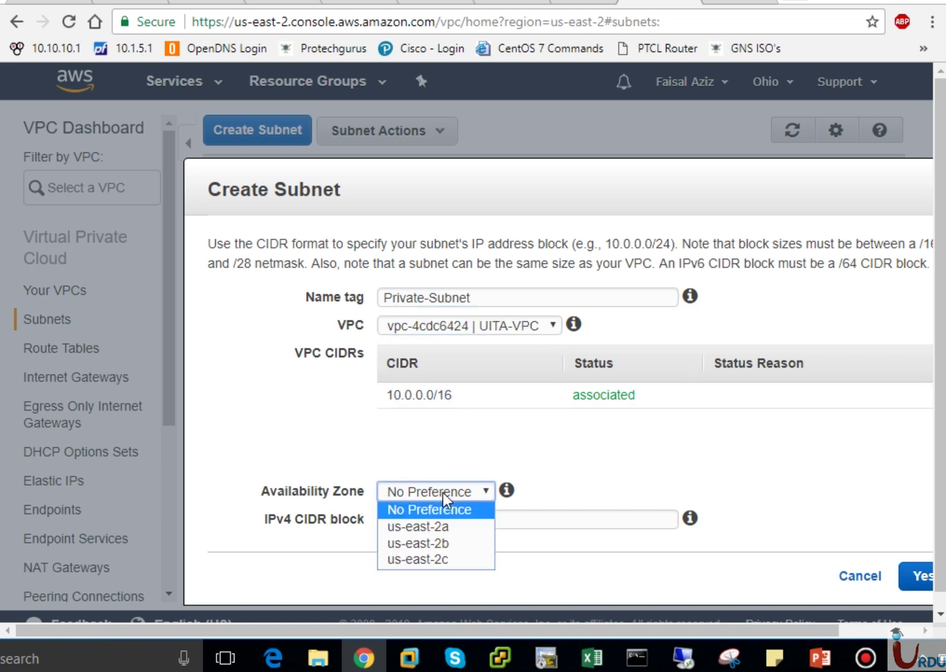
left_click(451, 545)
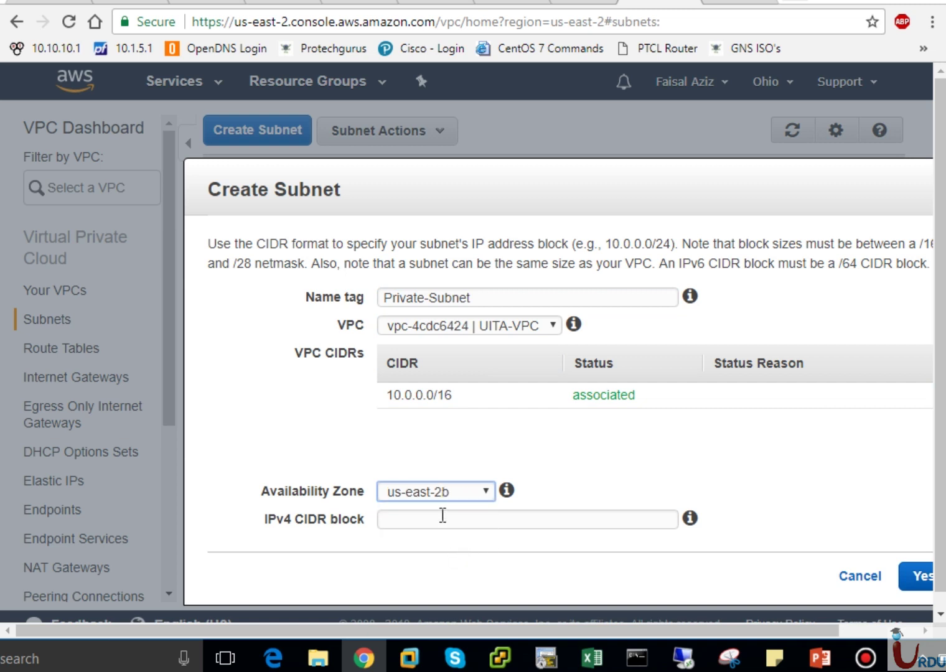
left_click(443, 518)
type("10.")
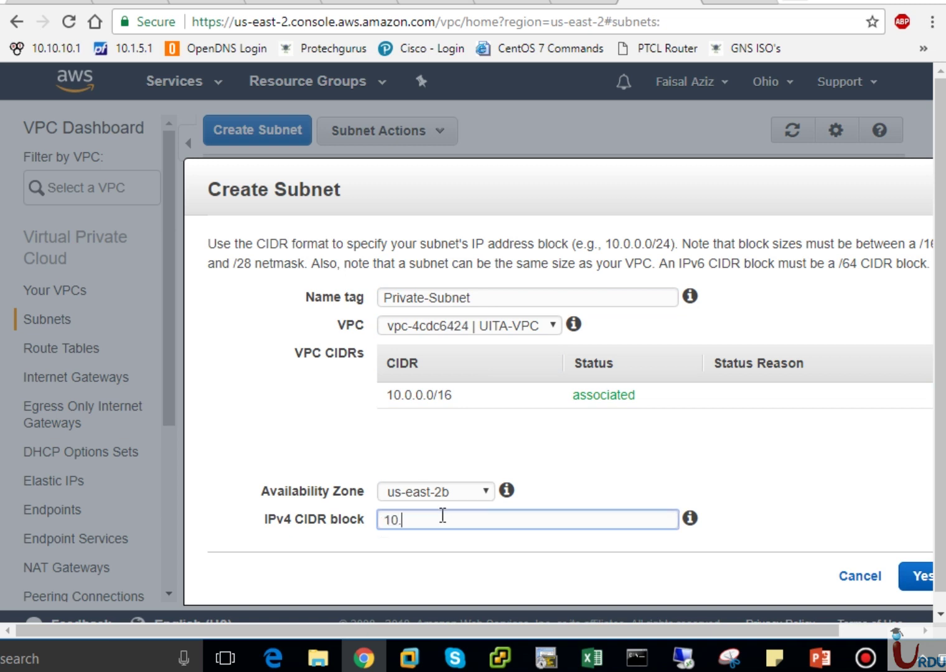
type("0.2.0/24")
left_click(923, 586)
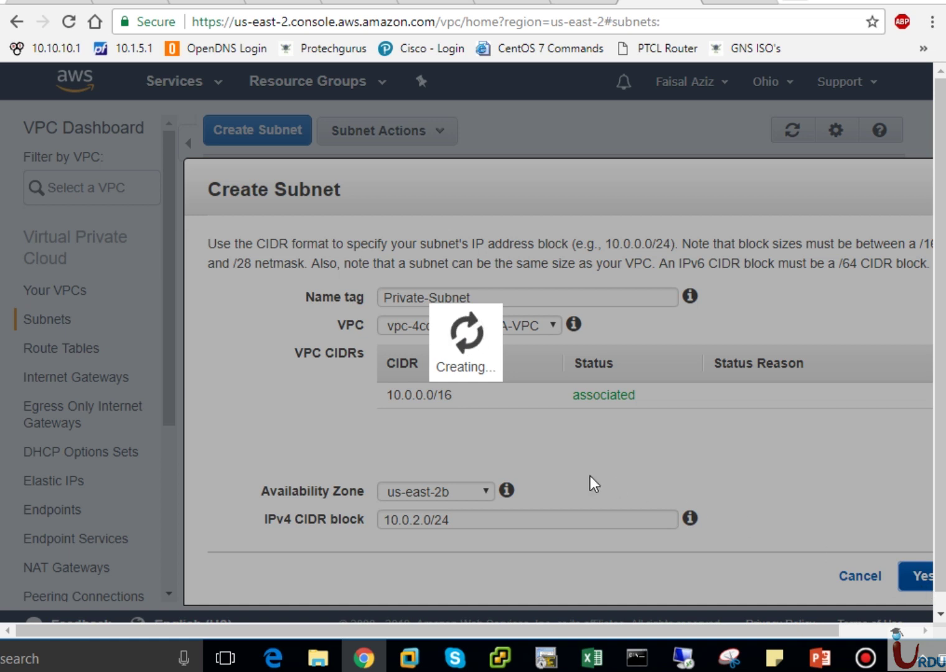
Step: Check the diagram in PowerPoint, return to Chrome and sort the subnets by name in descending order, leaving only Public-Subnet selected
left_click(820, 658)
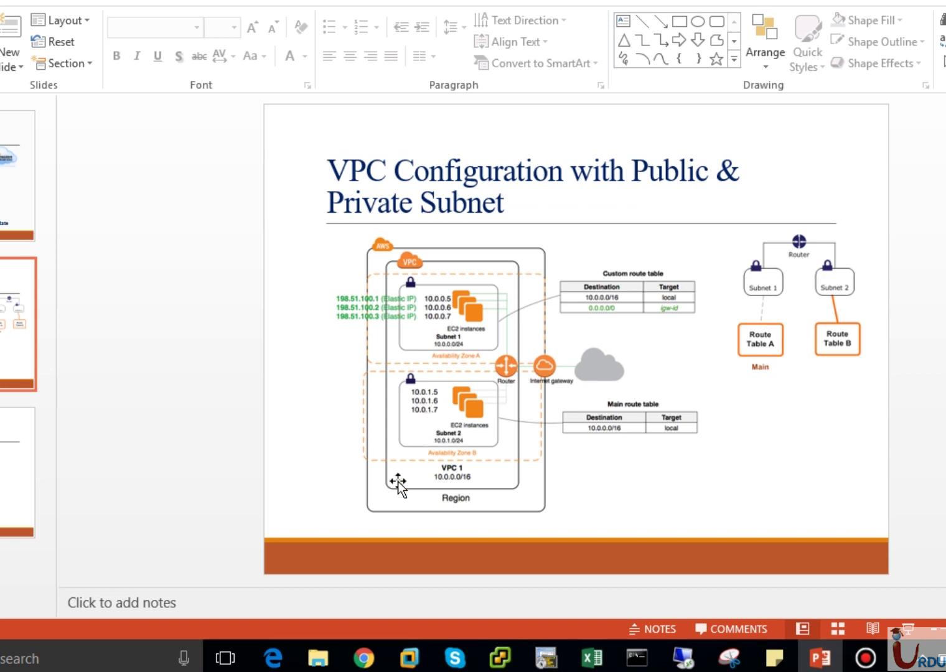
left_click(366, 660)
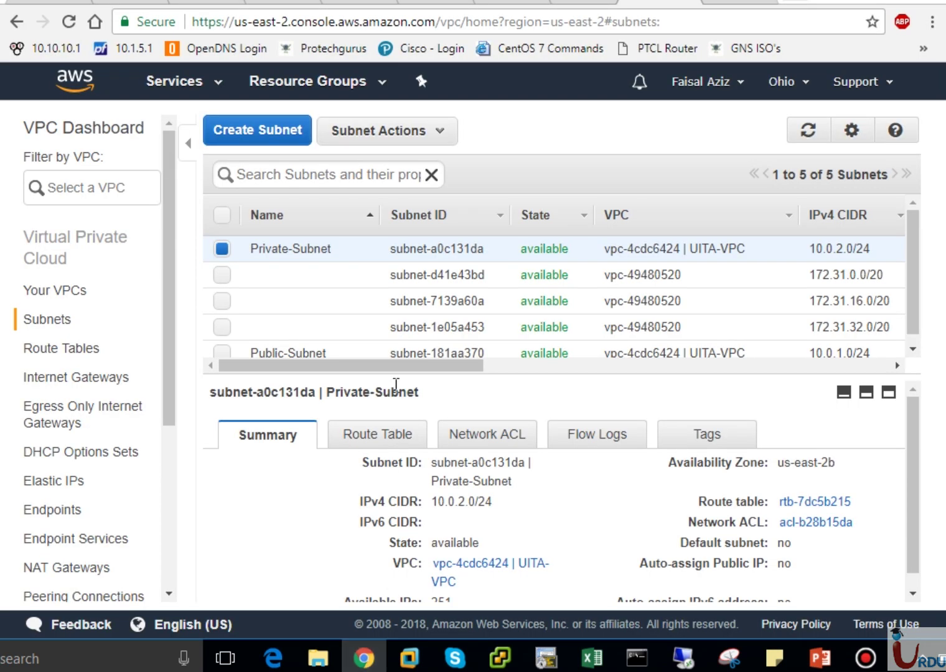
left_click(294, 215)
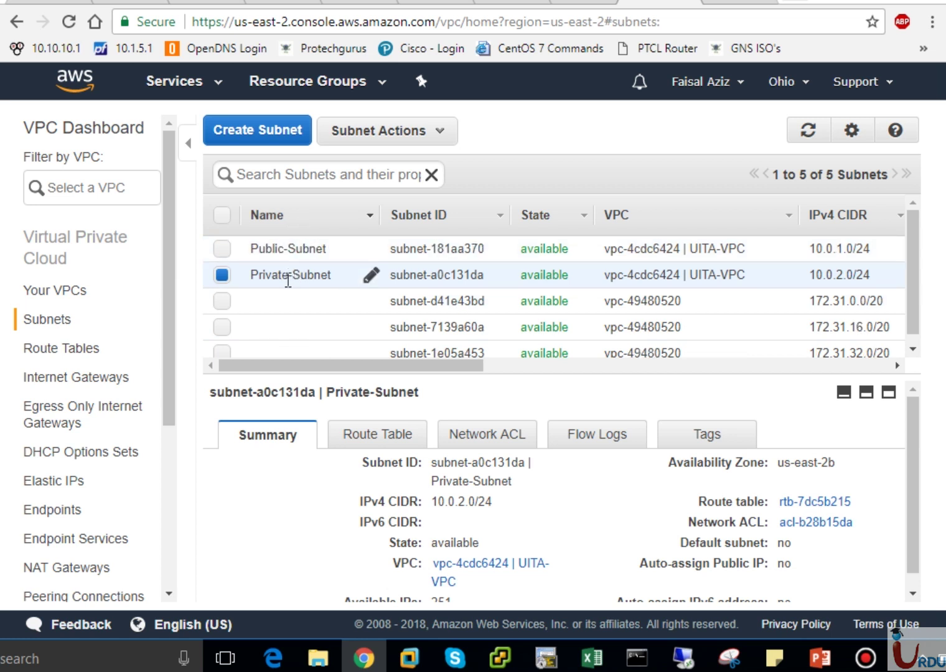
left_click(222, 249)
left_click(224, 275)
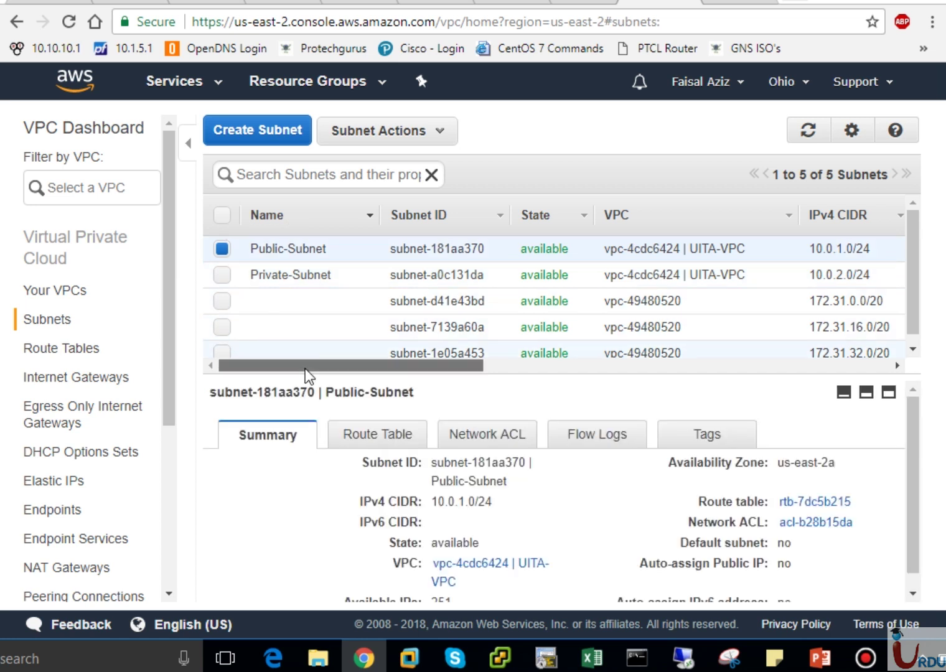
Step: Examine the subnets' IPv4 CIDR, available addresses, availability zone, route table and network ACL columns in the list
left_click_drag(305, 367, 409, 379)
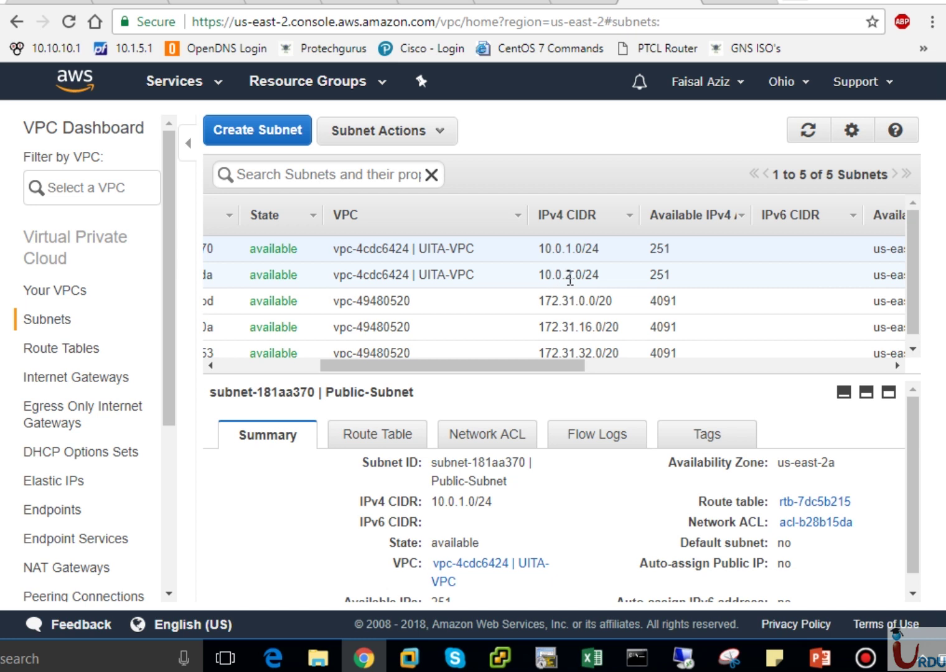
left_click_drag(554, 366, 617, 364)
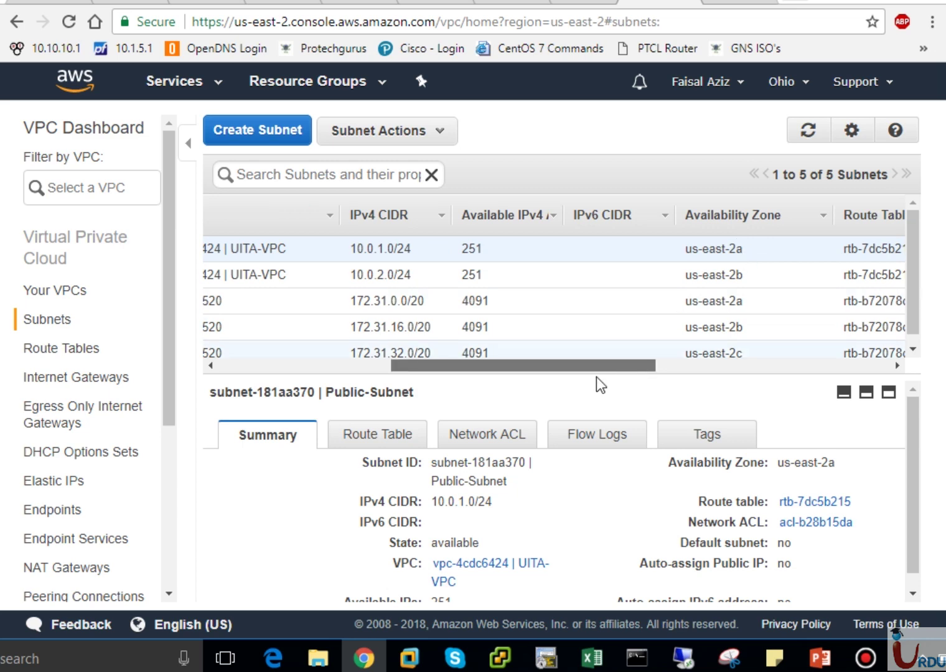
left_click_drag(597, 375, 742, 352)
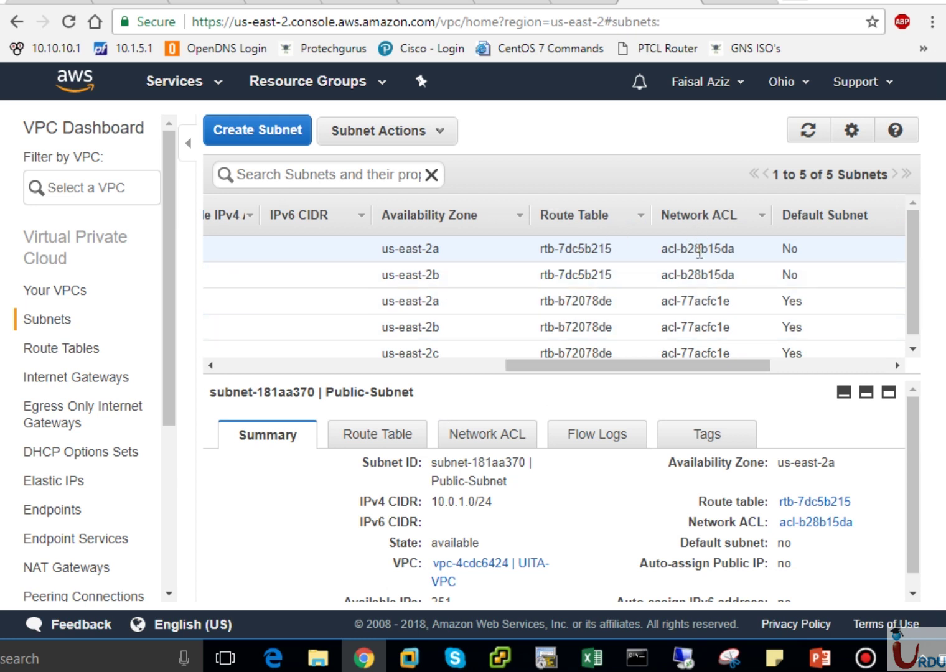
left_click_drag(699, 362, 319, 398)
Step: Compare the route table details of Public-Subnet and Private-Subnet
left_click(362, 432)
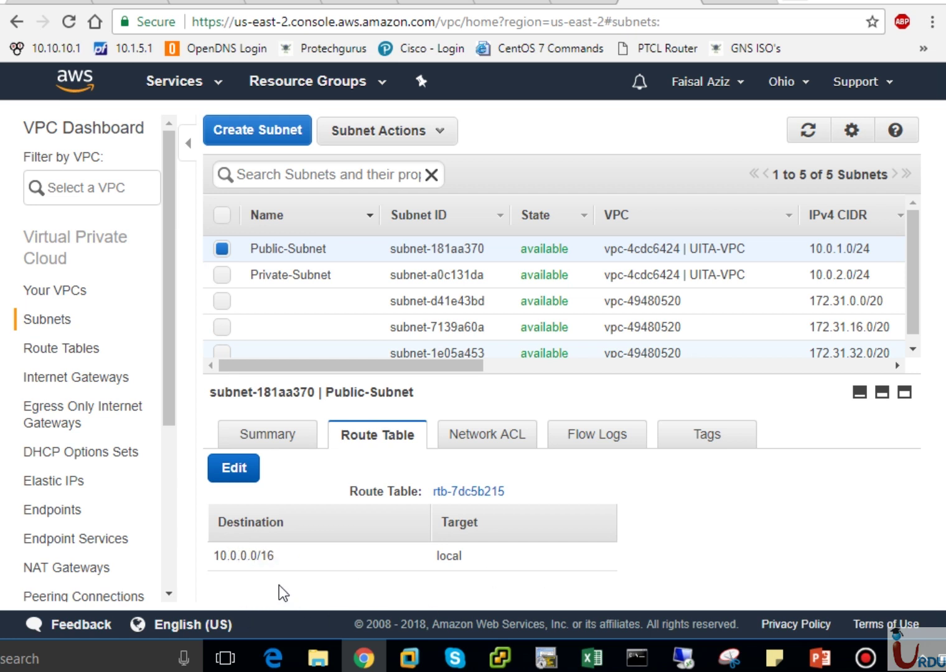
left_click(292, 275)
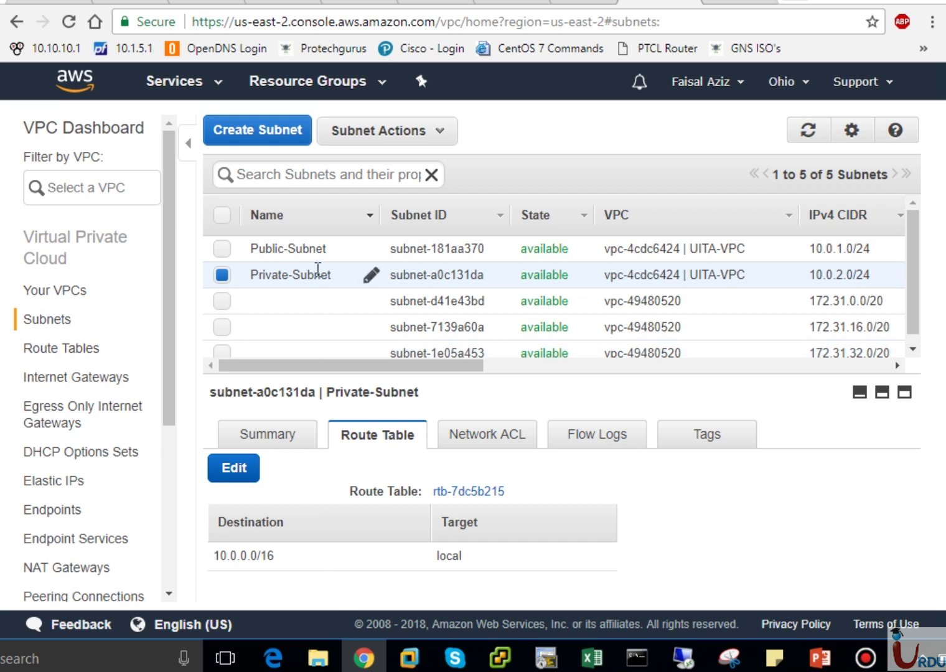
left_click(314, 250)
left_click(314, 277)
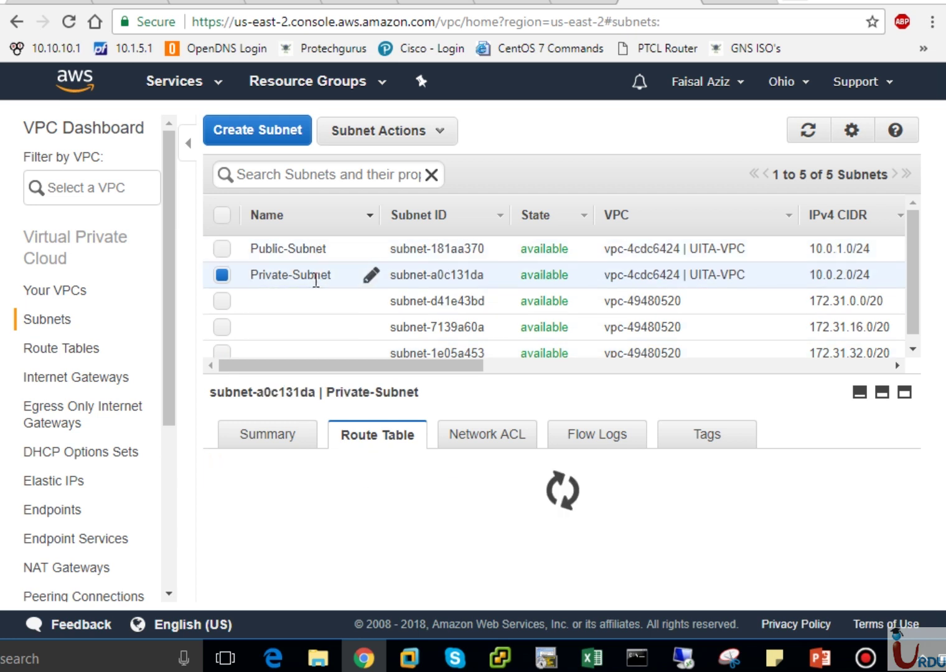
Step: Examine UITA-VPC's main route table, and return to the subnets list sorted by name in descending order with no subnet selected
left_click(86, 352)
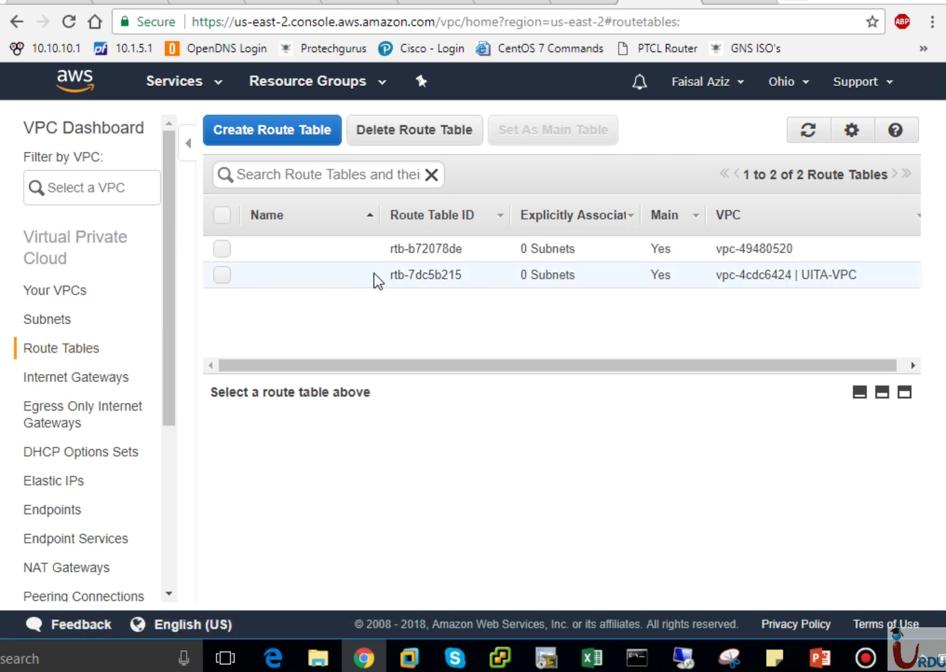
left_click(375, 275)
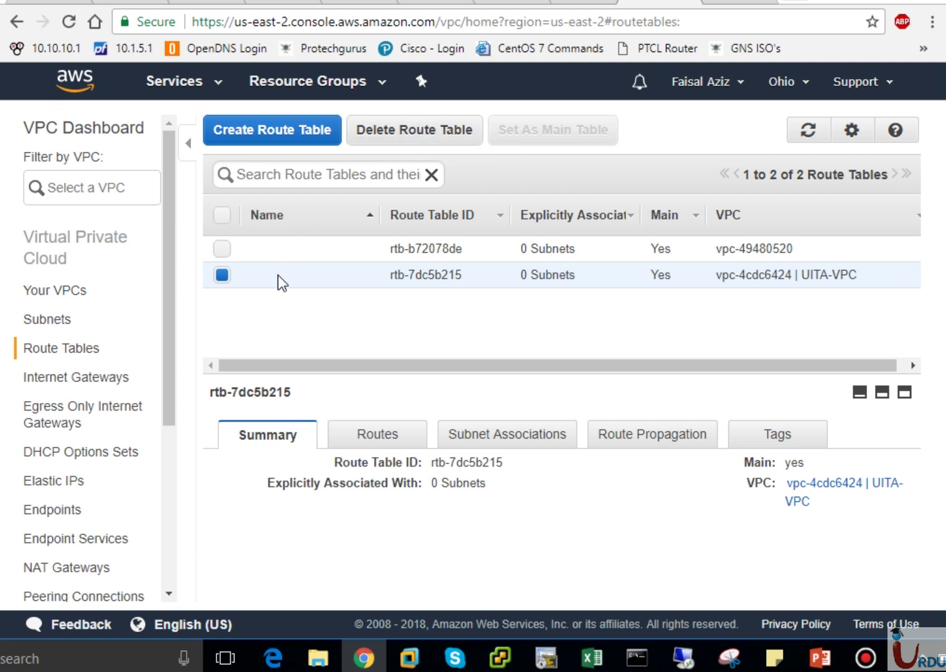
left_click(54, 323)
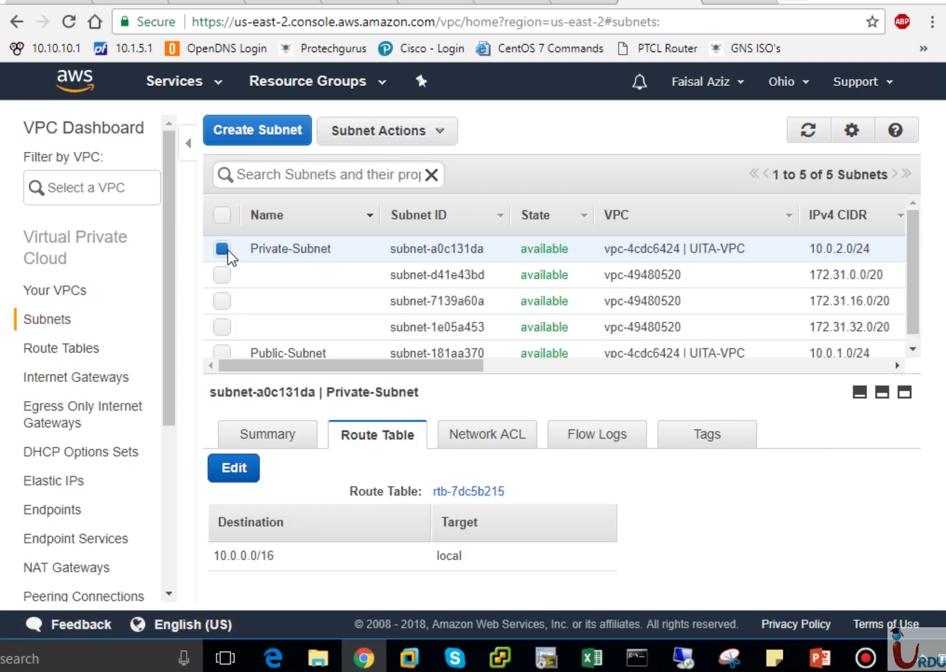
left_click(274, 215)
left_click(273, 215)
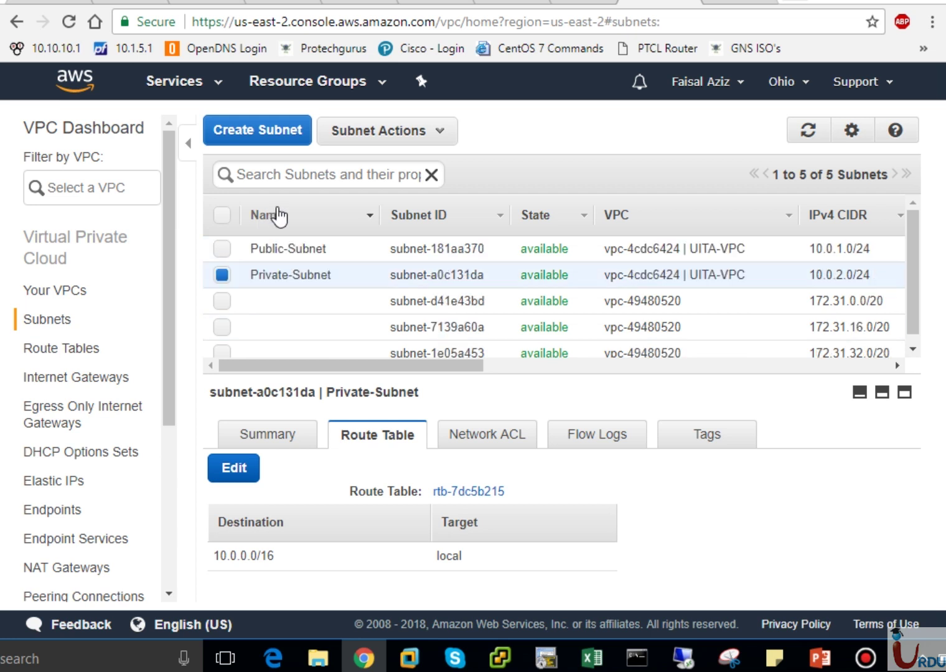
left_click(221, 275)
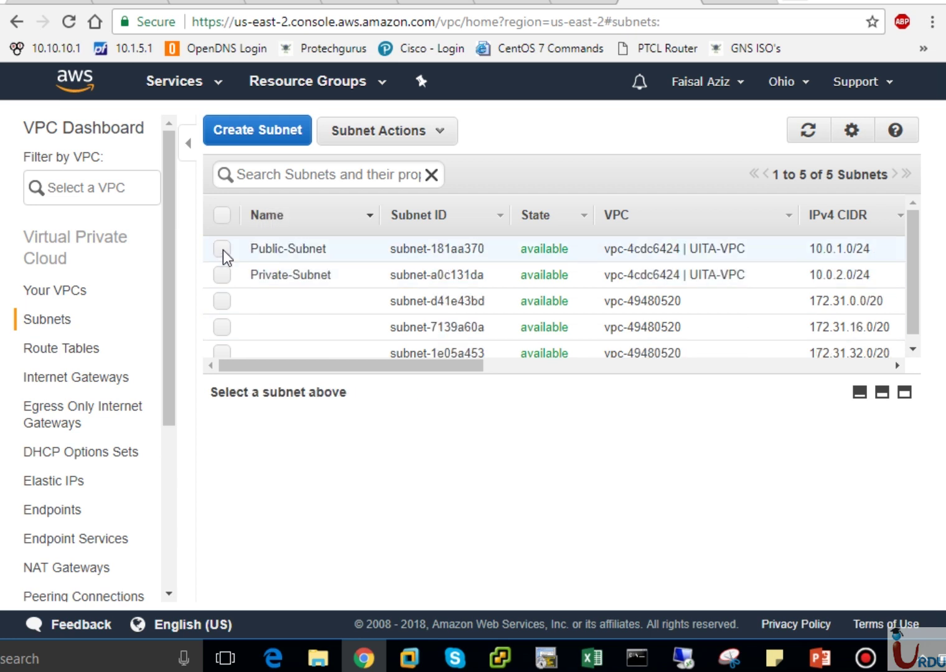
Step: Select Public-Subnet and review its auto-assign IP settings without saving
left_click(222, 250)
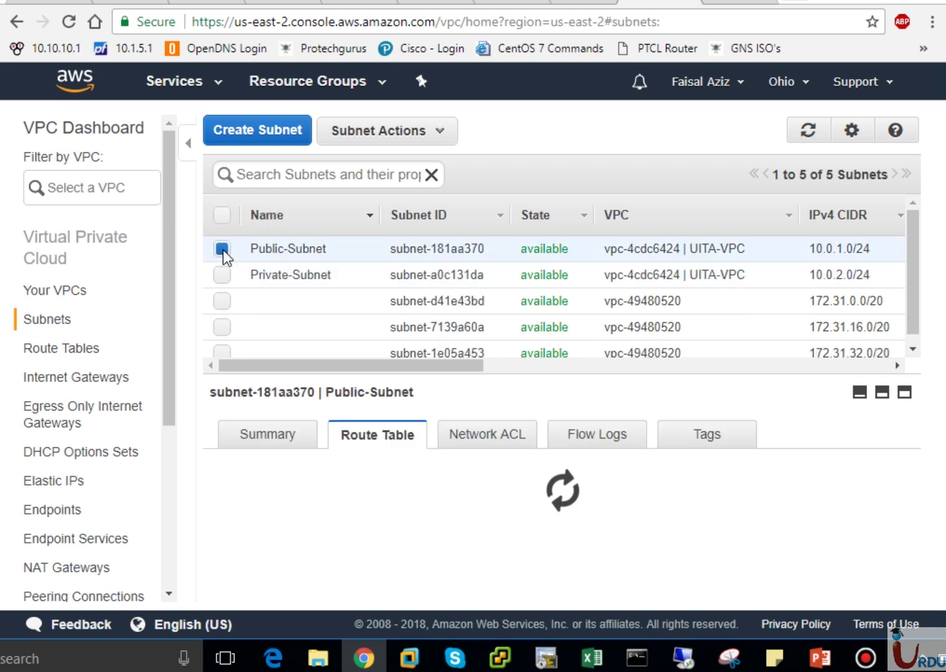
left_click(424, 132)
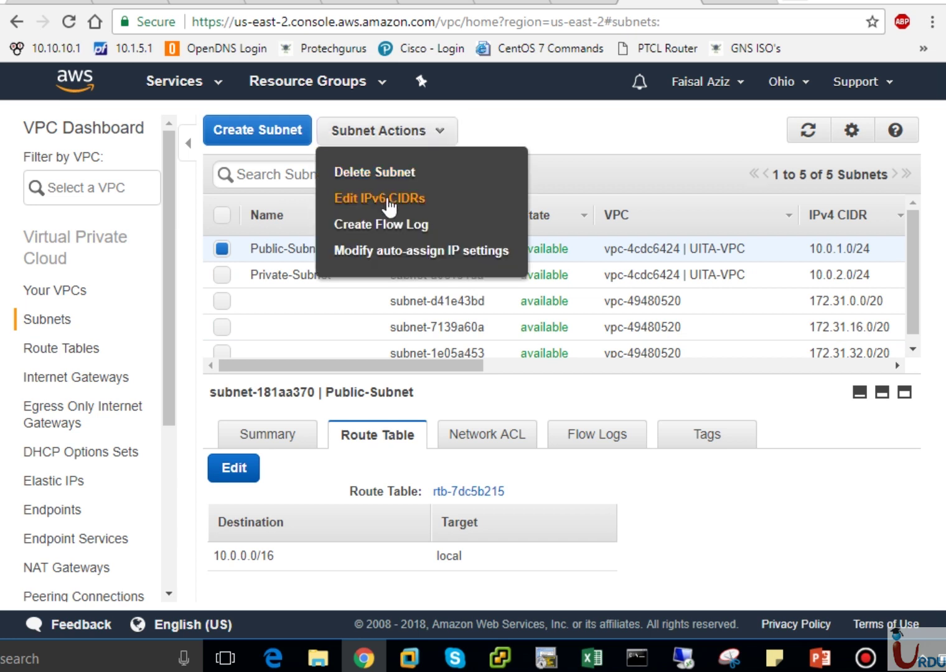
left_click(392, 252)
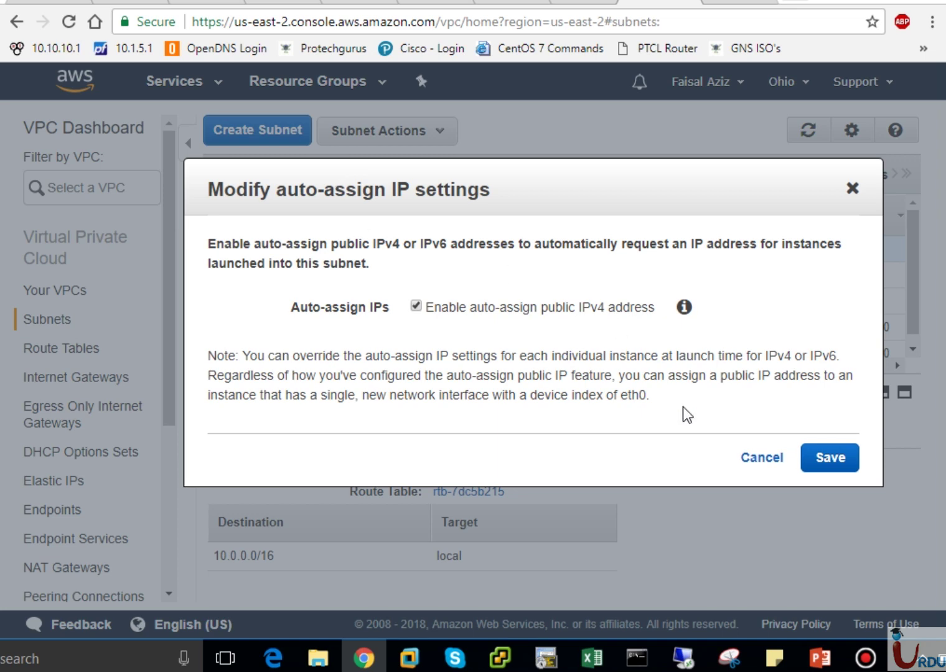
left_click(762, 457)
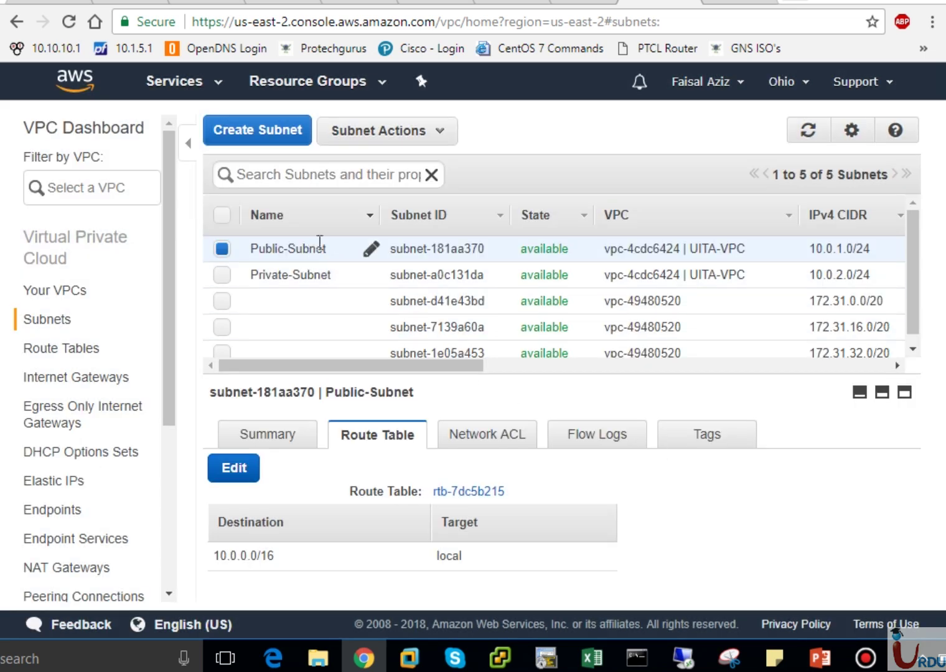
Step: Save Public-Subnet's auto-assign IP settings with auto-assign public IPv4 address enabled
left_click(426, 133)
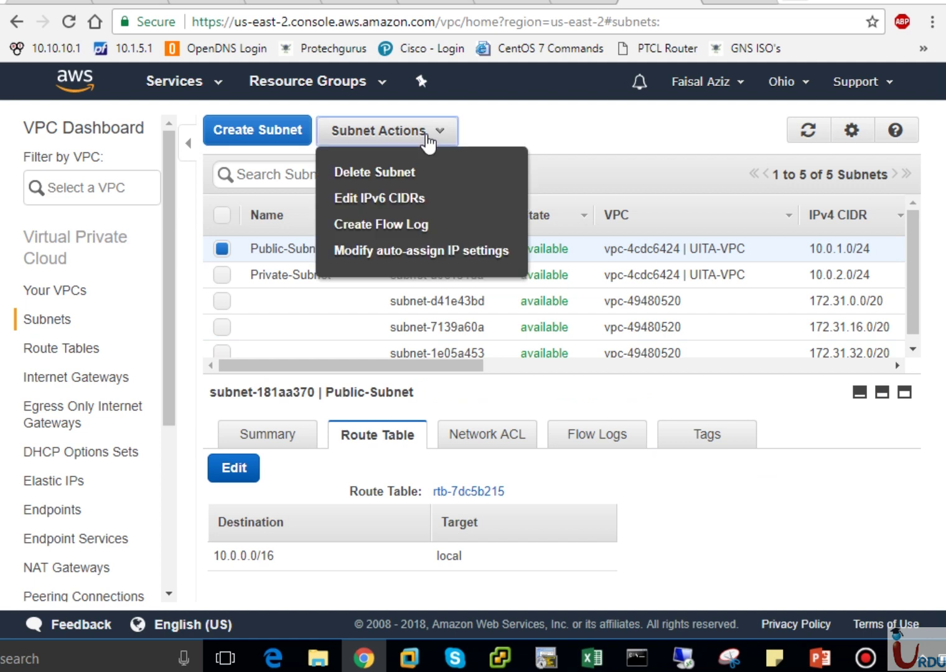
left_click(396, 254)
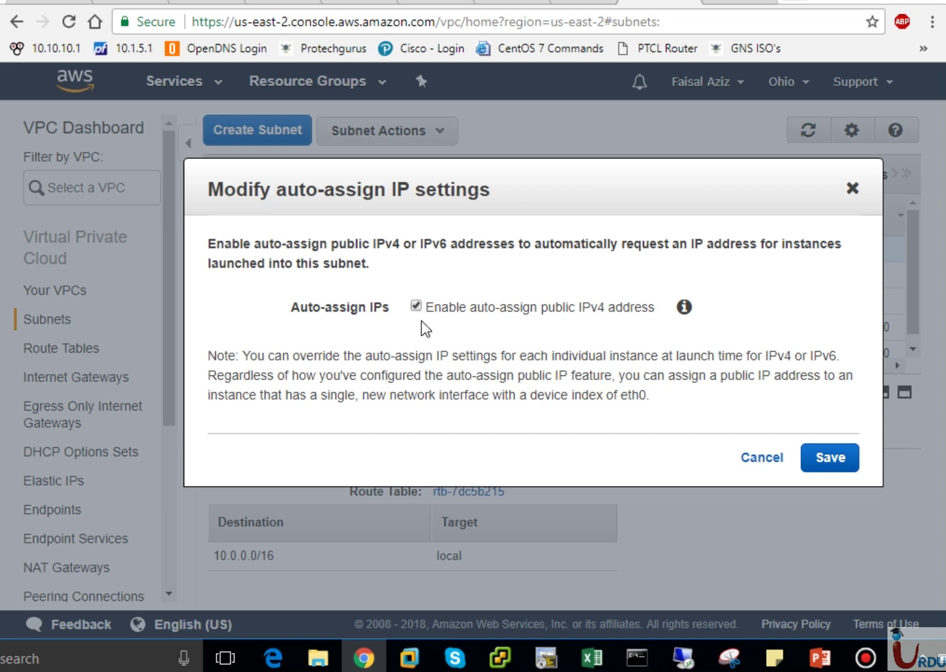
left_click(805, 449)
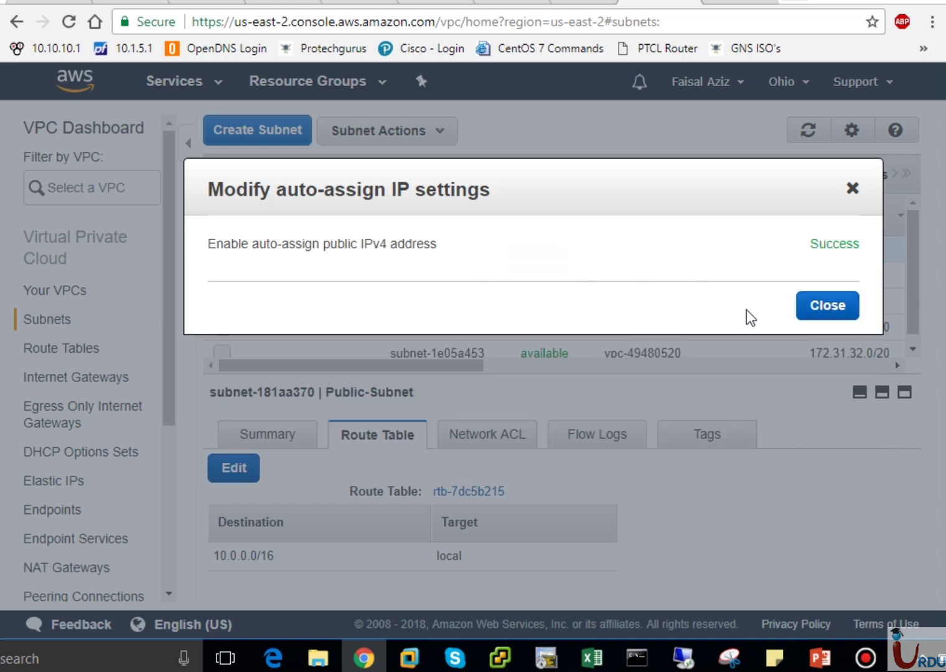
left_click(807, 308)
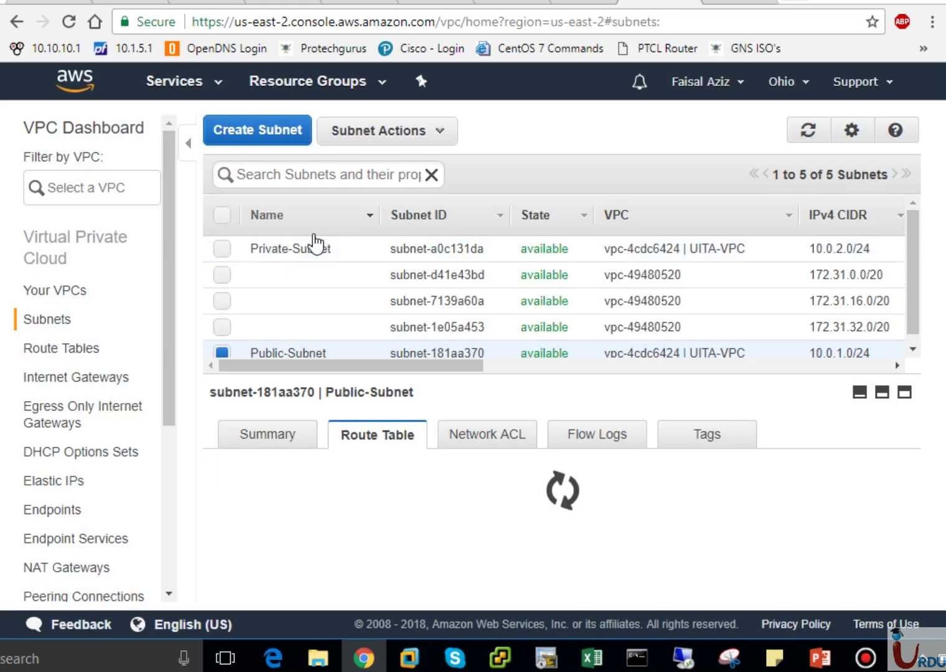
Step: Enable auto-assign public IPv4 address for Private-Subnet, and sort the subnets by name in descending order
left_click(294, 347)
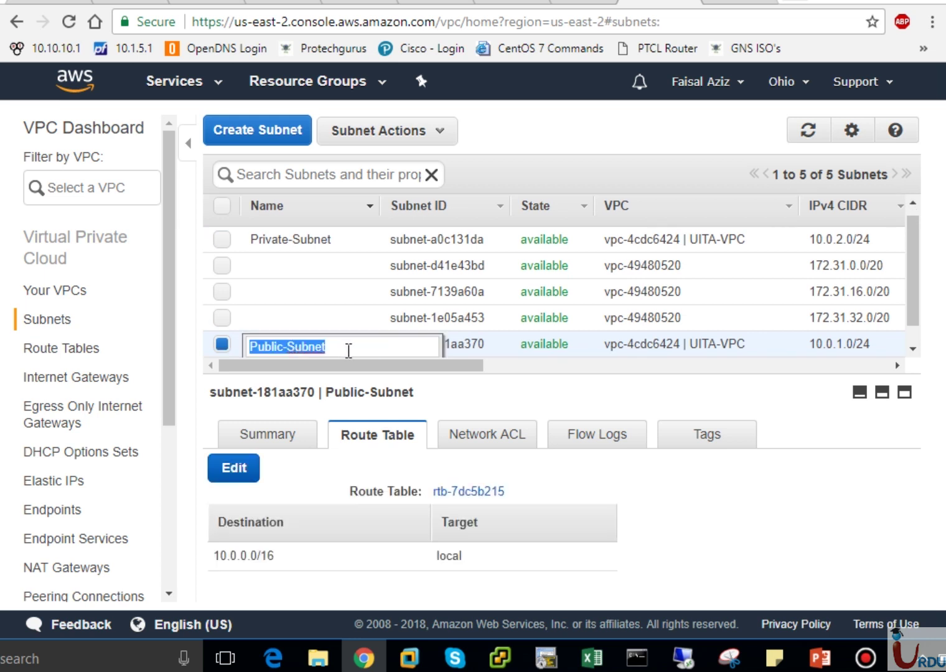
left_click(311, 240)
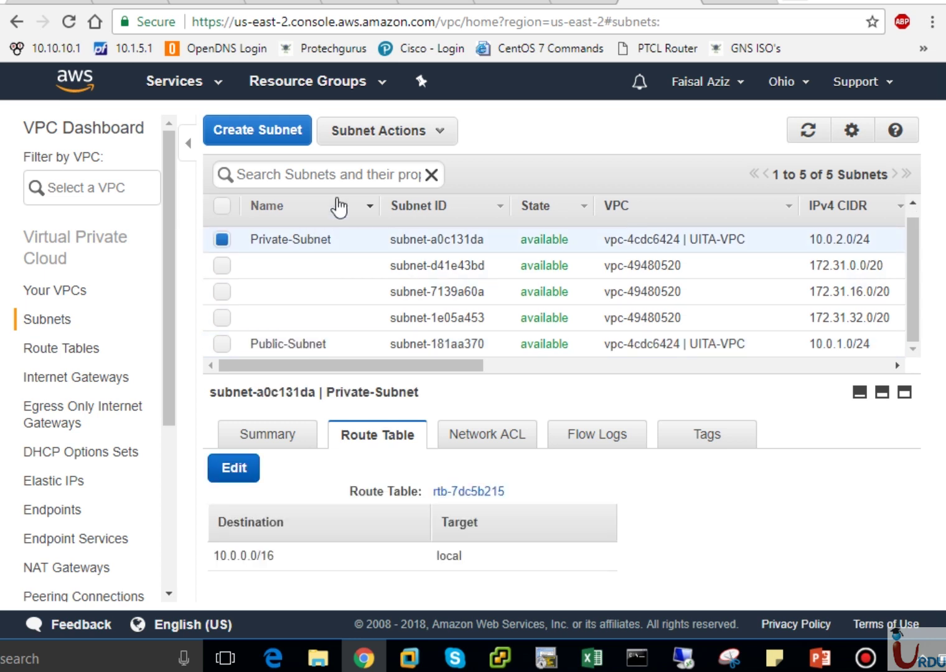
left_click(416, 140)
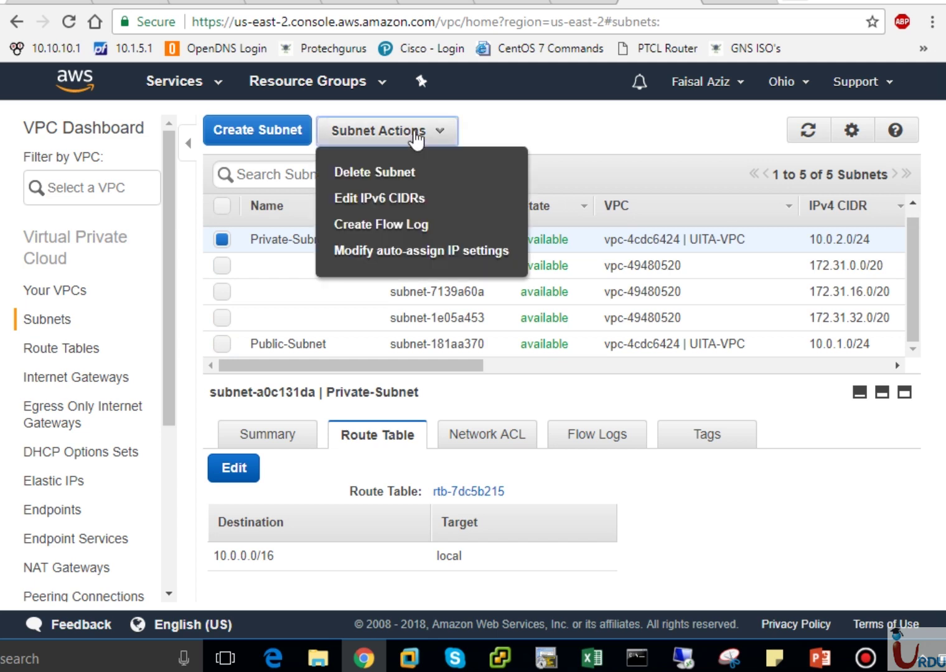
left_click(413, 249)
left_click(433, 306)
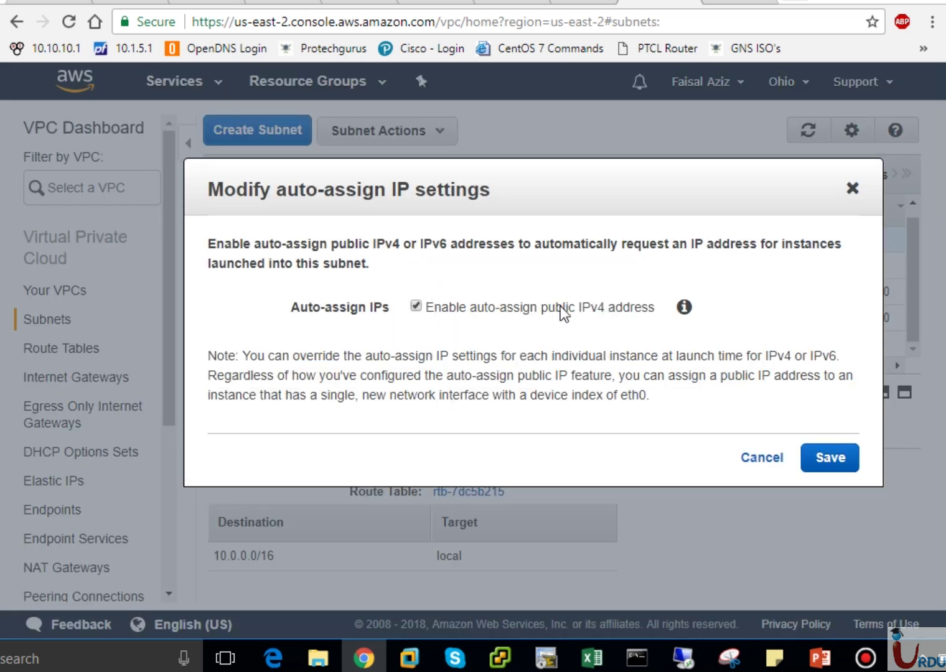
left_click(838, 460)
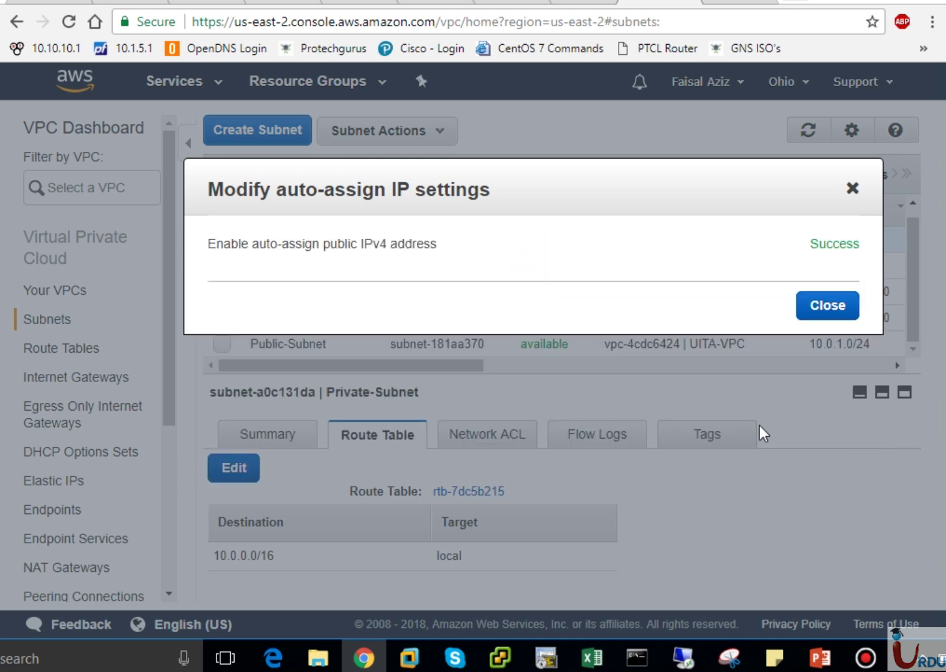
left_click(825, 310)
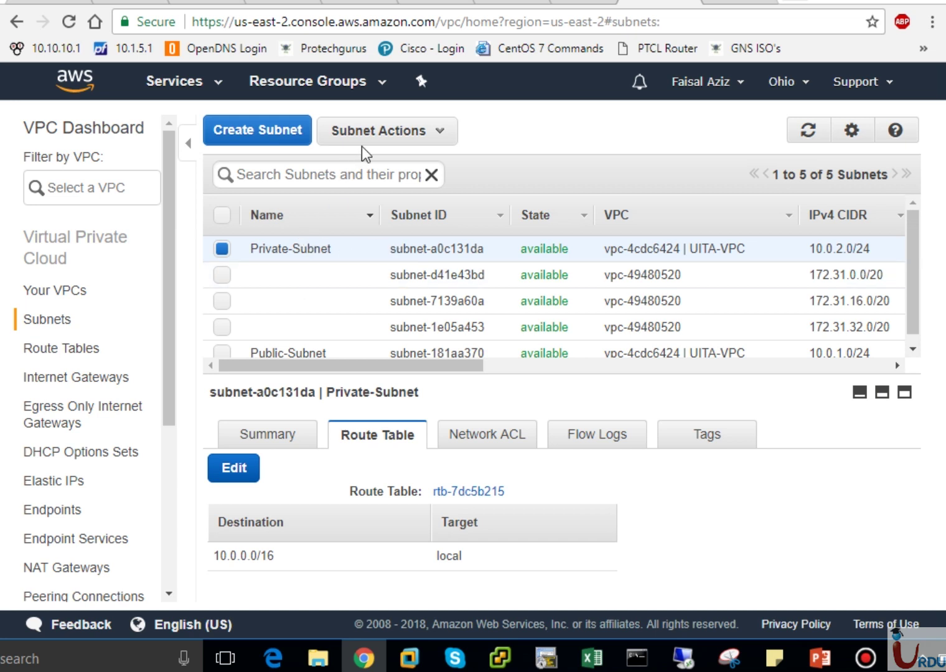
left_click(317, 211)
left_click(318, 211)
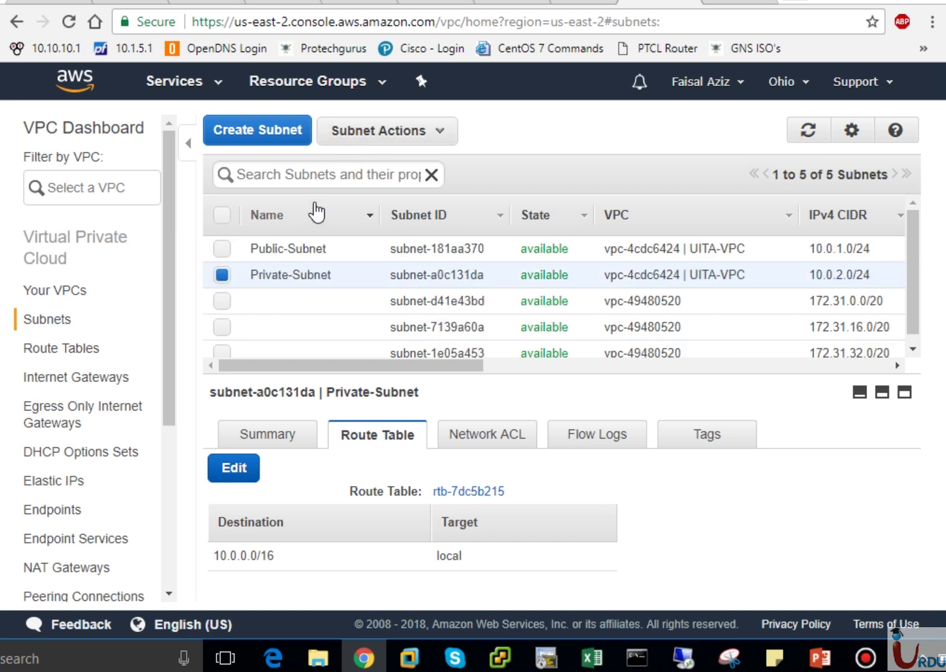
Step: Compare the routes of UITA-VPC's main route table with those of the other VPC's route table, leaving only UITA-VPC's table selected
left_click(77, 350)
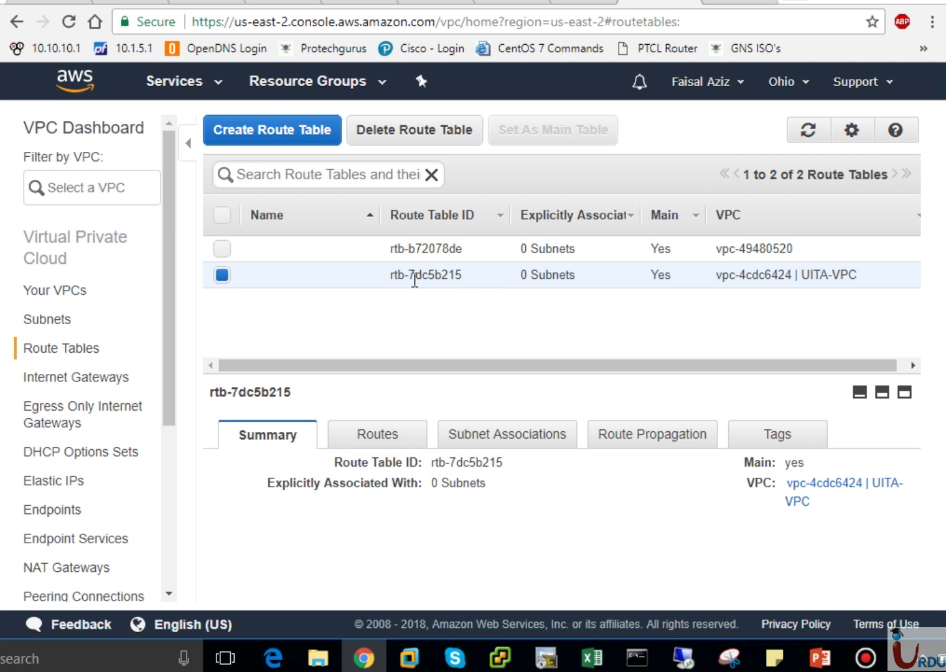
left_click(367, 432)
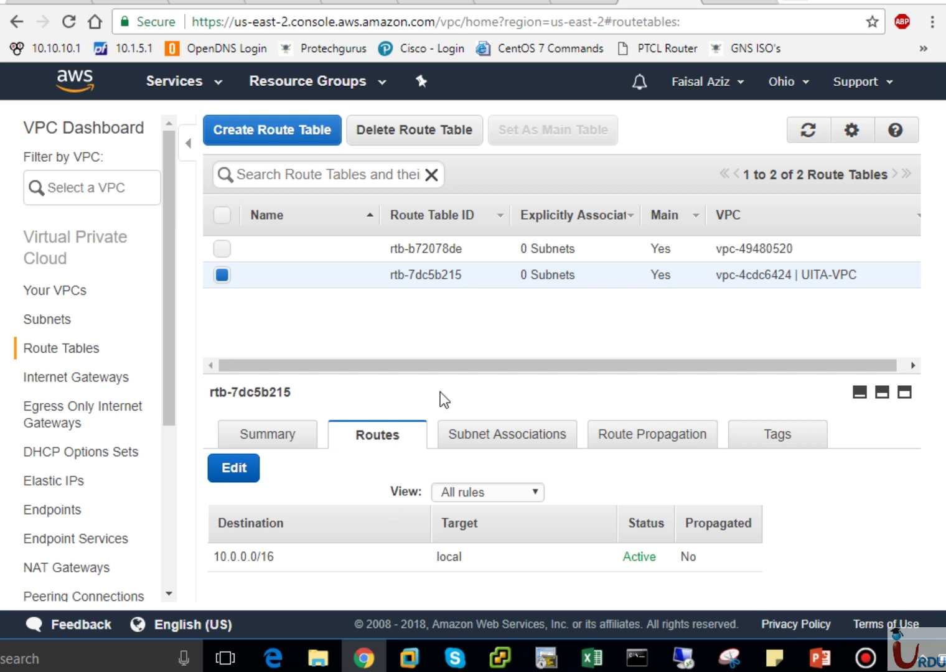
left_click(282, 247)
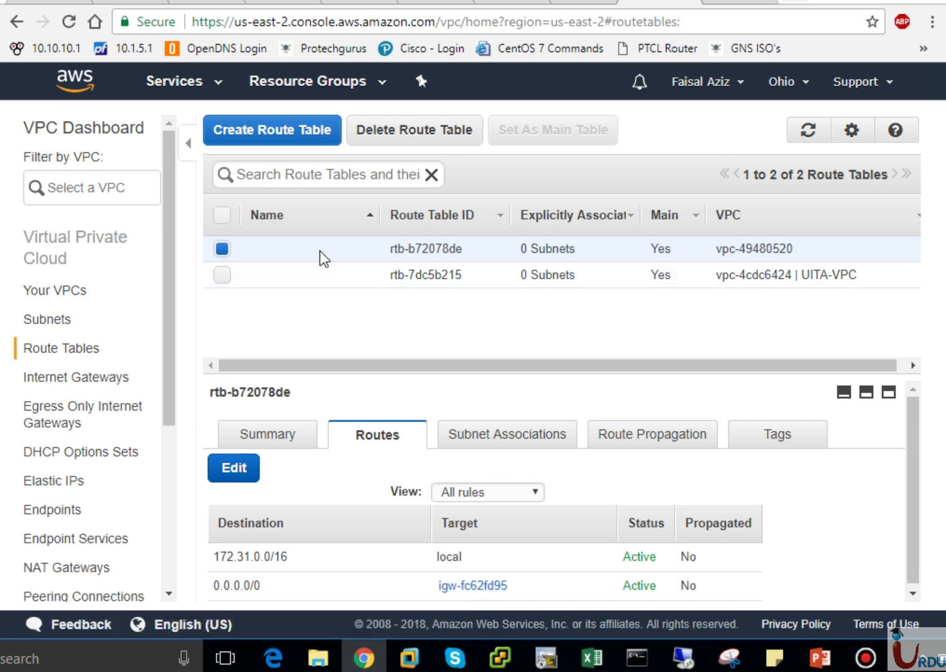
left_click(224, 271)
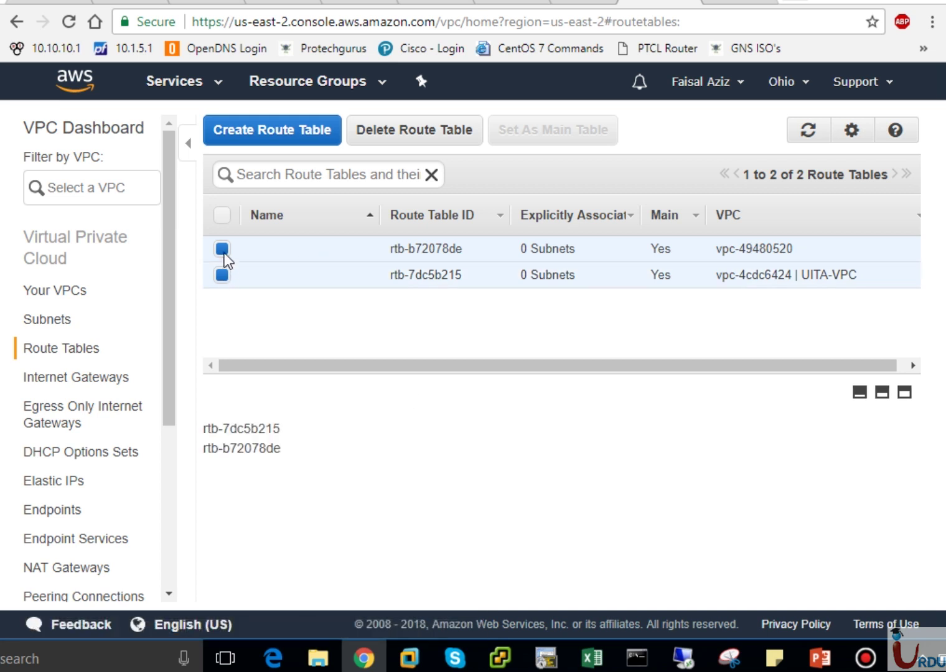
left_click(224, 252)
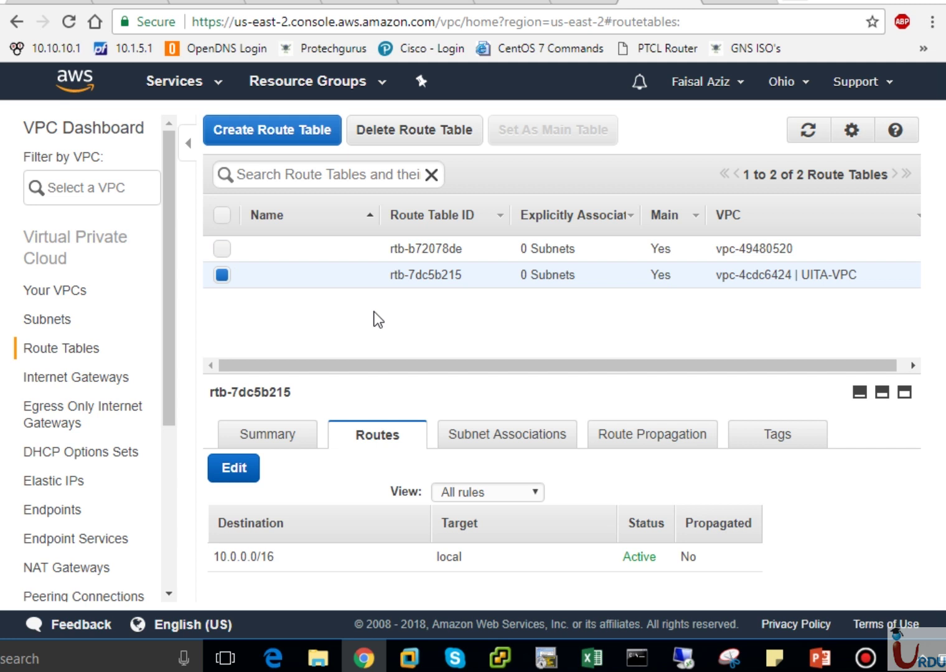
Step: Examine the subnet associations and routes of UITA-VPC's route table, check the diagram in PowerPoint and return to Chrome
left_click(490, 440)
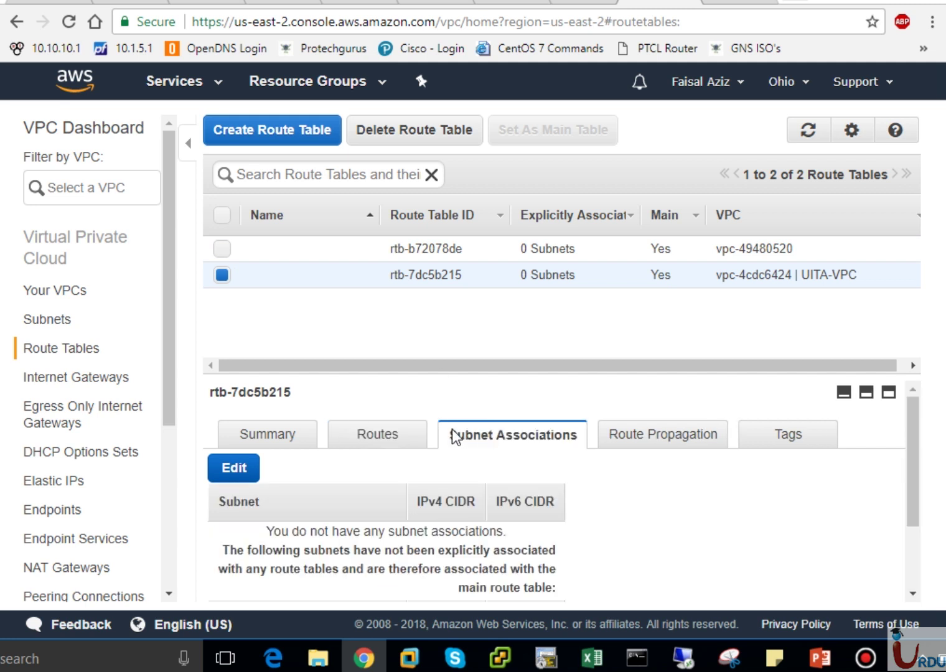
left_click(390, 437)
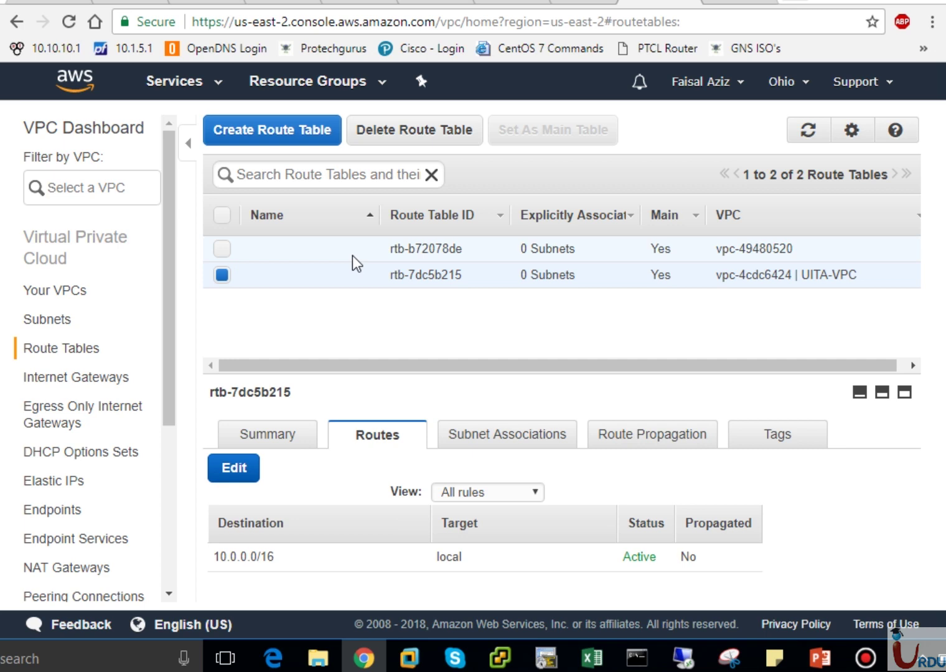
left_click(826, 659)
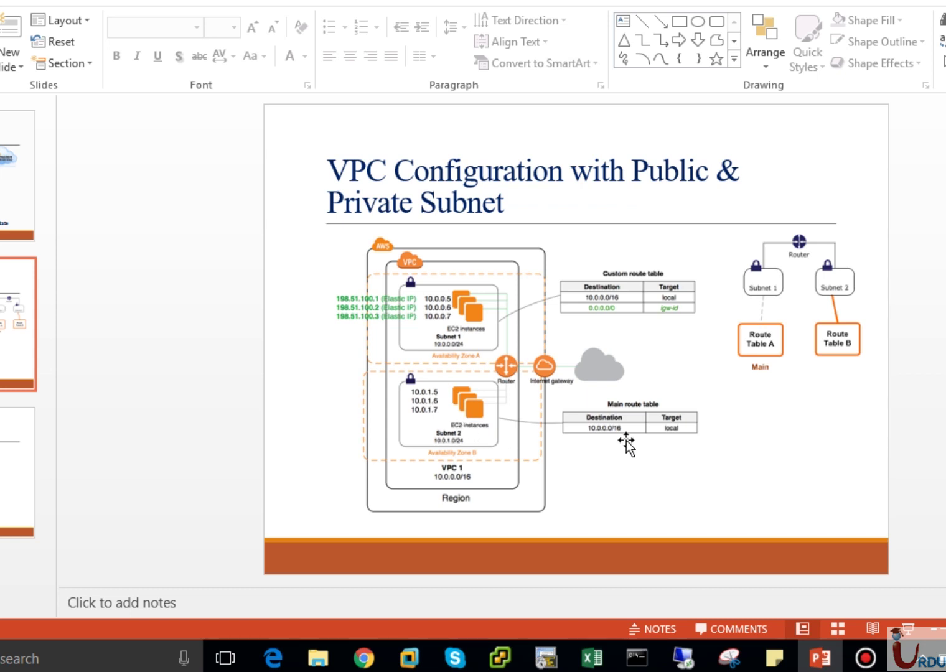
left_click(364, 658)
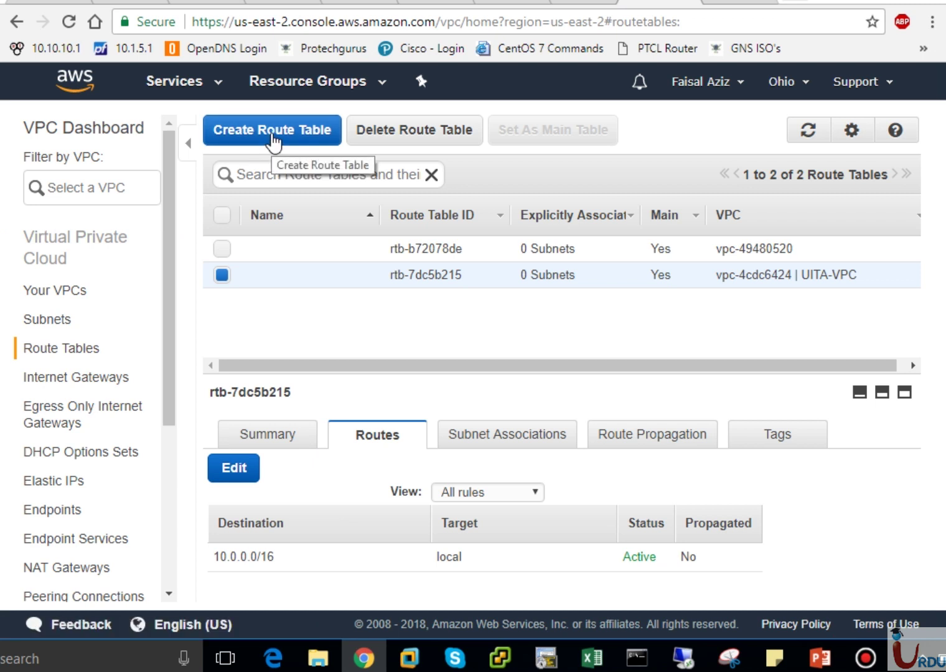
Step: Set the Name tag of UITA-VPC's main route table to Public and save it
left_click(354, 276)
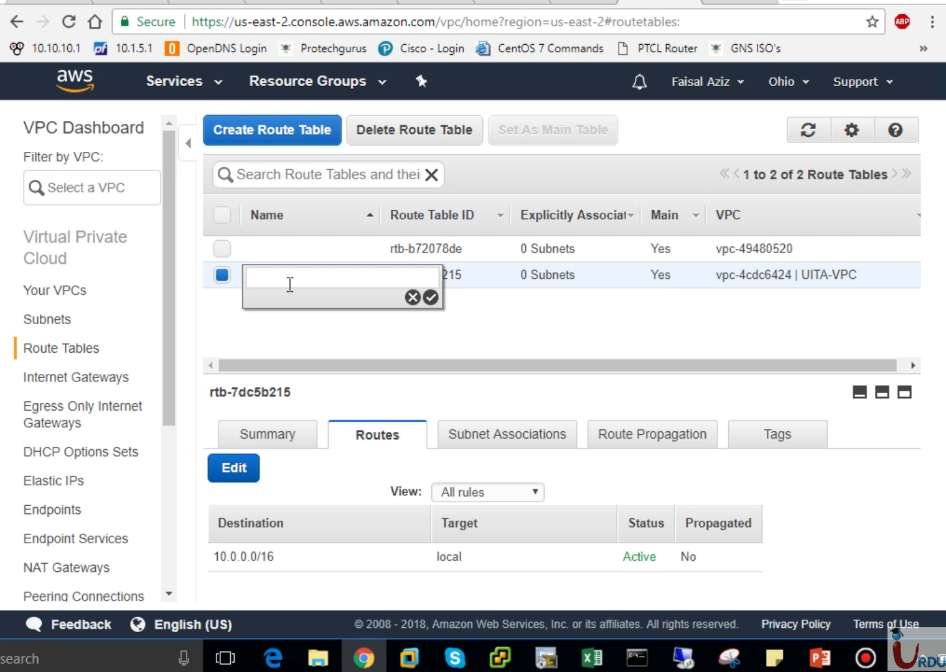
left_click(232, 311)
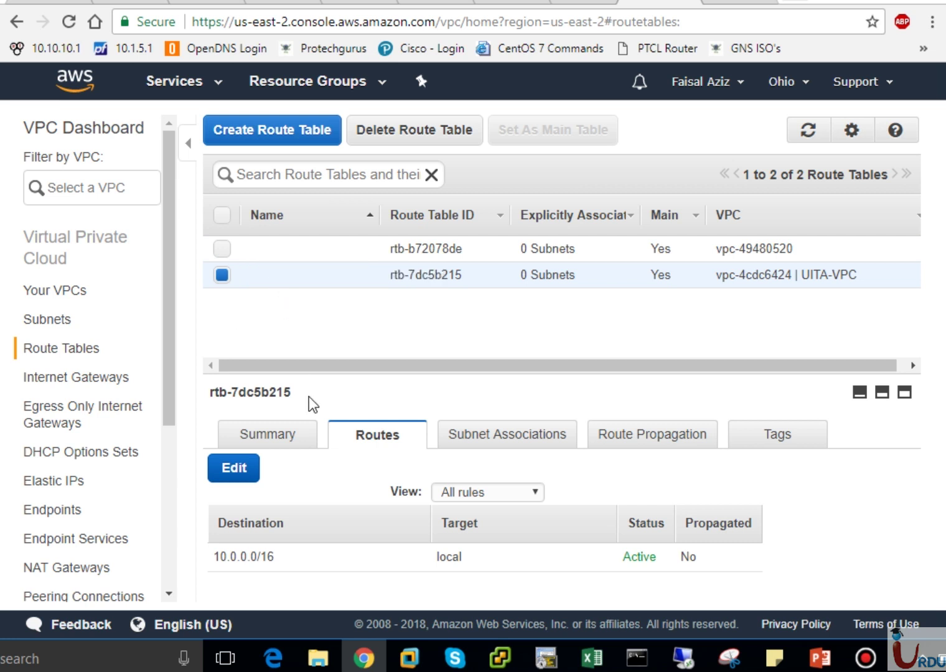
left_click(766, 437)
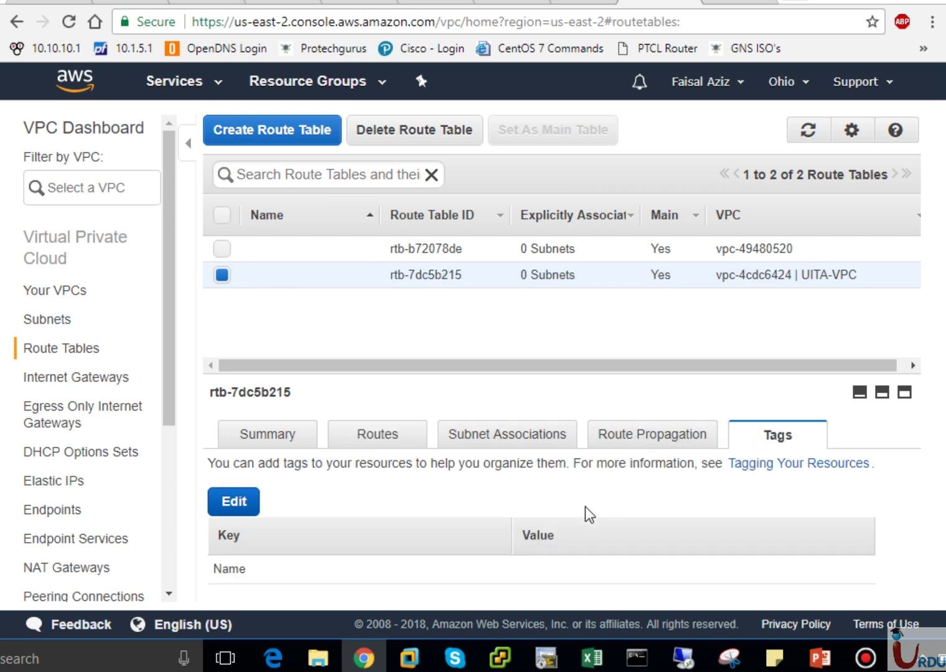
left_click(248, 503)
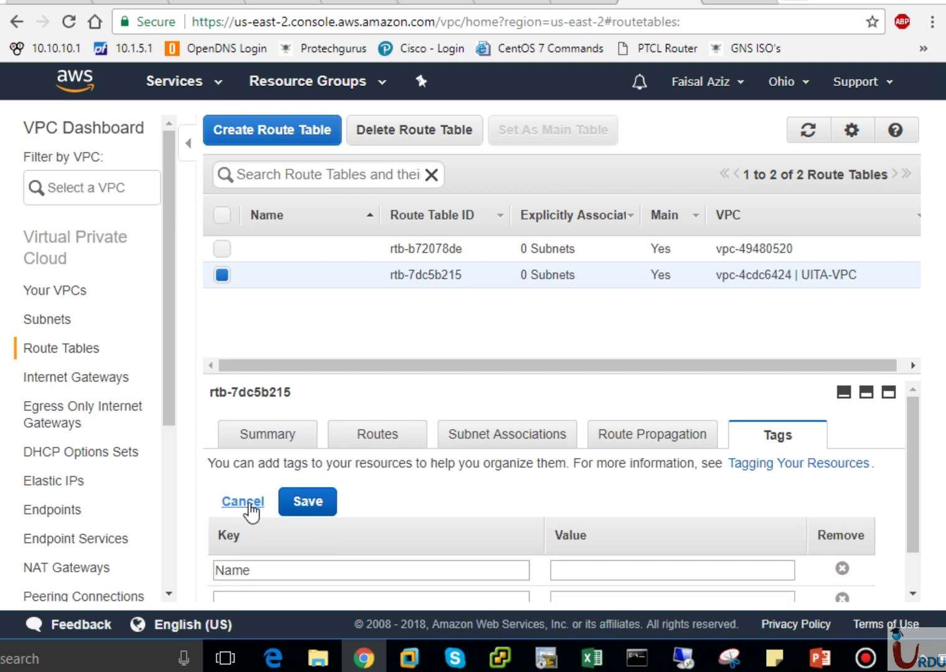
left_click(567, 572)
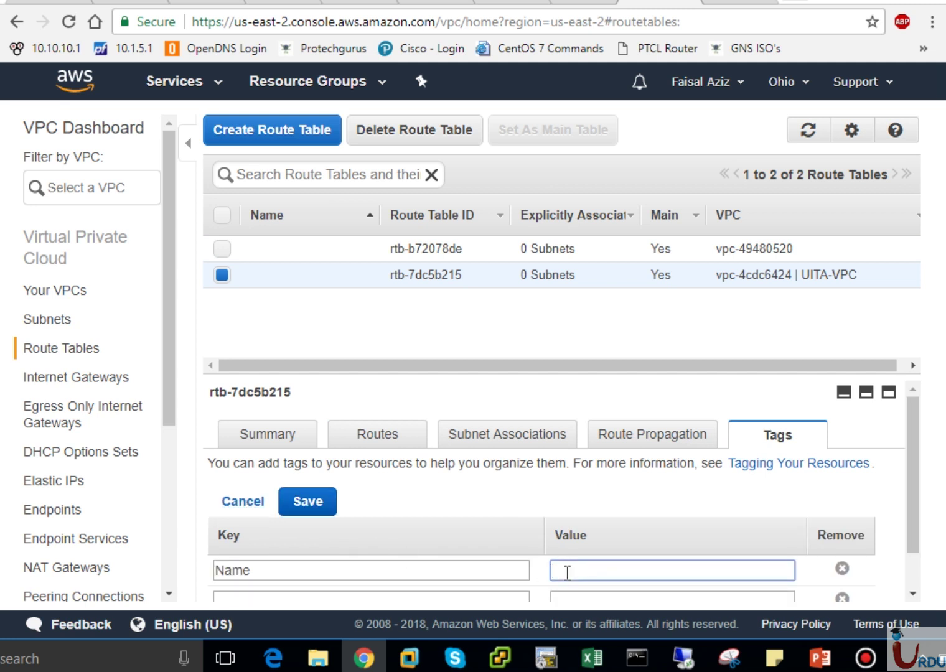
type("Public")
left_click(322, 503)
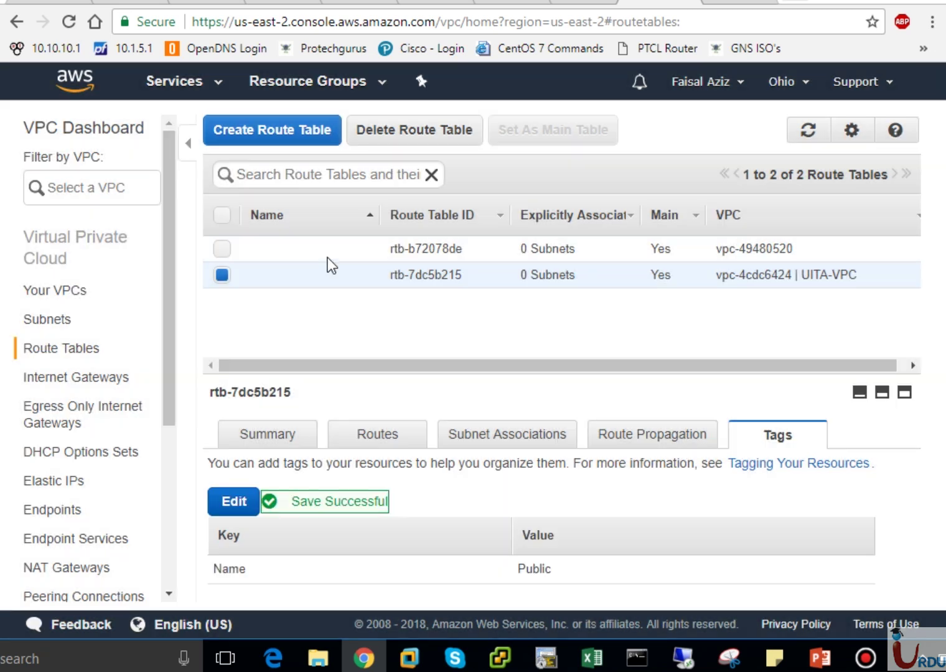
Step: Sort the route tables by name in descending order and display the routes of the Public table
left_click(313, 224)
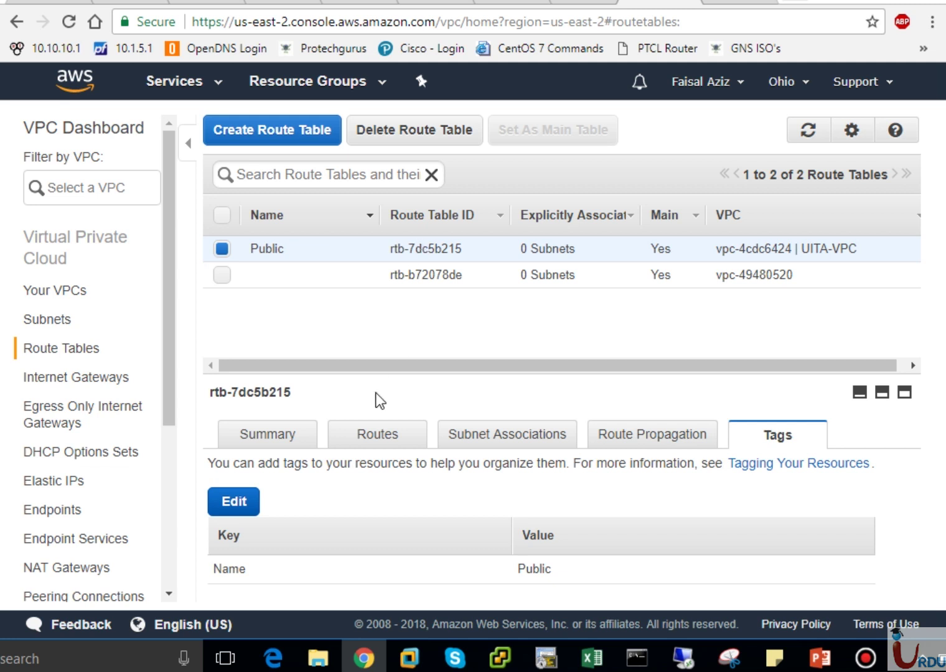
left_click(380, 435)
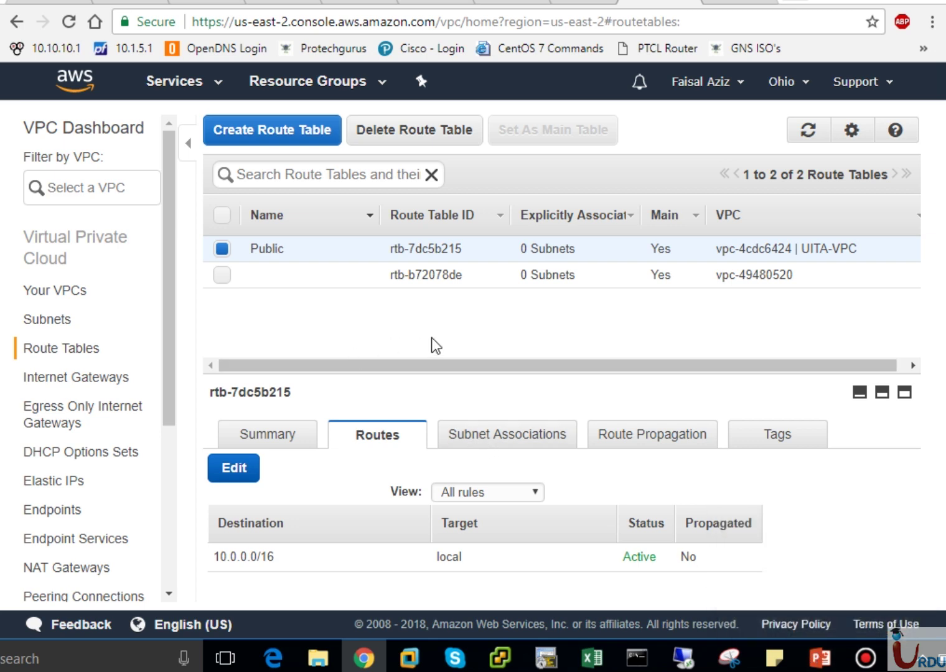
Step: Create a route table with the name tag PrivateRouteTable in UITA-VPC
left_click(291, 129)
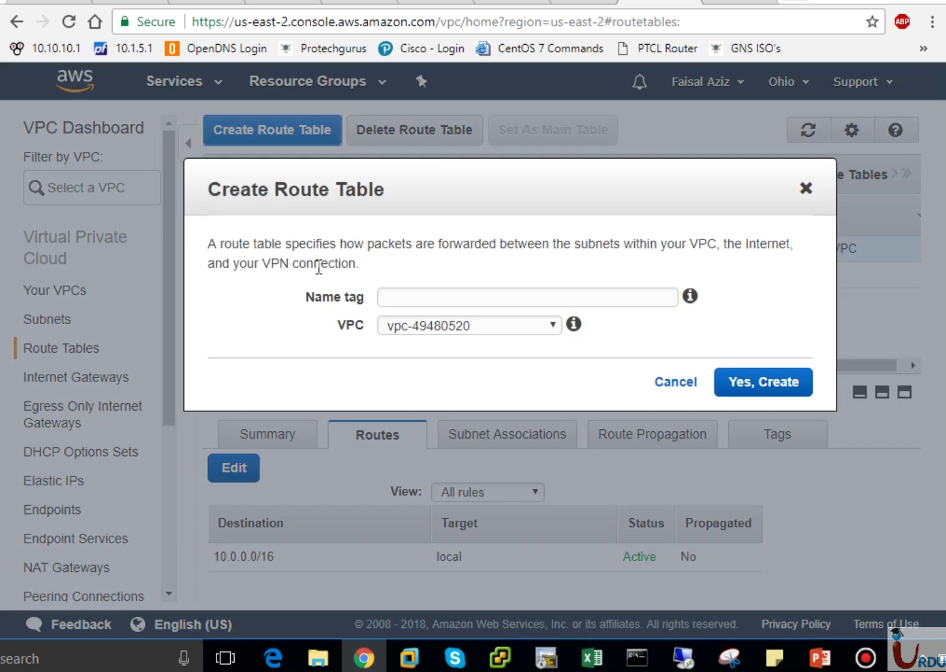
left_click(396, 301)
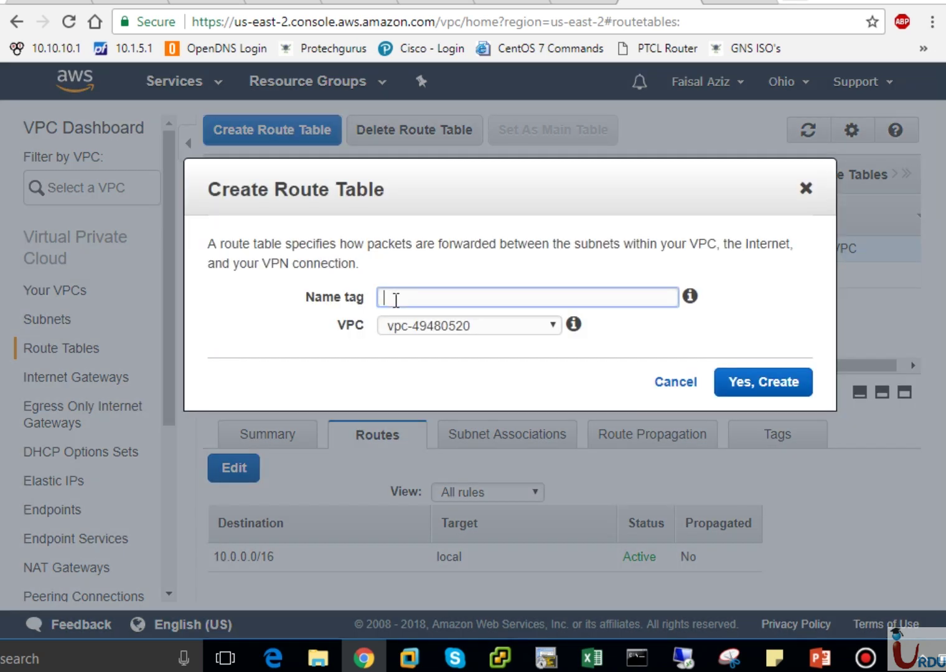
type("PrivateRout")
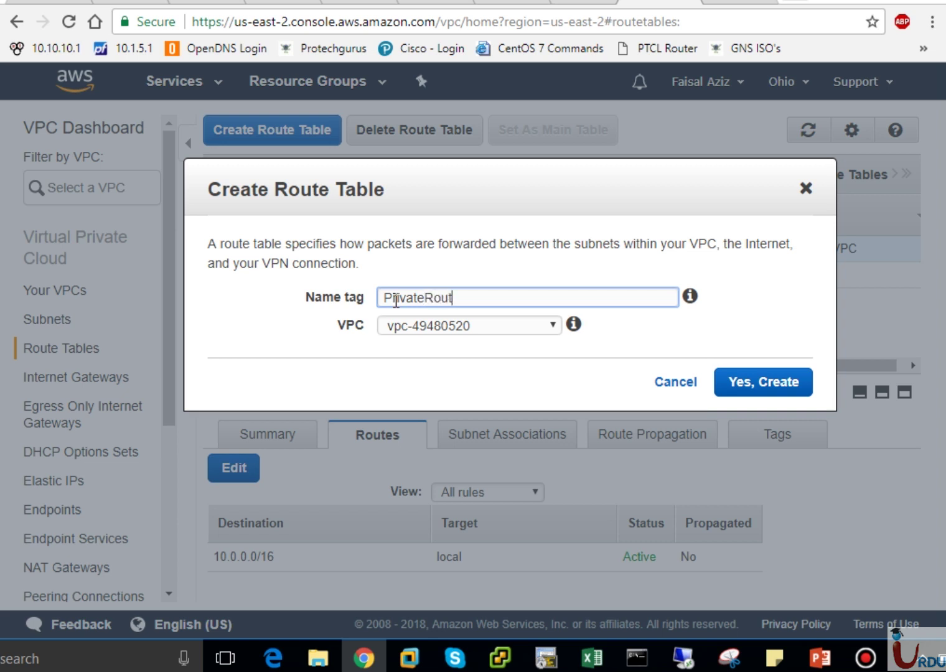
type("eTable")
left_click(414, 326)
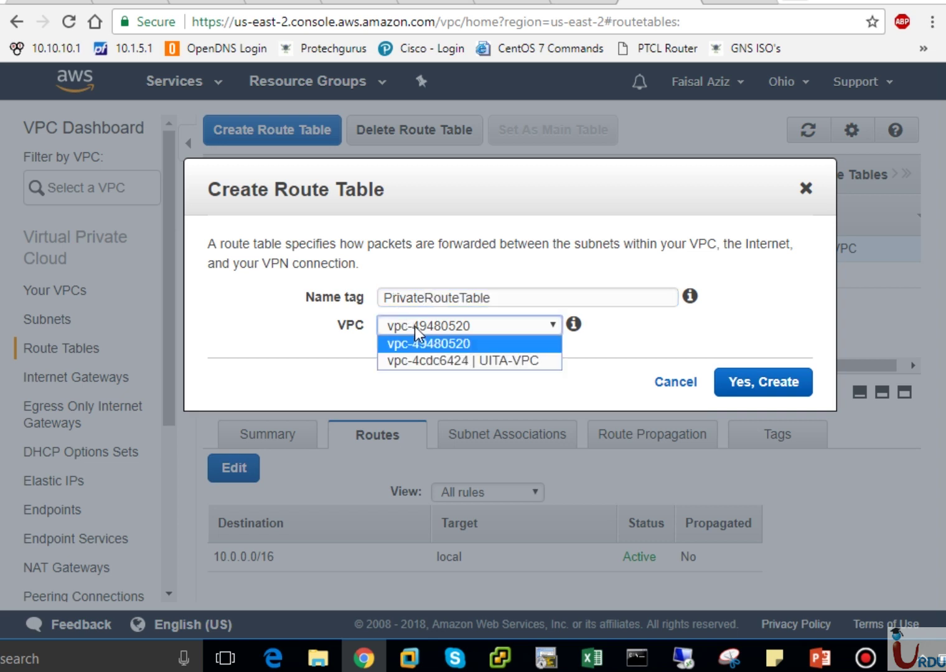
left_click(433, 360)
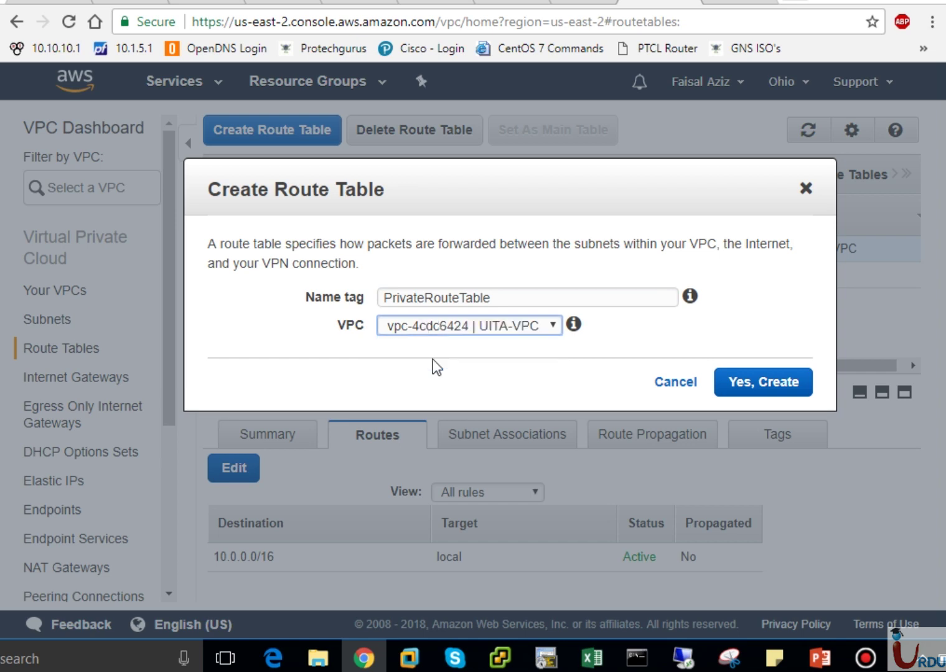
left_click(772, 393)
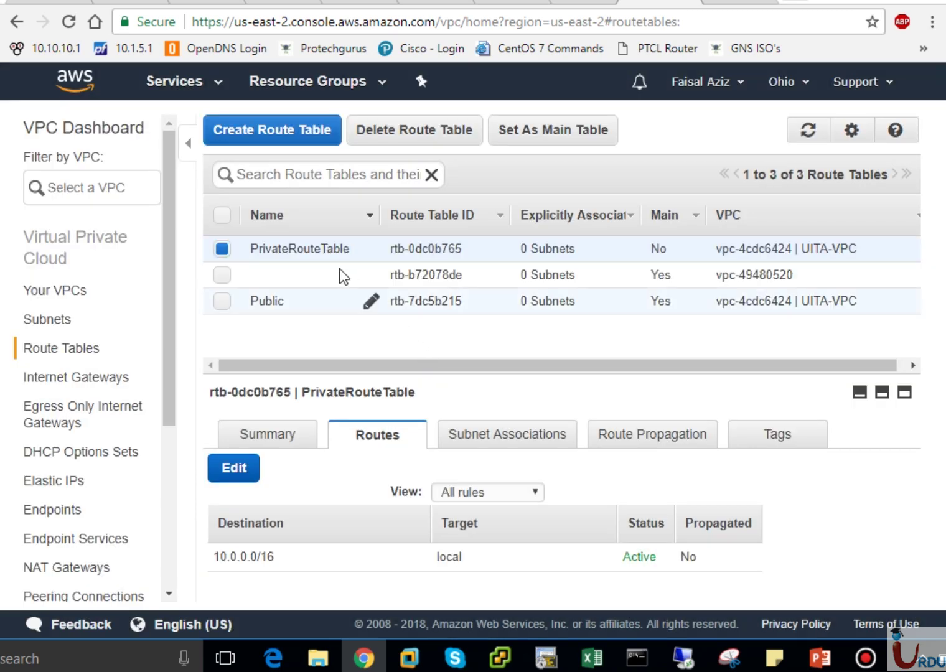
Step: Rename the PrivateRouteTable route table as Private, and compare the routes of the Public and Private tables
left_click(291, 220)
left_click(291, 227)
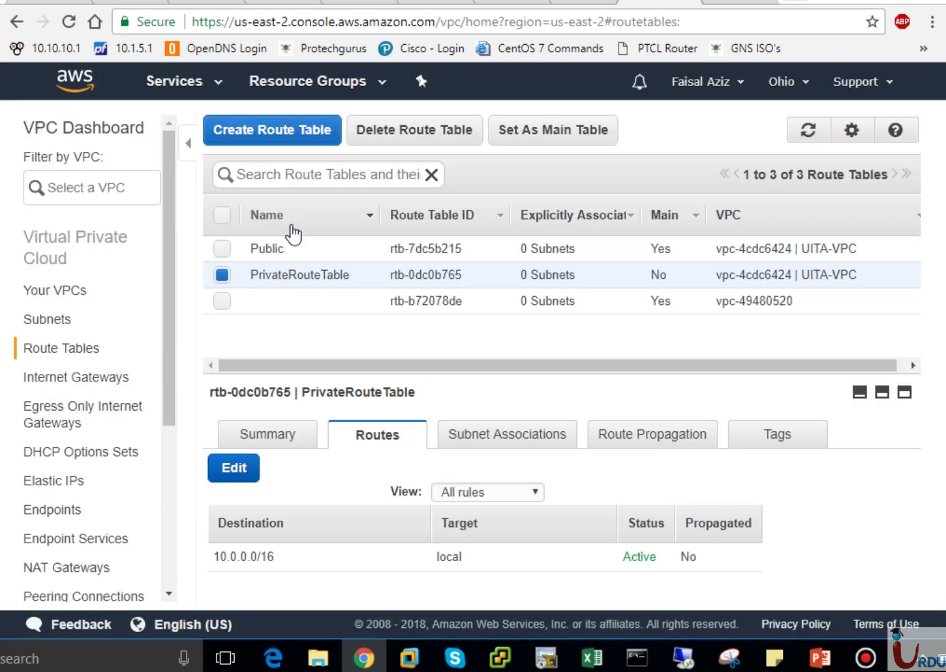
left_click(372, 274)
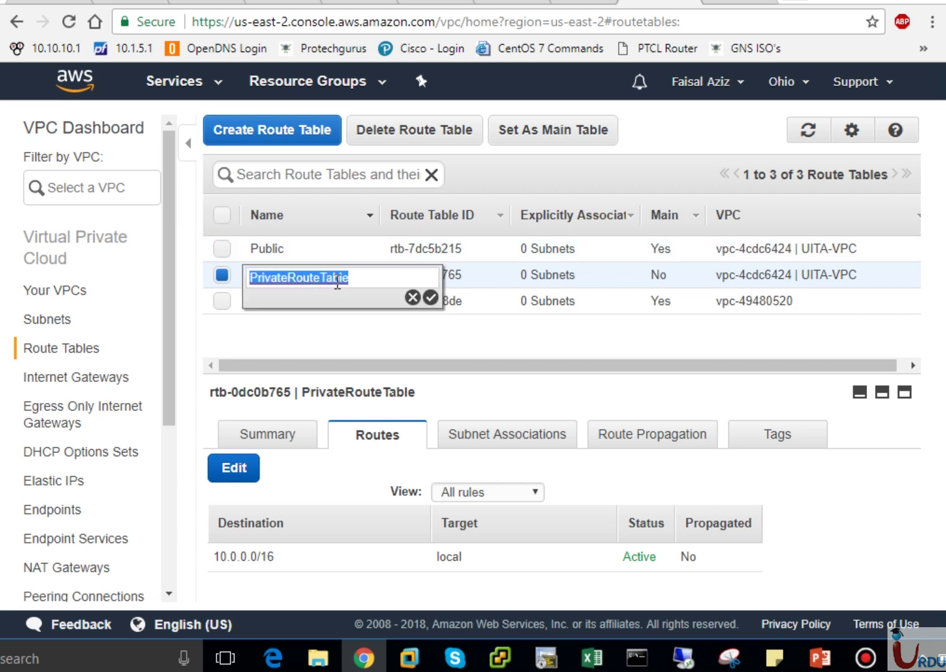
left_click(360, 277)
key("BackSpace")
key("BackSpace")
key("BackSpace")
key("BackSpace")
key("BackSpace")
key("BackSpace")
key("BackSpace")
key("BackSpace")
key("BackSpace")
key("BackSpace")
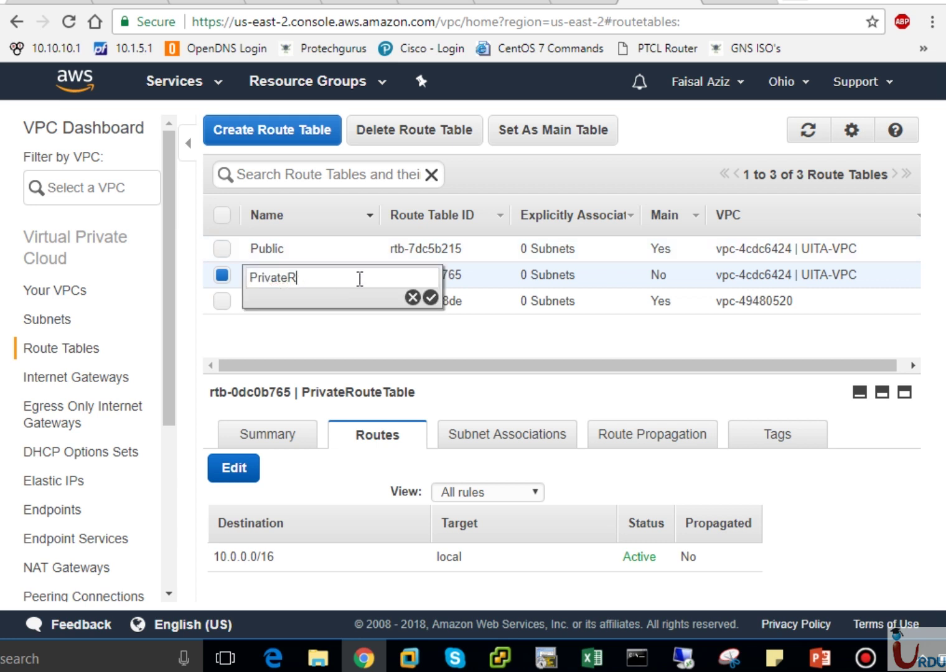
left_click(431, 298)
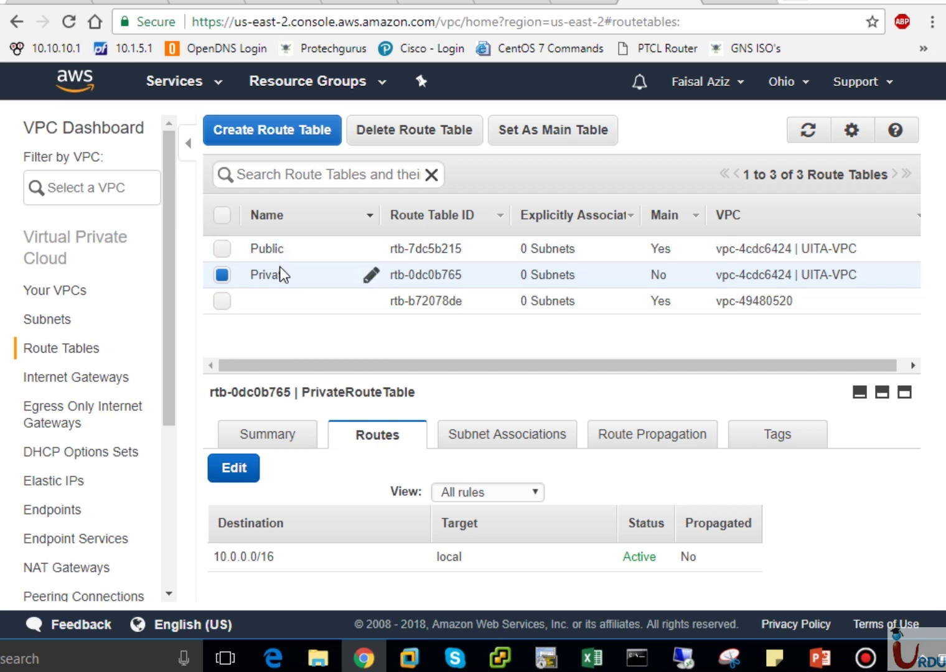
left_click(274, 248)
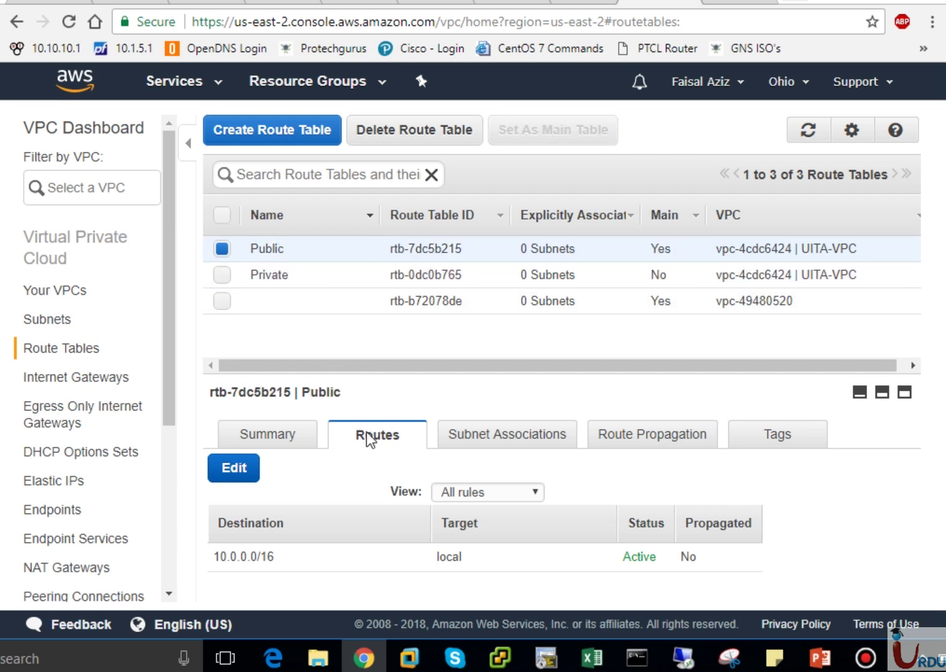
left_click(286, 280)
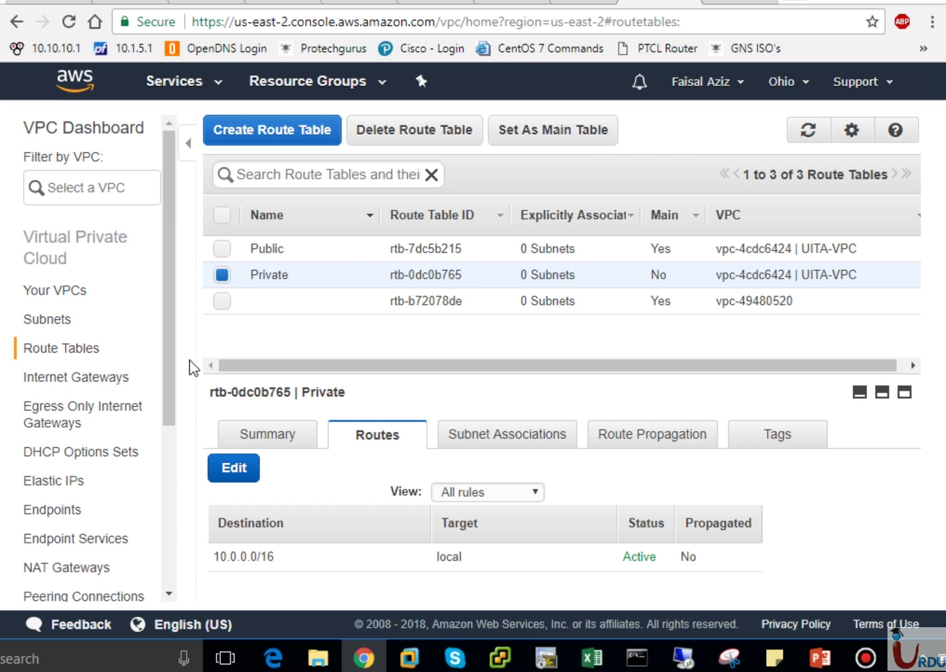
Step: Create an internet gateway with the name tag UITA-Gateway
left_click(111, 377)
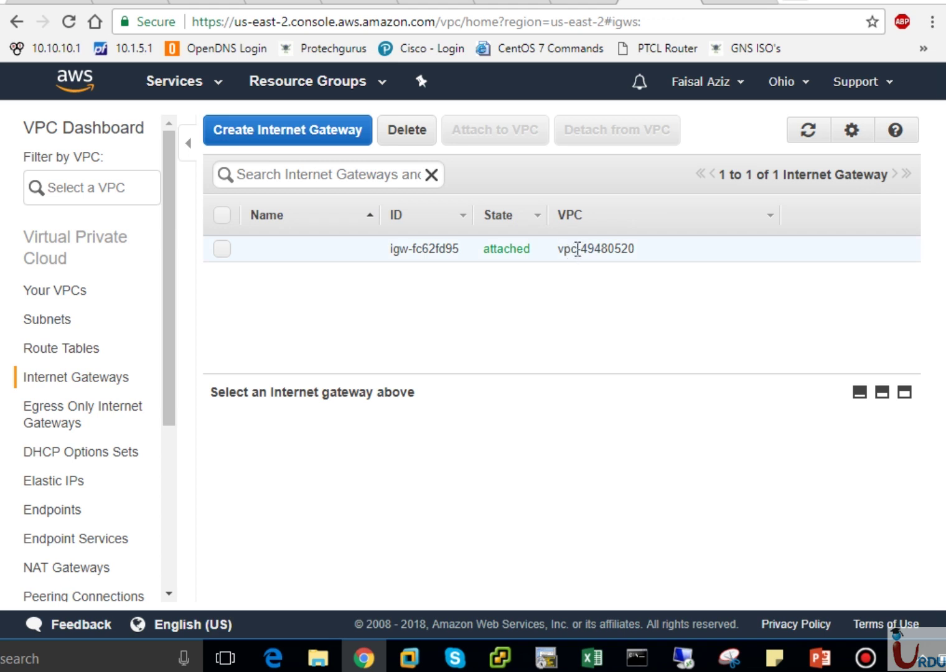
left_click(320, 125)
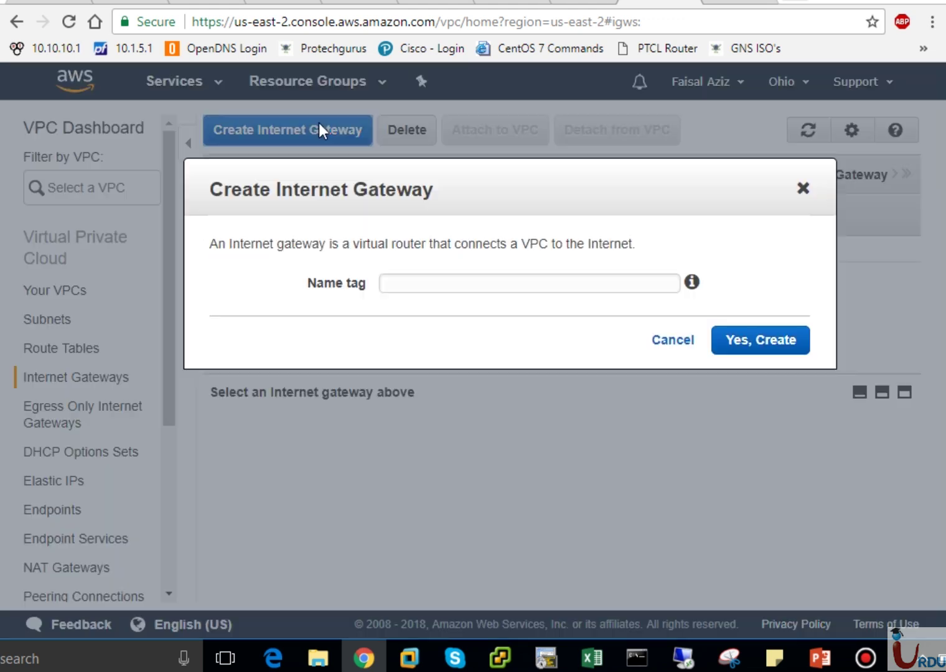
left_click(445, 285)
type("UITA-")
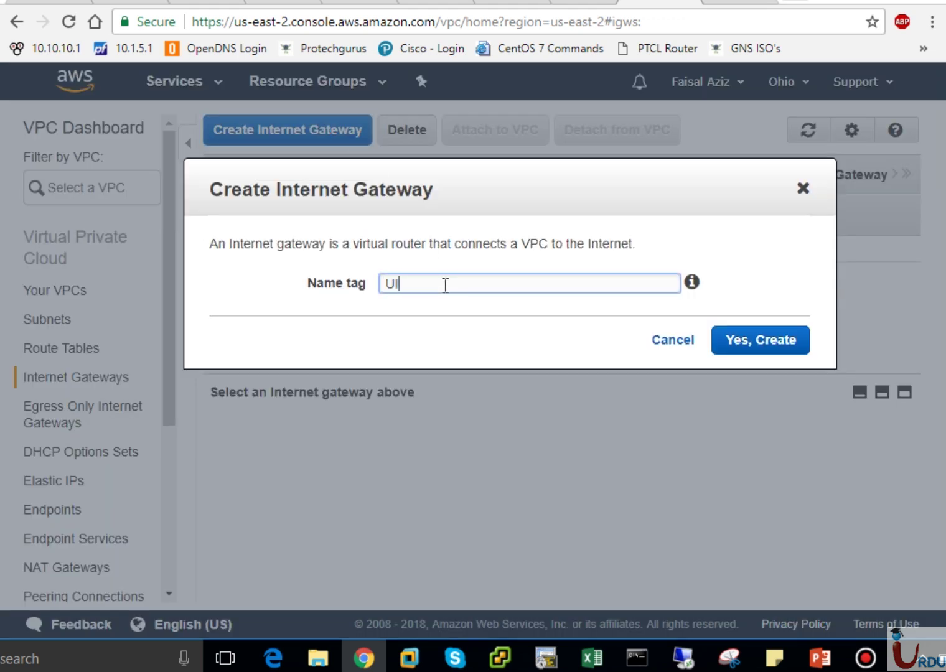
type("Gateway")
left_click(784, 348)
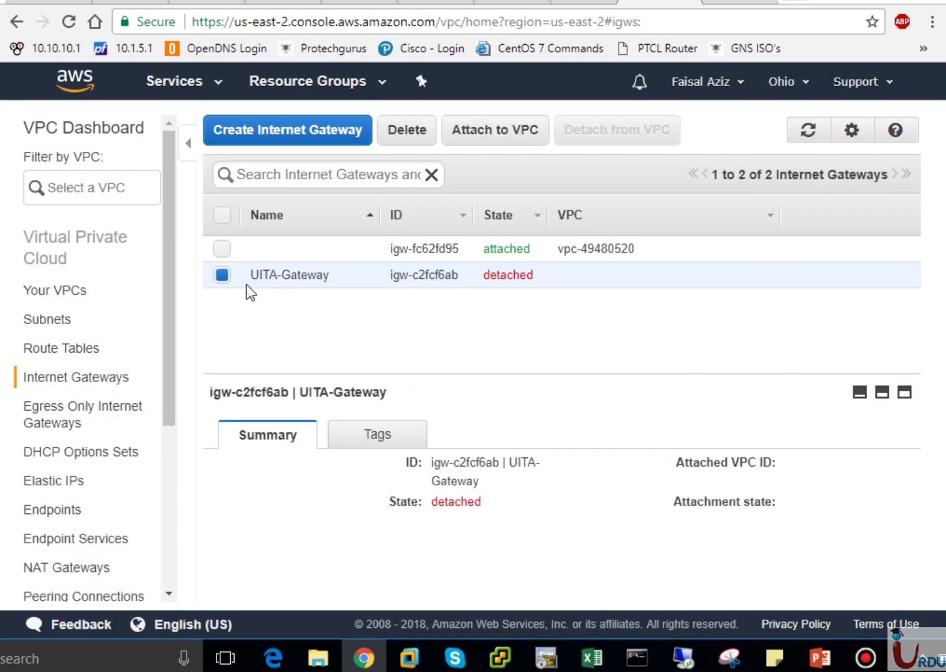
Step: Attach UITA-Gateway to UITA-VPC, and check the internet gateway on the PowerPoint diagram before returning to Chrome
left_click(499, 122)
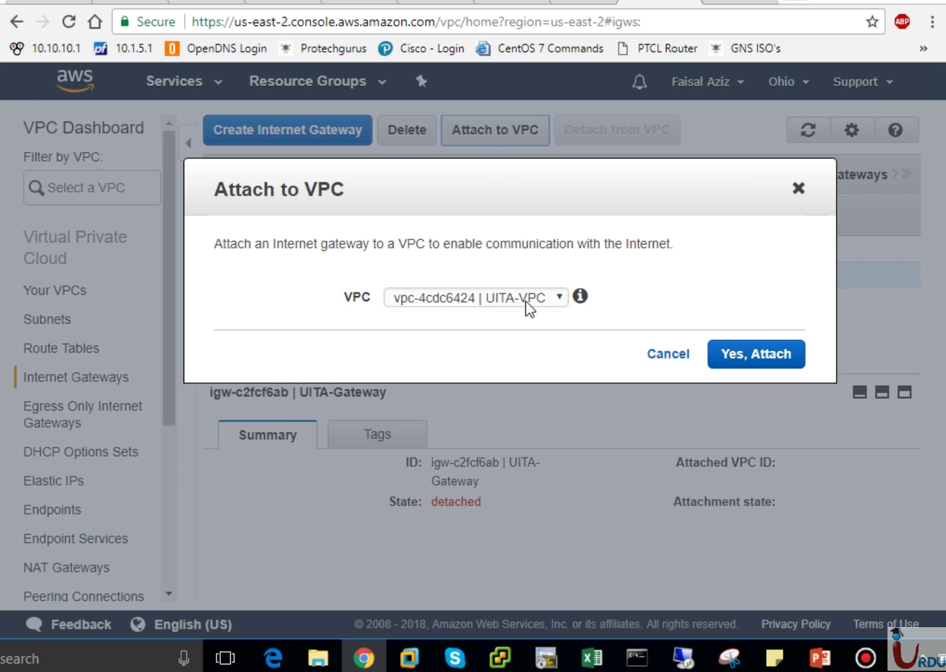
left_click(525, 299)
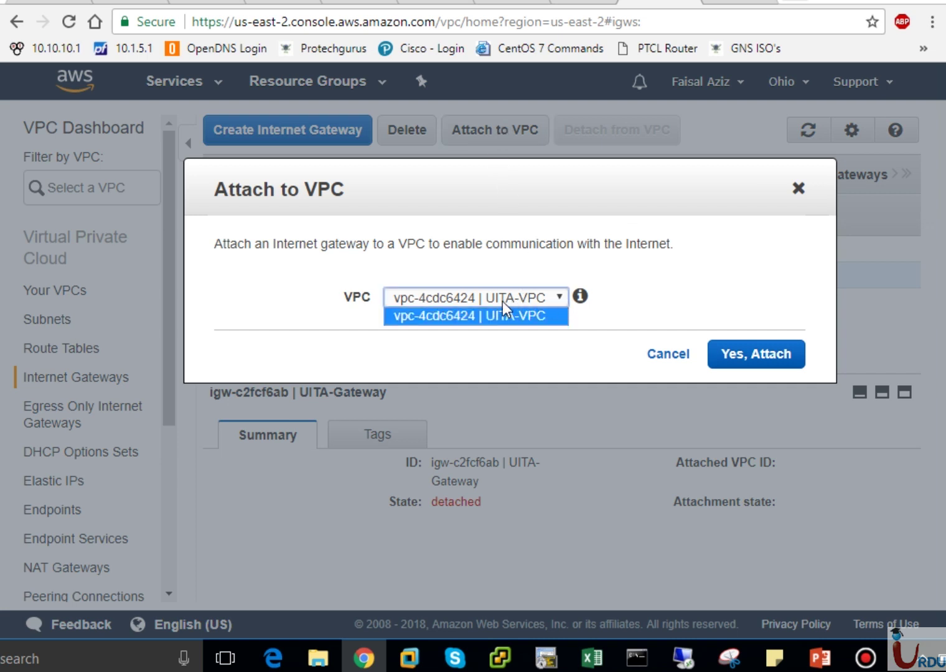
left_click(736, 354)
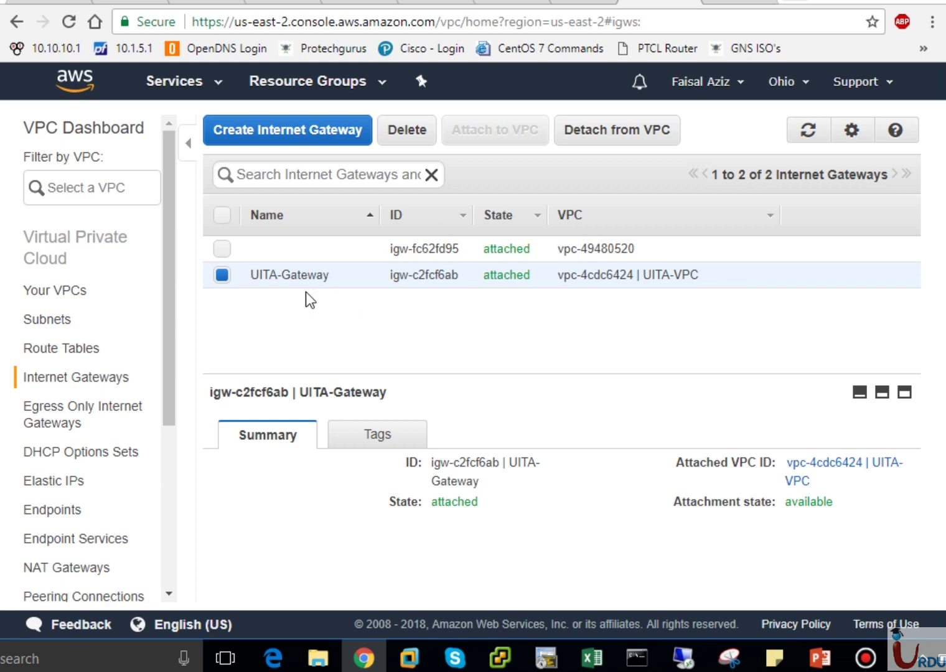
left_click(820, 657)
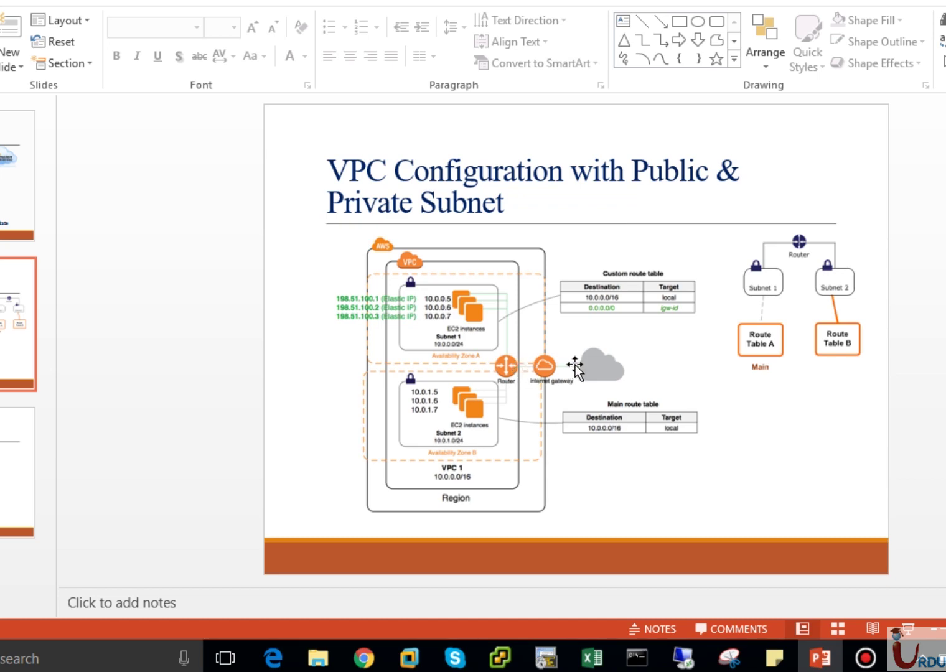
left_click(817, 643)
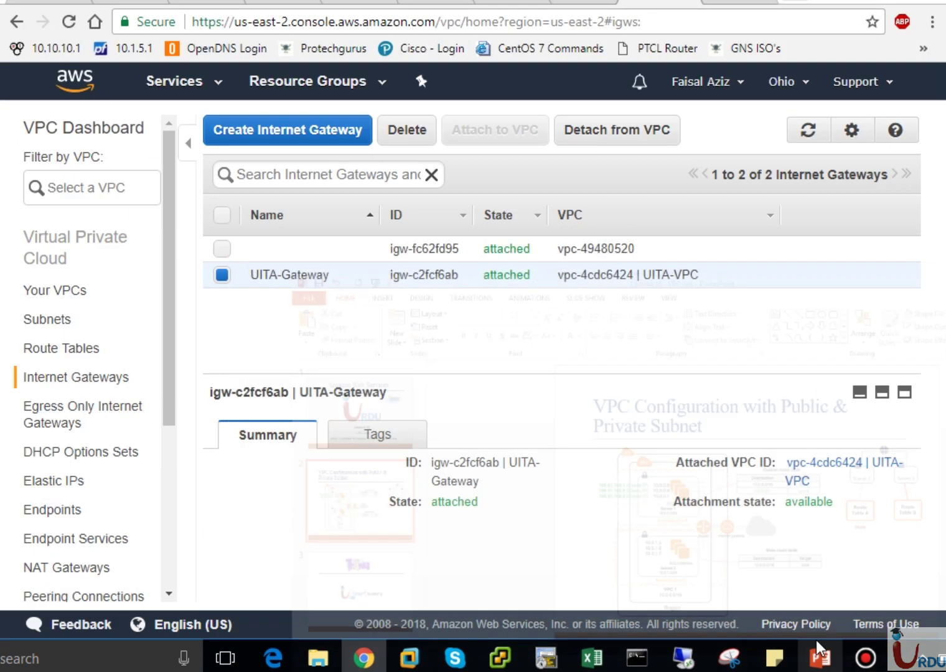
Step: Add a route with destination 0.0.0.0/0 and target UITA-Gateway to the Public route table and save it
left_click(77, 353)
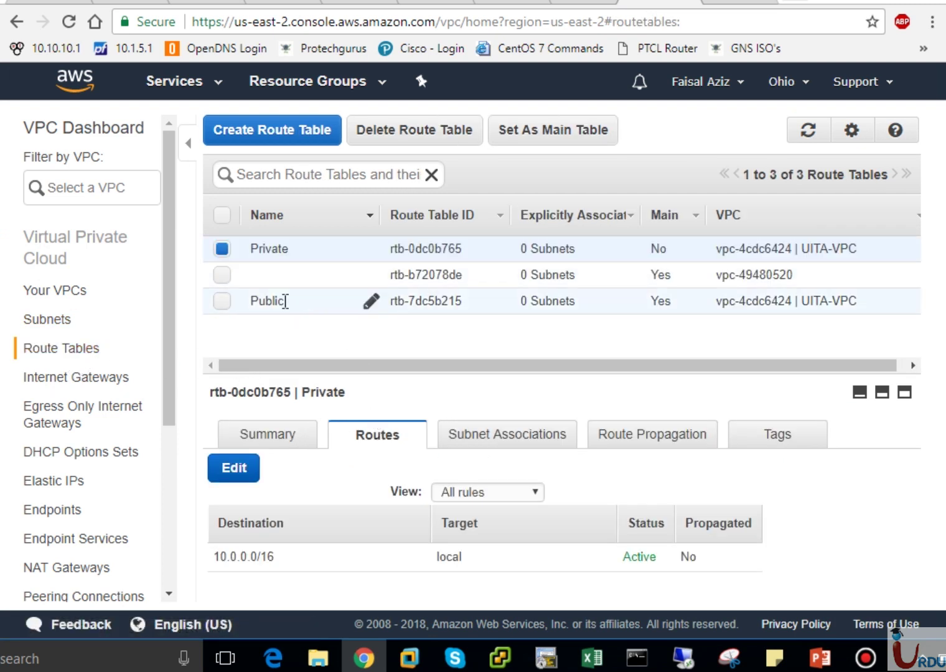
left_click(285, 302)
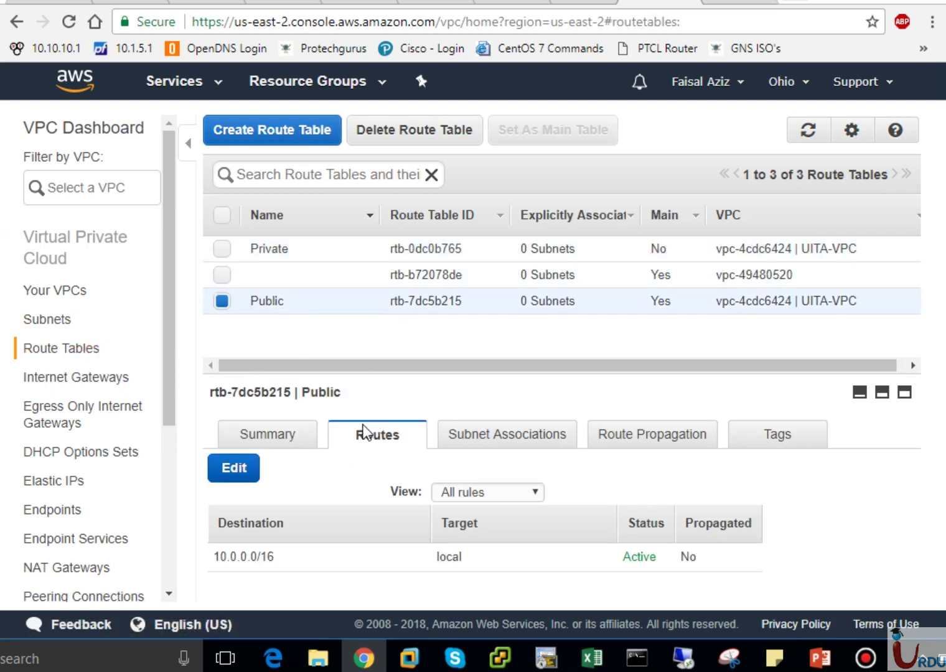
left_click(218, 474)
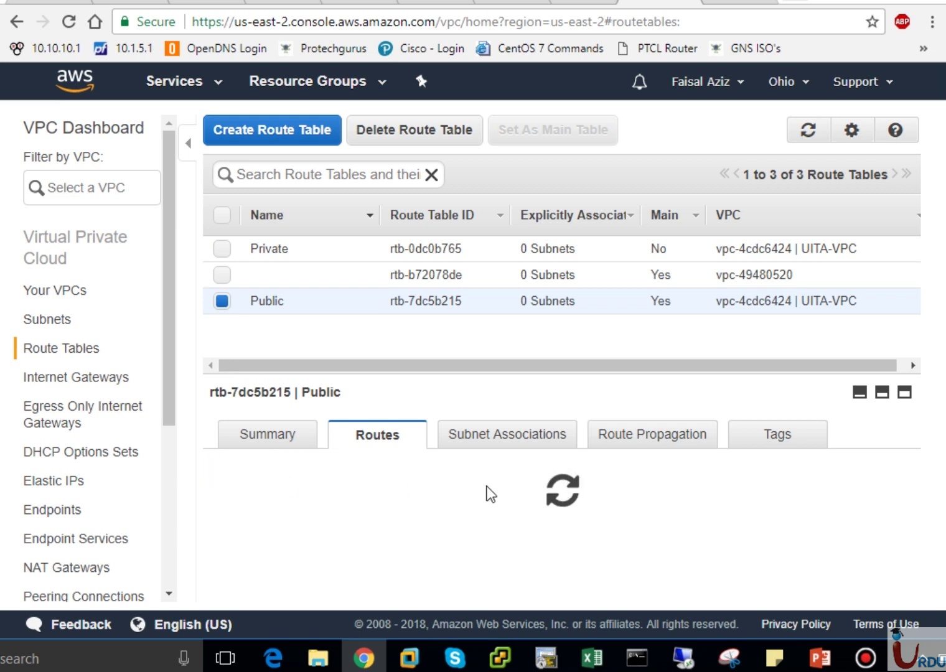
left_click(311, 590)
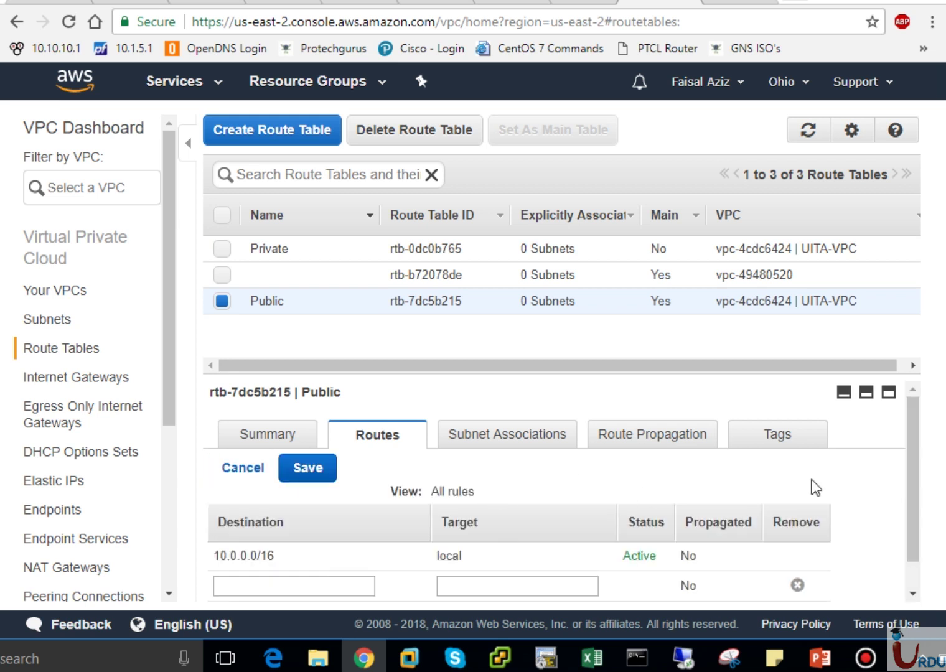
left_click_drag(913, 467, 913, 530)
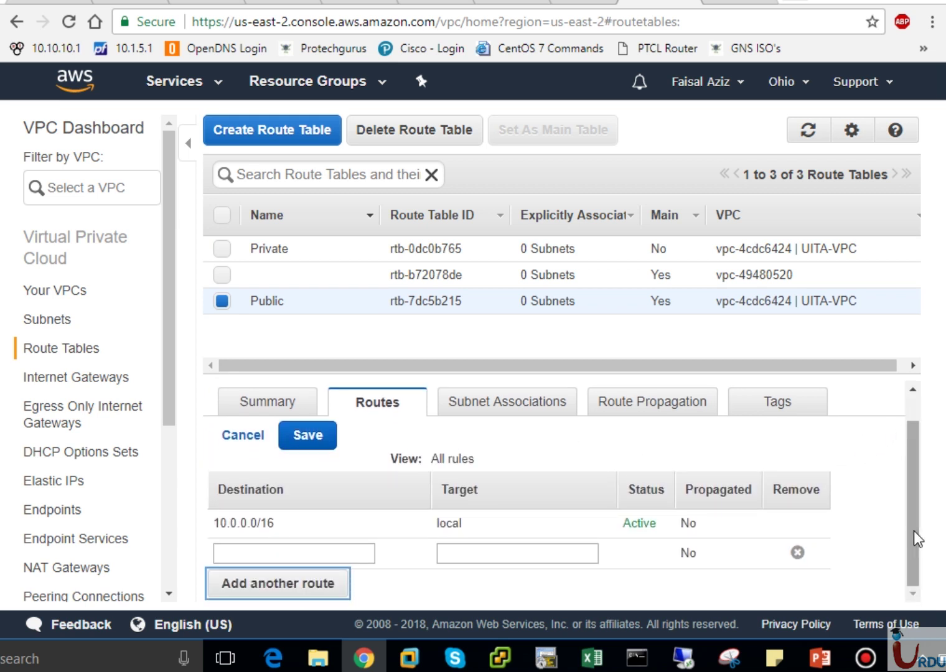
left_click(354, 552)
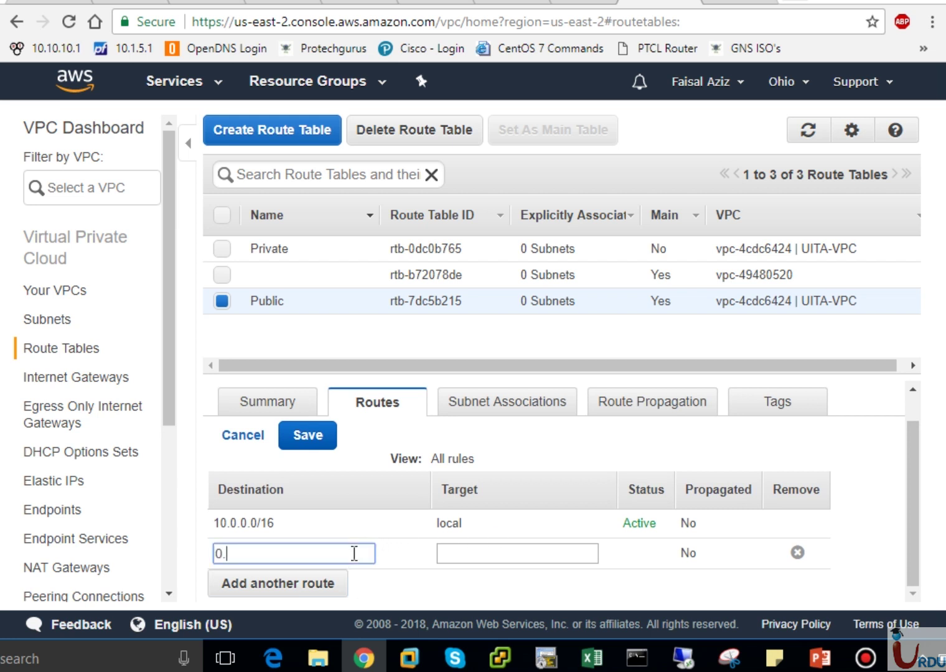
type("0.0.0.0/0")
left_click(462, 549)
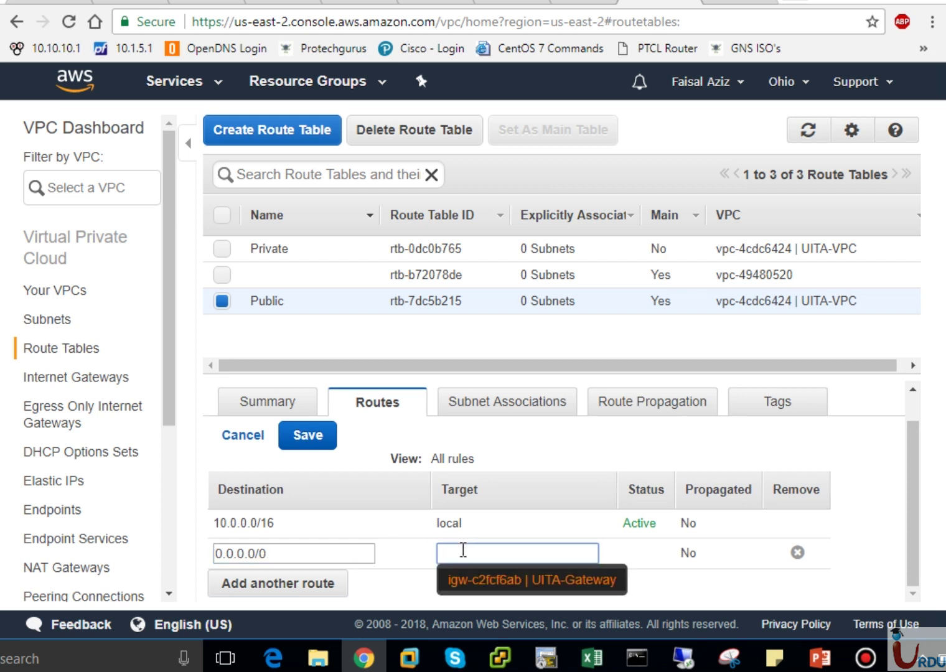
left_click(527, 578)
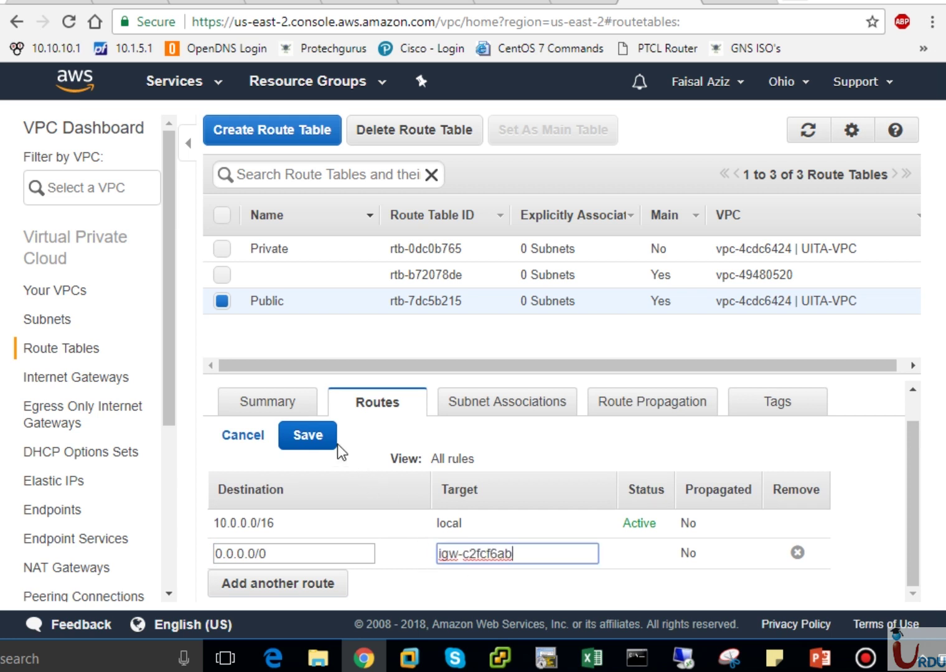
left_click(317, 434)
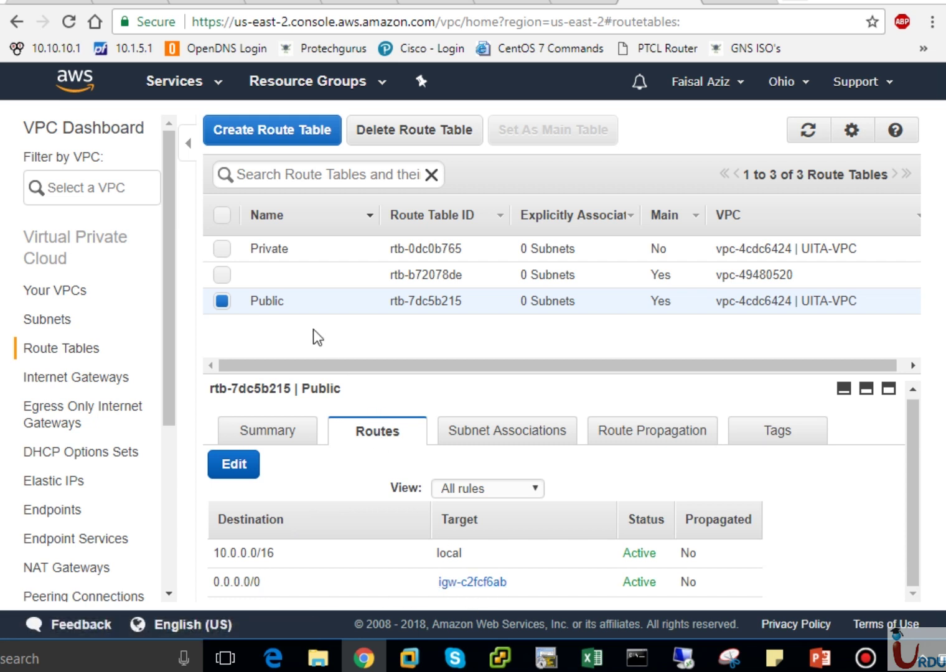
Step: Check the route tables on the PowerPoint diagram, return to Chrome and associate Public-Subnet with the Public route table
left_click(820, 655)
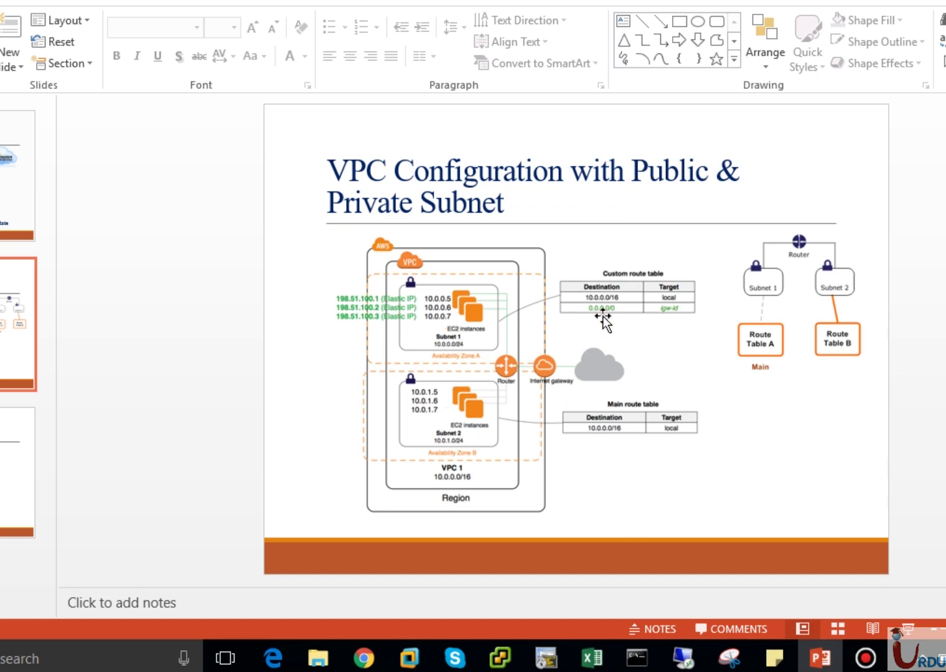
left_click(821, 658)
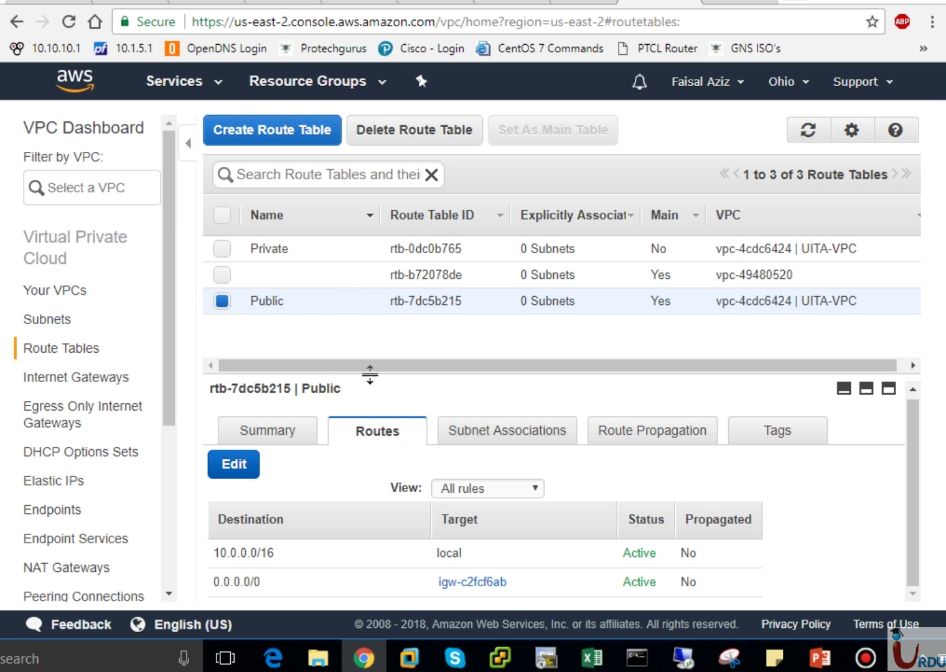
left_click(487, 428)
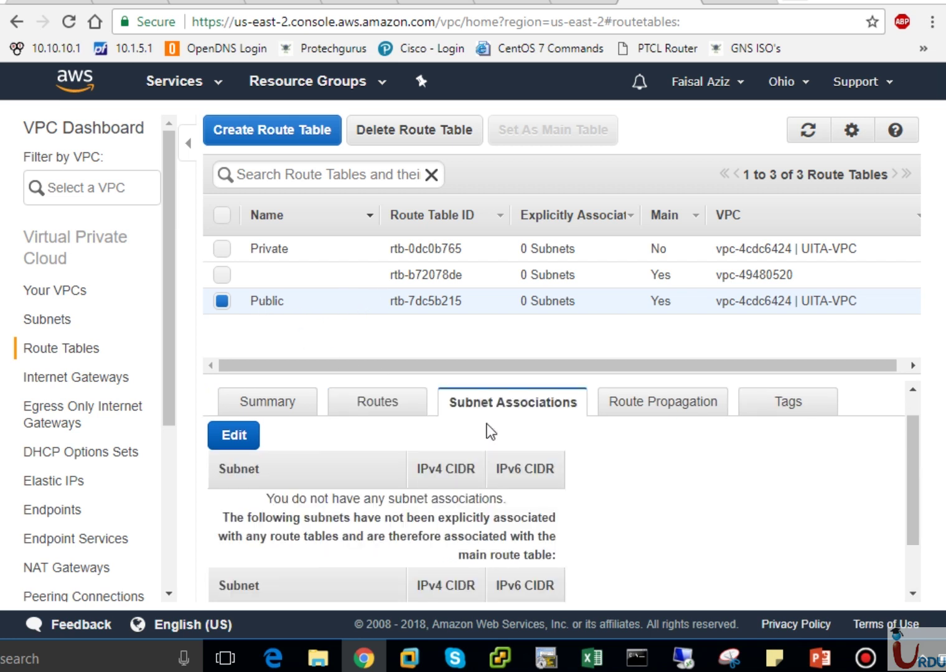
left_click(242, 439)
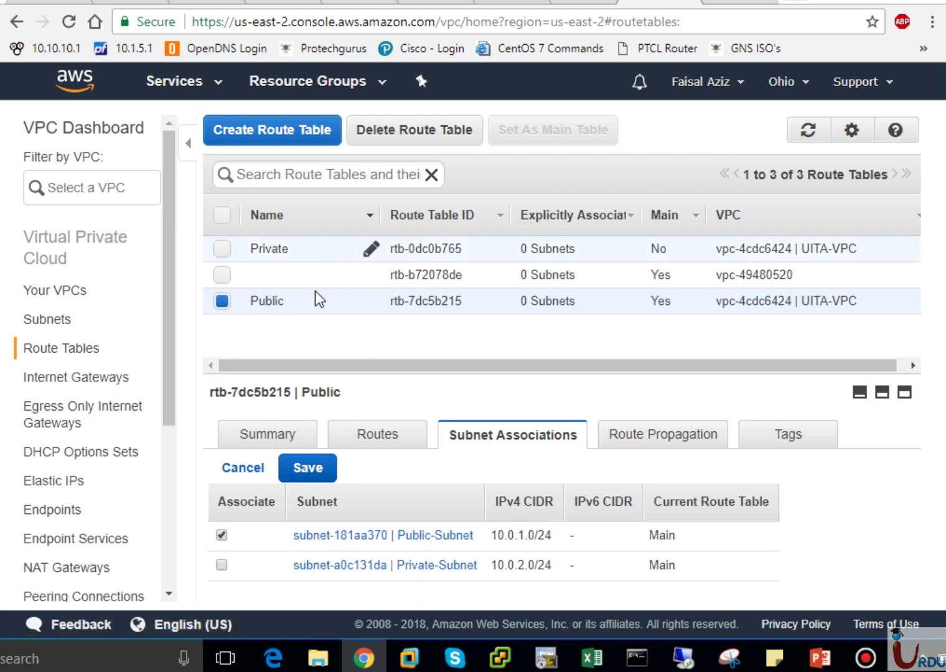
left_click(322, 468)
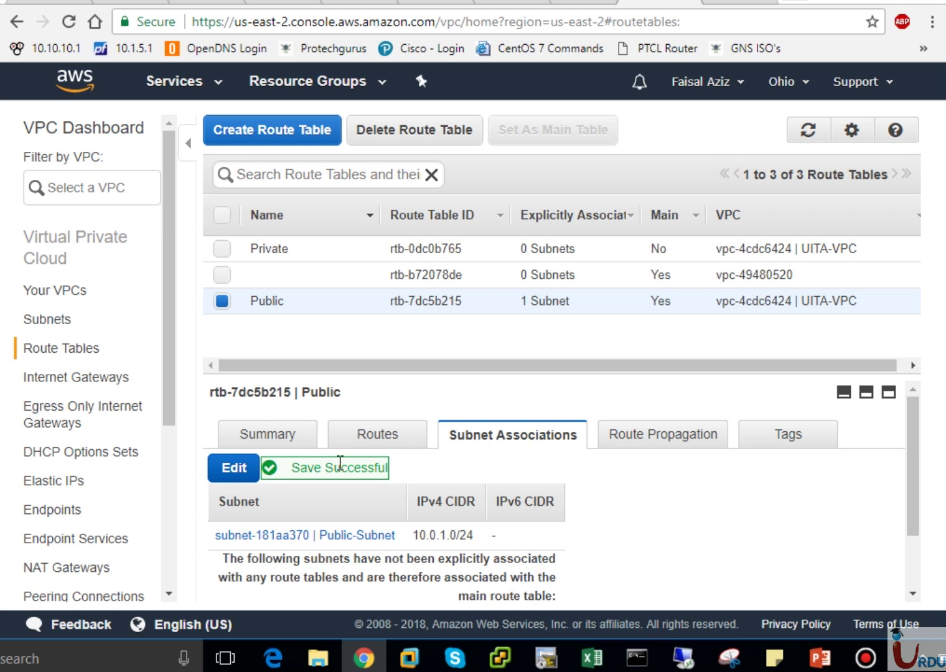
Step: Review the Public route table's routes and subnet associations, sorting the route tables by name in descending order
left_click(364, 440)
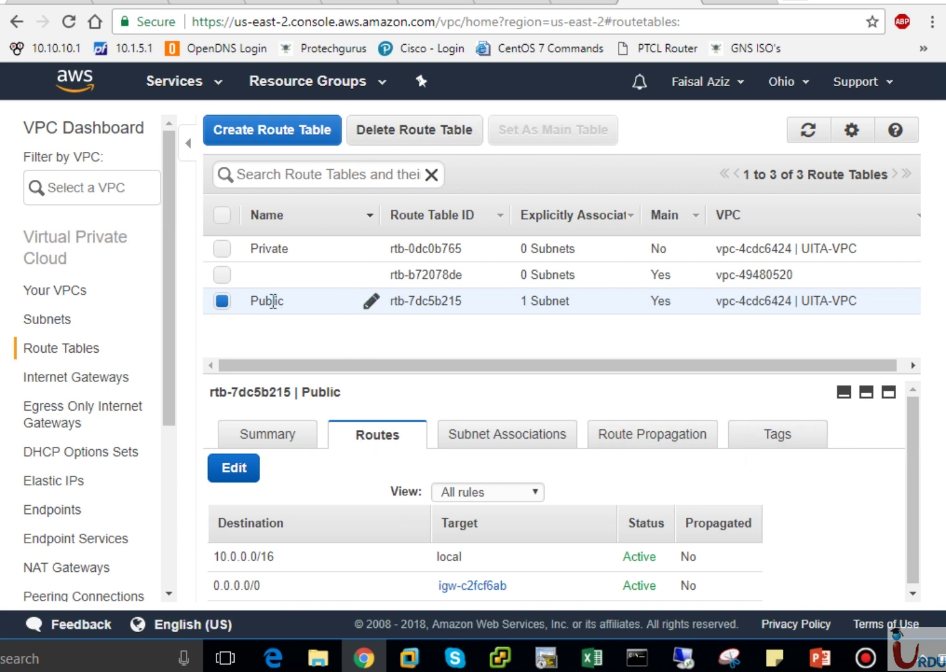
left_click(371, 301)
left_click(270, 222)
left_click(272, 223)
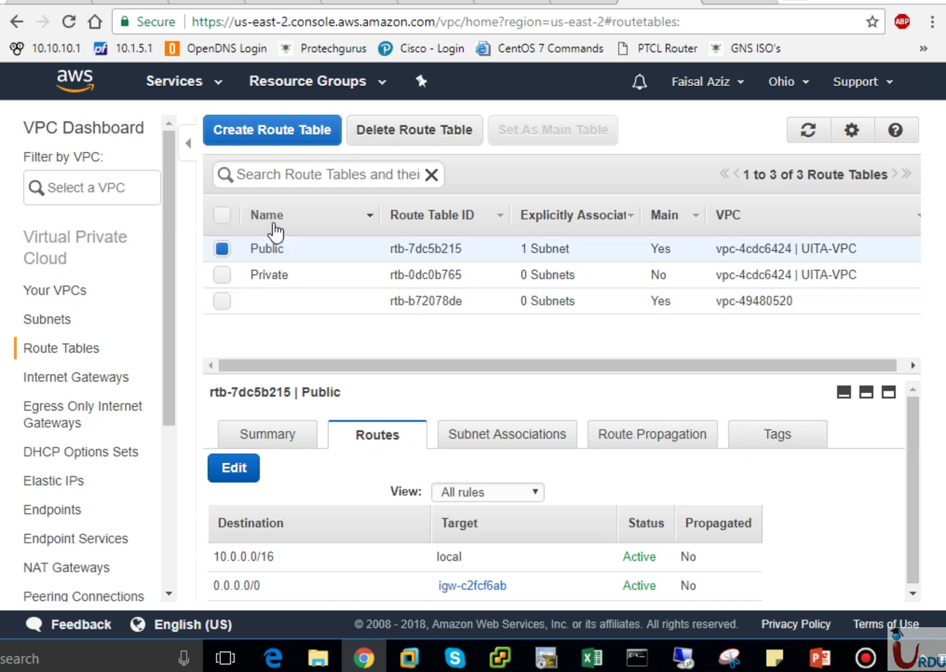
left_click(471, 430)
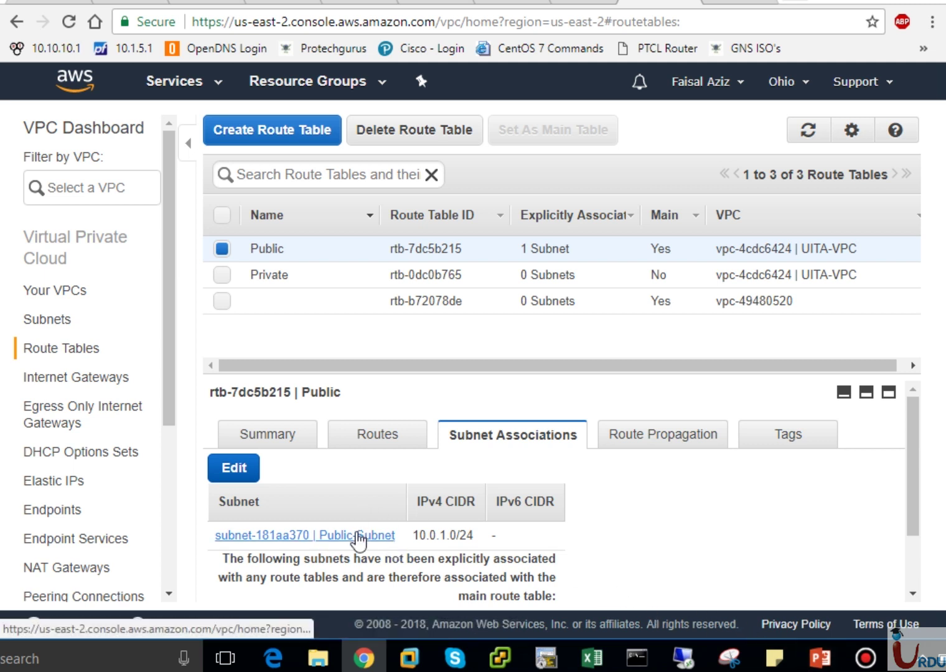
left_click(380, 435)
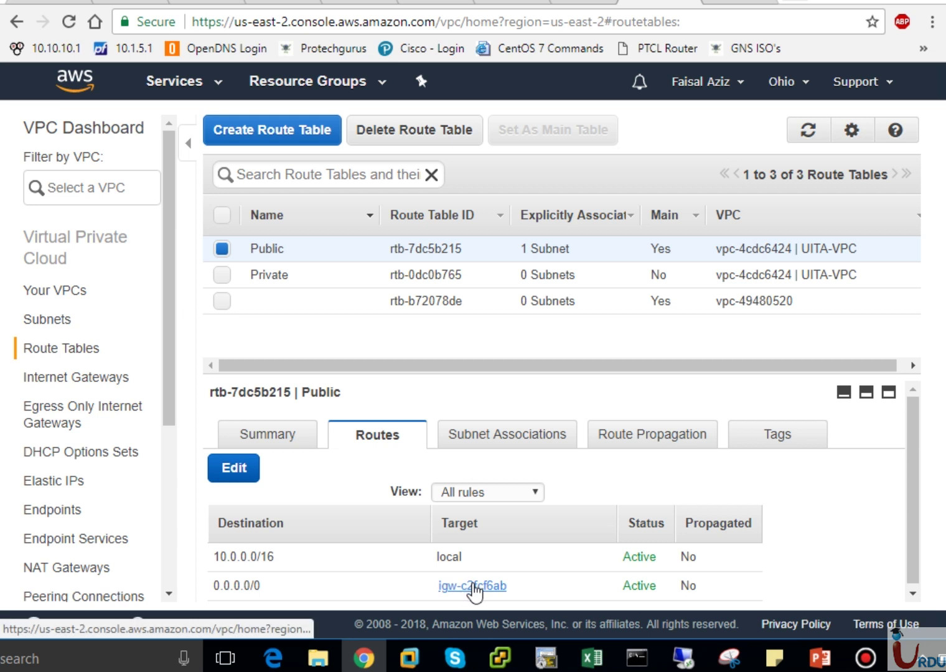
Step: Associate Private-Subnet with the Private route table and save the association
left_click(273, 277)
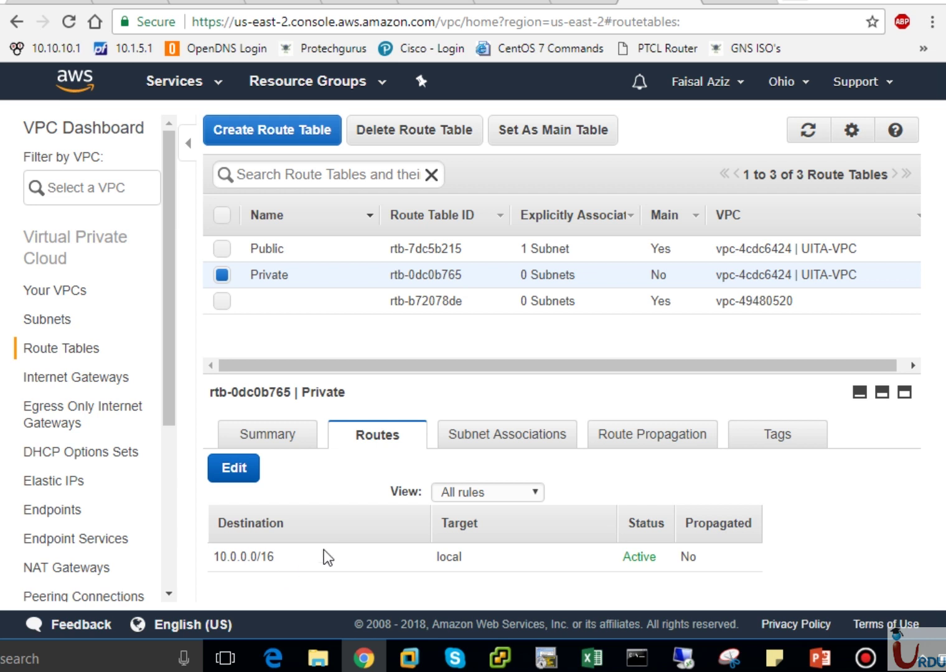
left_click(485, 436)
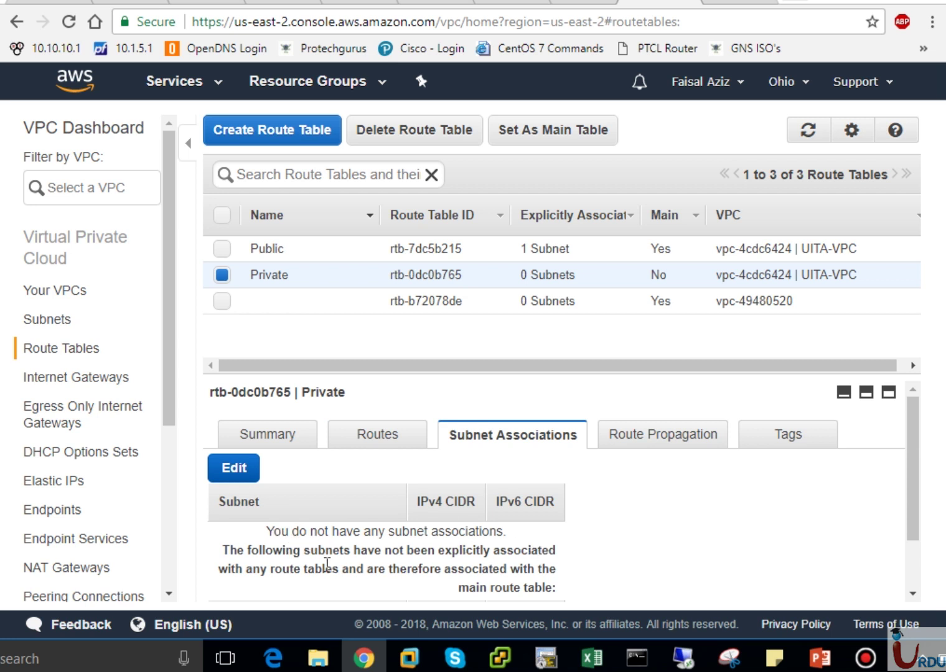
left_click(246, 476)
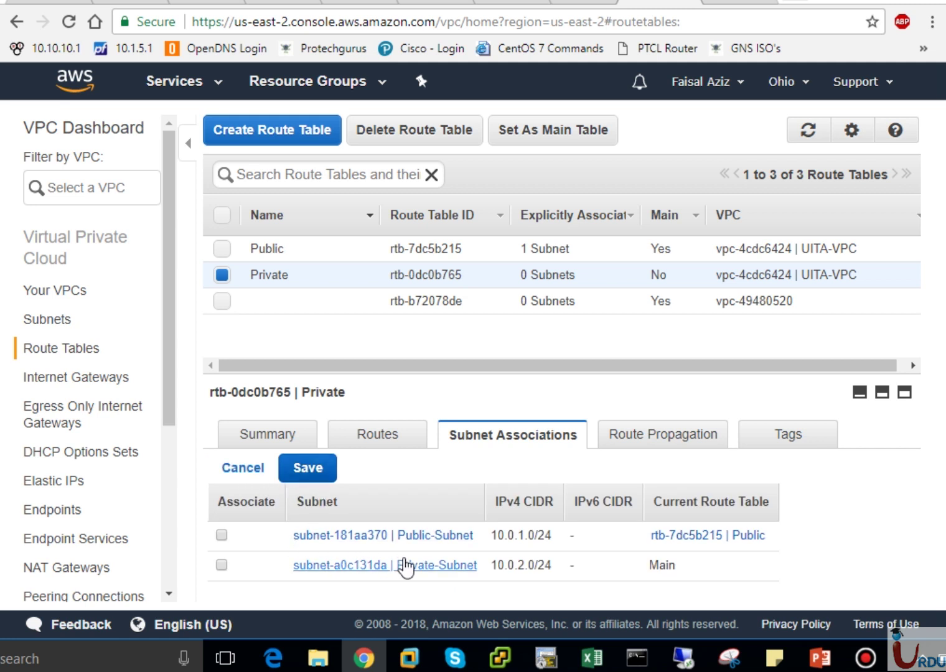
left_click(223, 566)
mouse_move(268, 274)
left_click(310, 475)
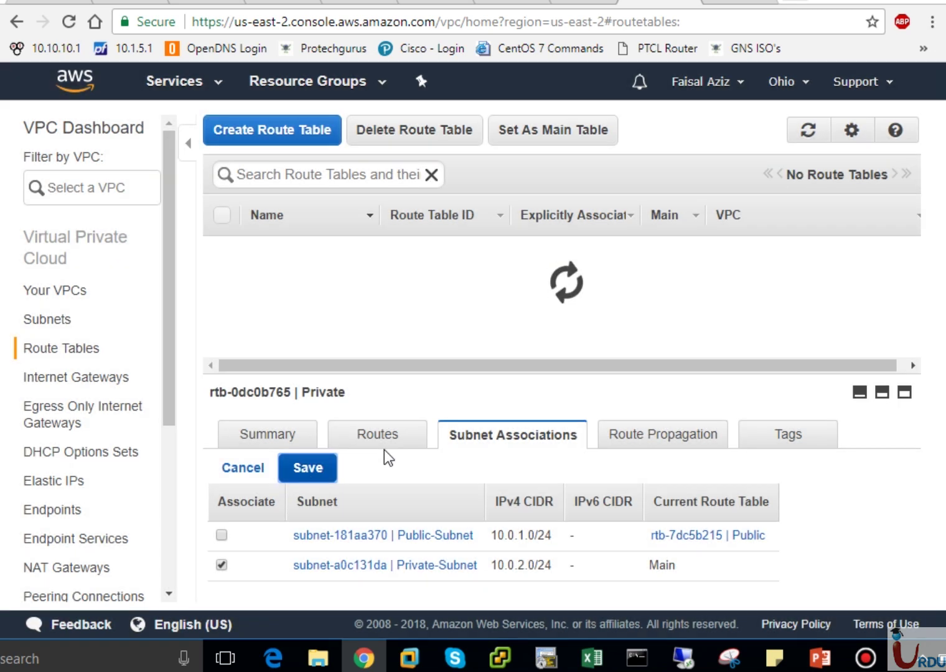
Step: Compare the PowerPoint diagram with the Private route table's routes and subnet associations in Chrome, and check the Public route table's associations
left_click(820, 657)
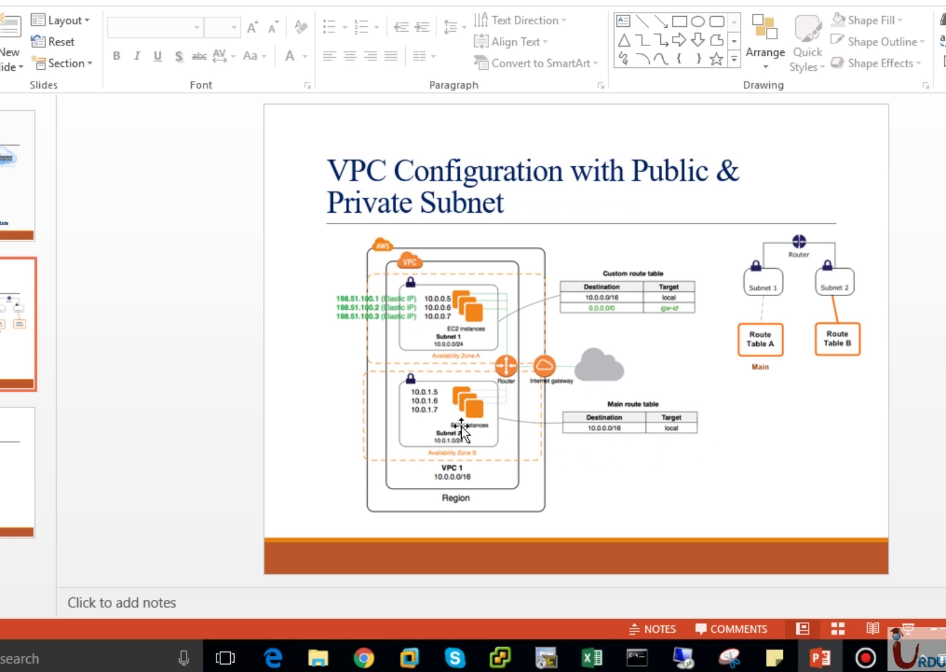
left_click(364, 658)
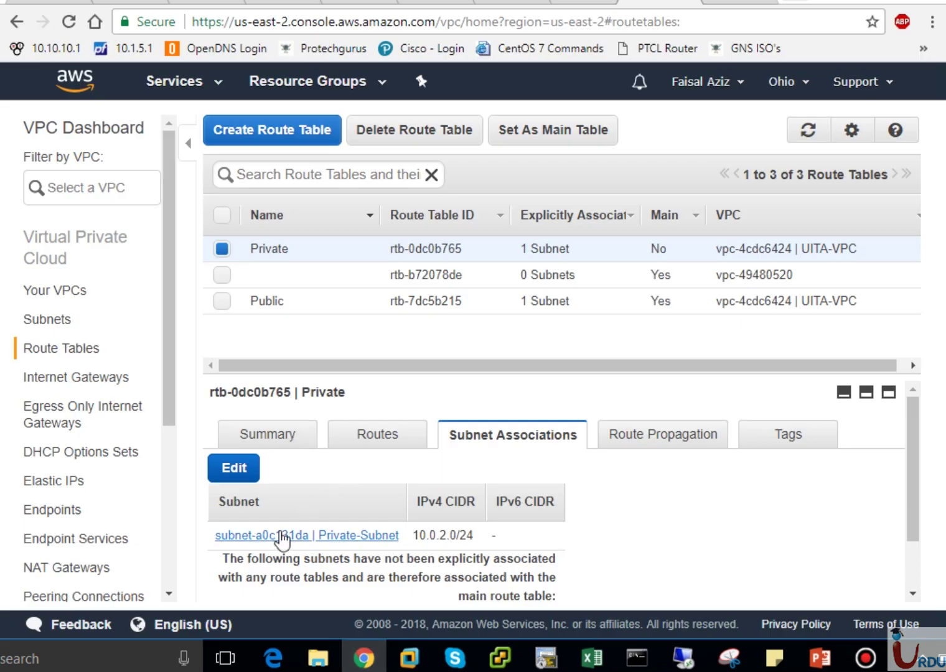
left_click(372, 434)
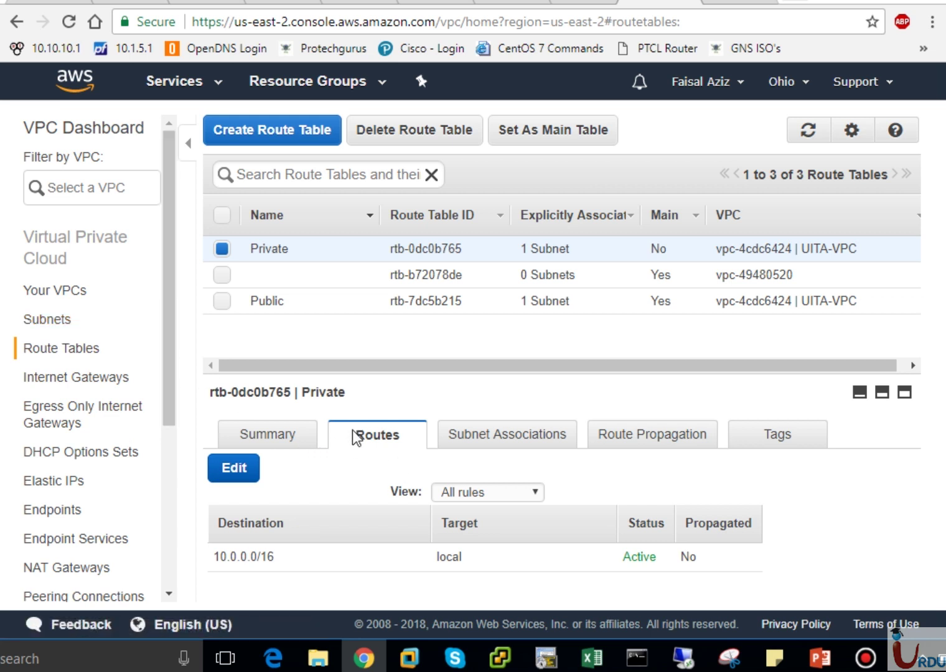
left_click(463, 437)
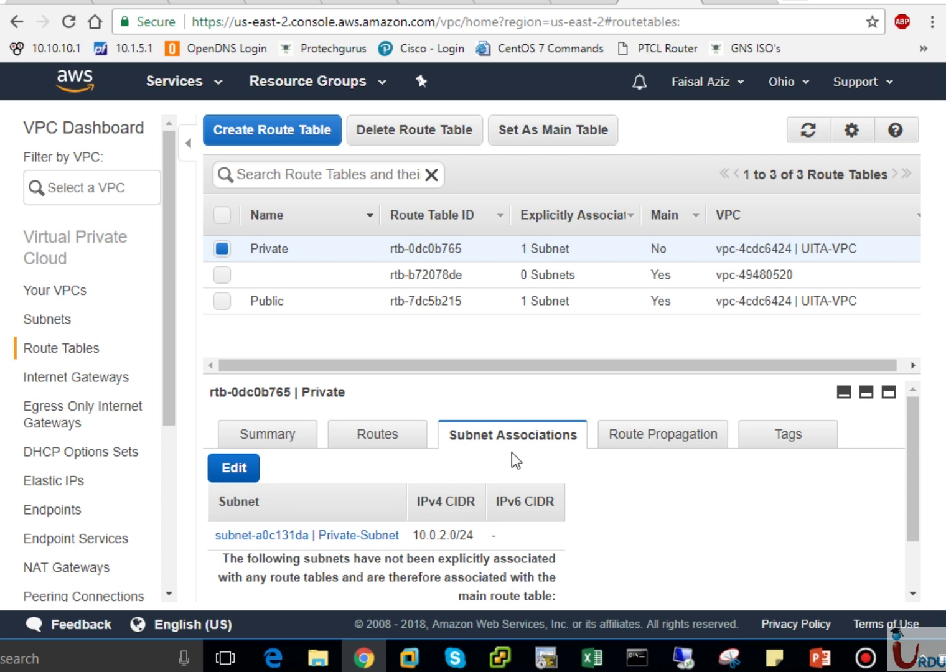
left_click(236, 472)
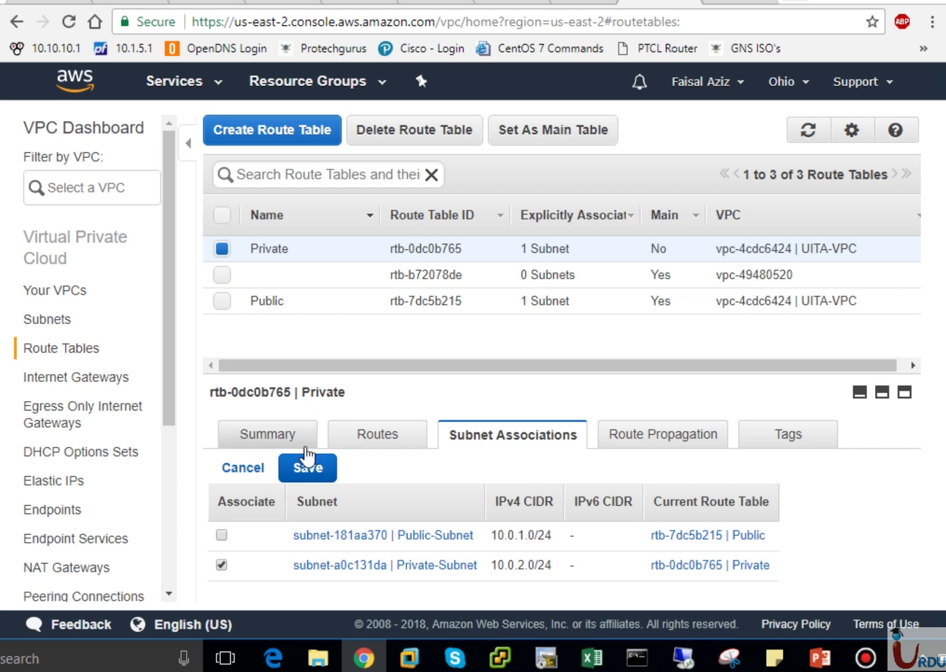
left_click(247, 470)
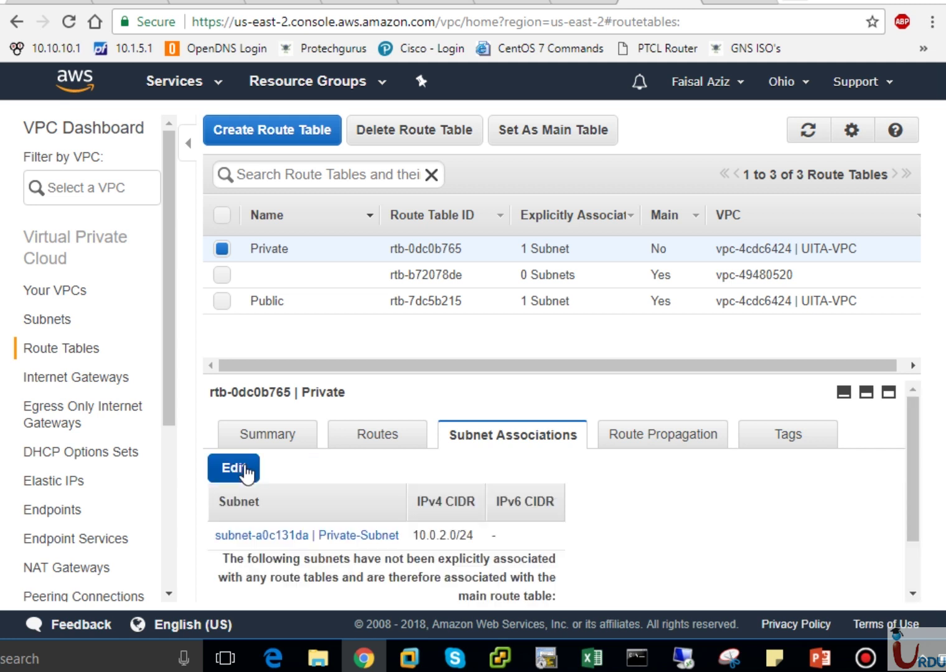
left_click(274, 302)
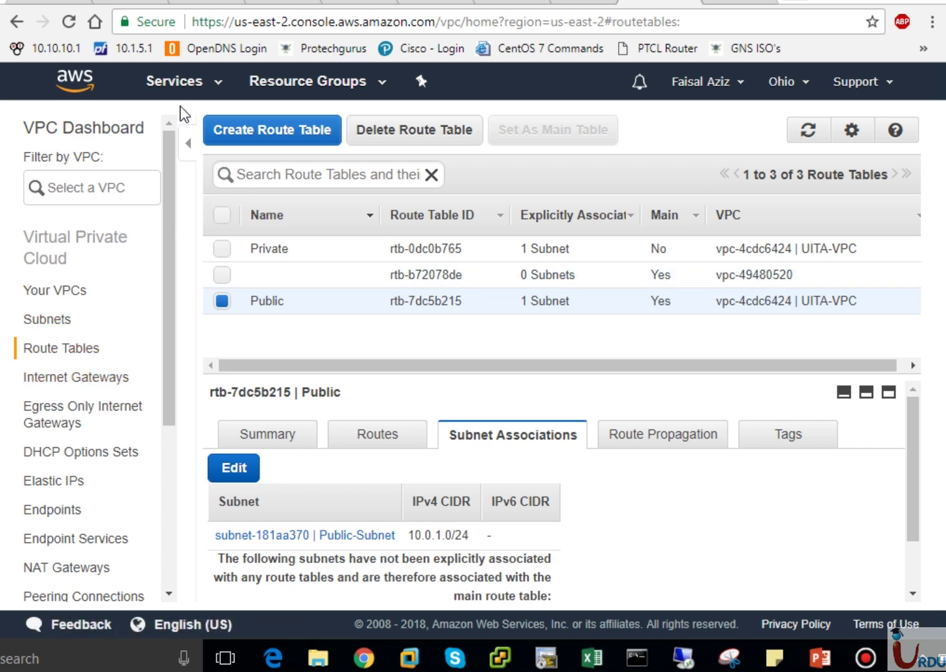
Step: Open the EC2 dashboard, and check the EC2 instances on the PowerPoint diagram before returning to Chrome
left_click(177, 89)
left_click(64, 229)
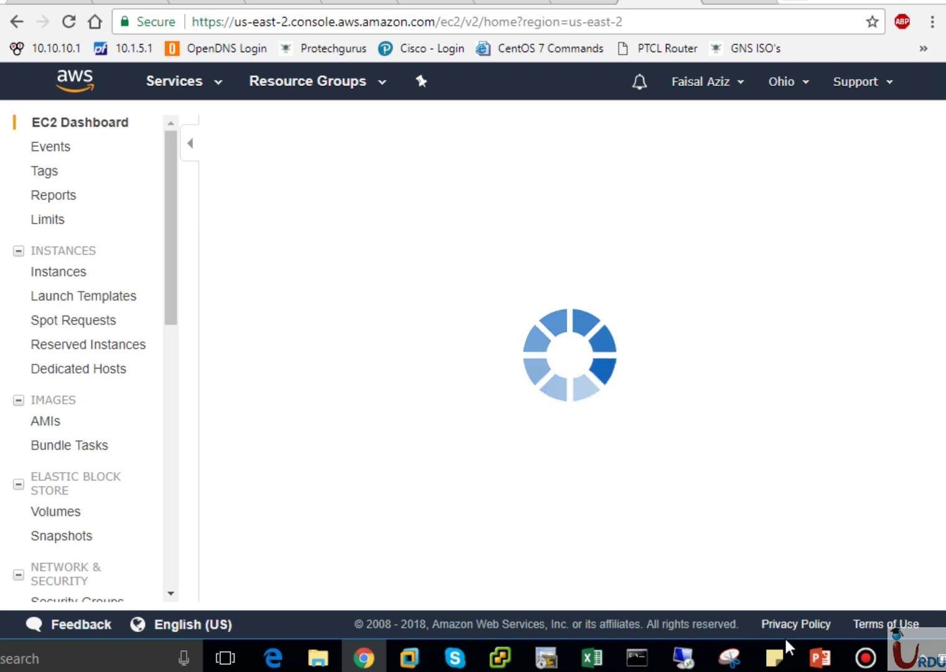
left_click(820, 657)
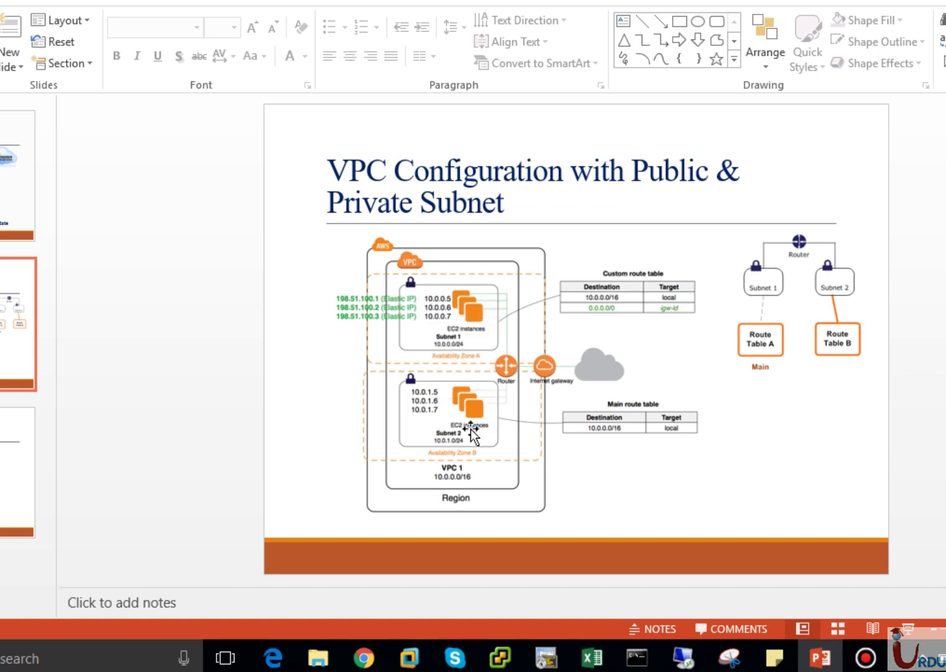
left_click(364, 658)
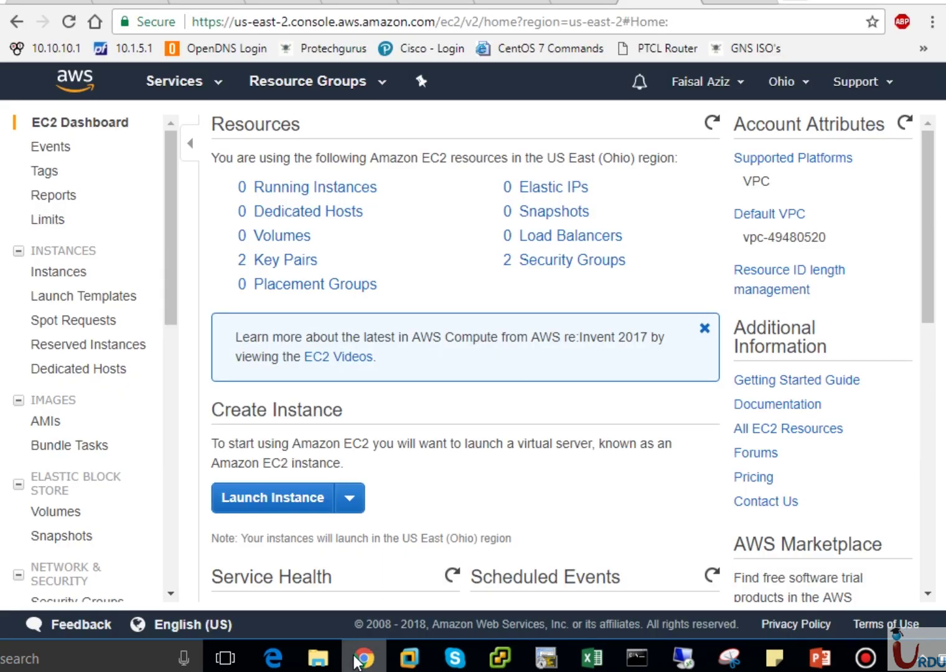
Step: Start launching an EC2 instance, select an Amazon Machine Image and accept the t2.micro instance type
left_click(269, 498)
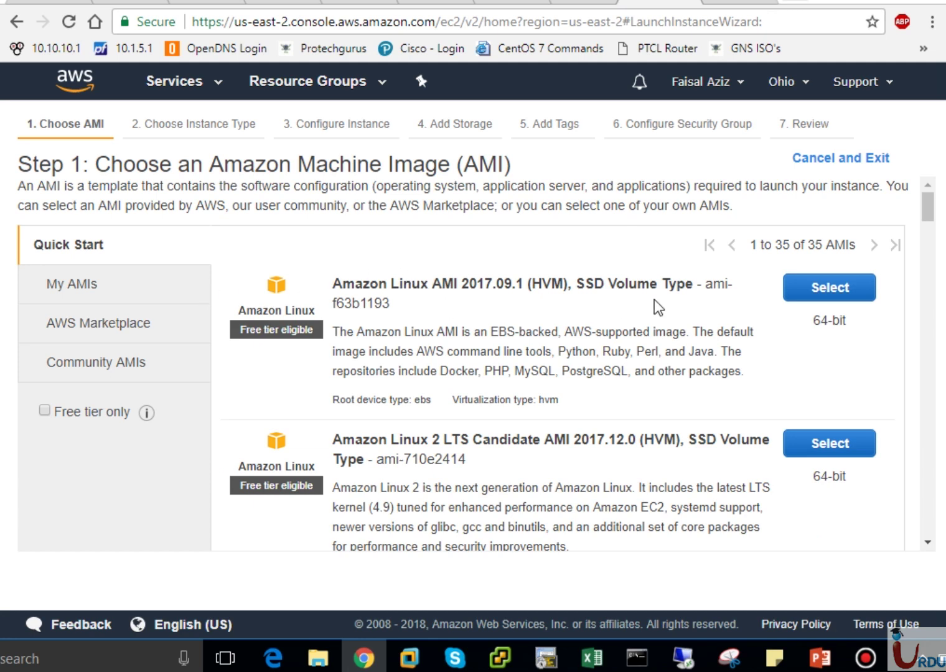
left_click_drag(925, 211, 933, 243)
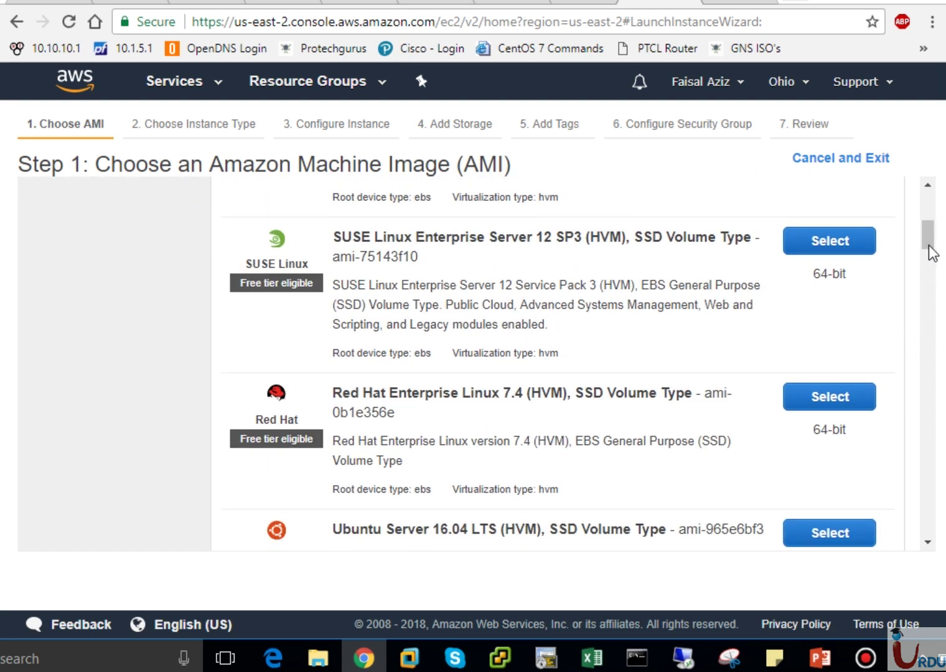
scroll(934, 231, "up", 5)
left_click_drag(930, 226, 936, 272)
left_click(835, 318)
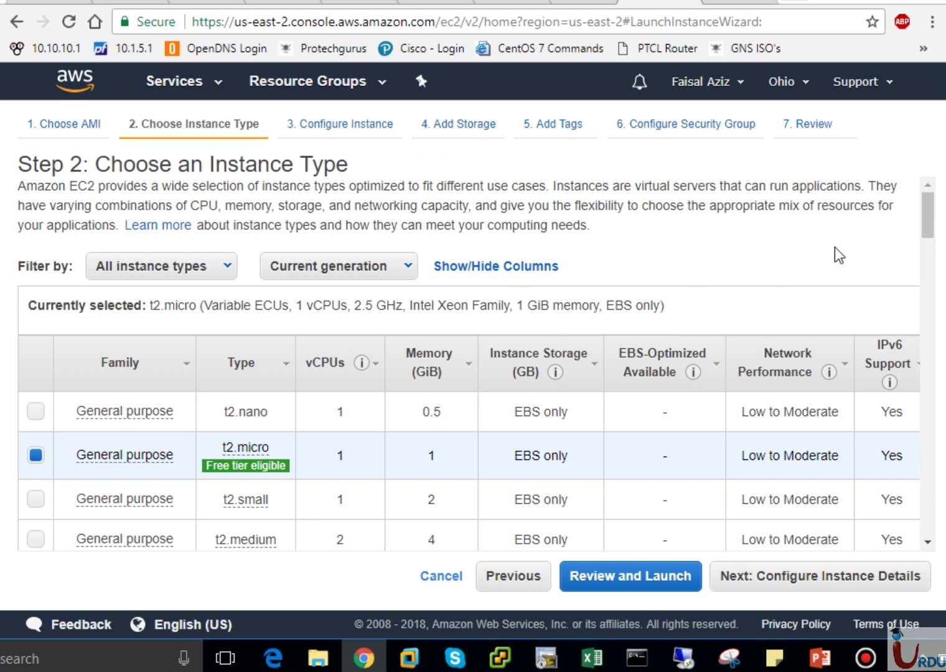
left_click(819, 585)
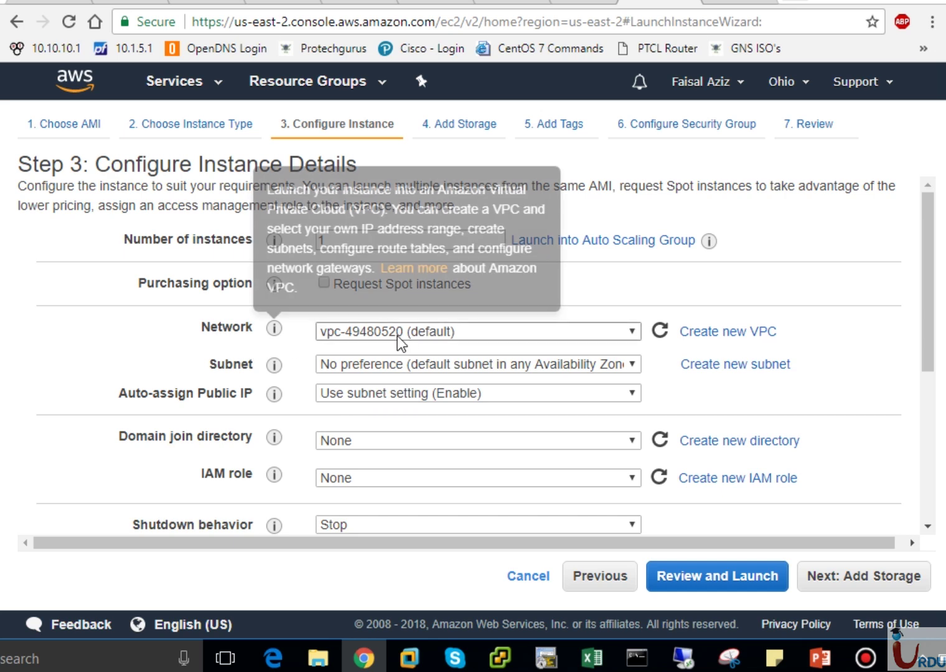
Step: Set the instance's network to UITA-VPC and subnet to Public-Subnet in us-east-2a, keeping Auto-assign Public IP at Use subnet setting (Enable)
left_click(523, 331)
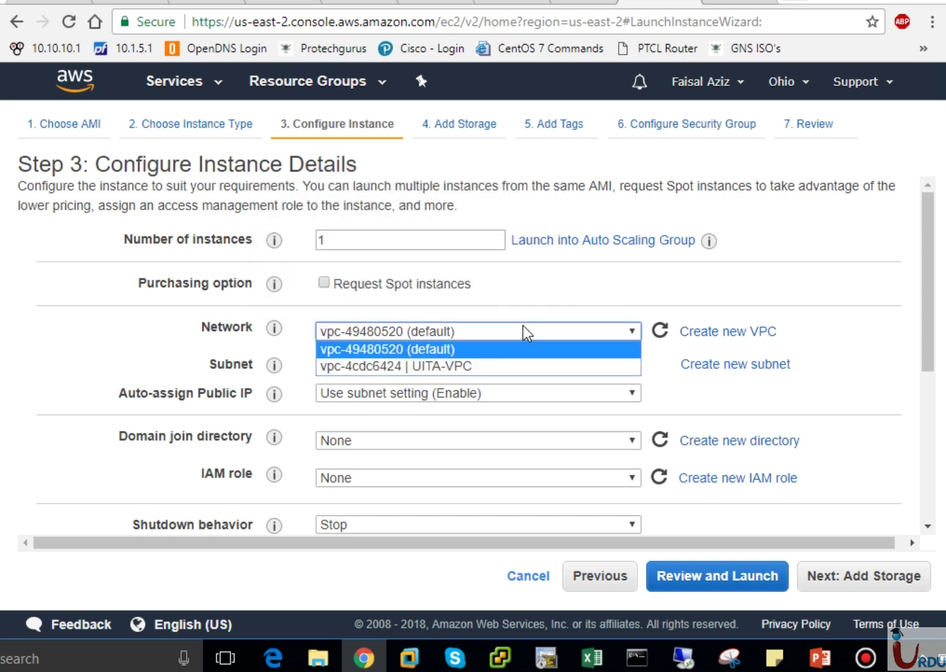
left_click(431, 367)
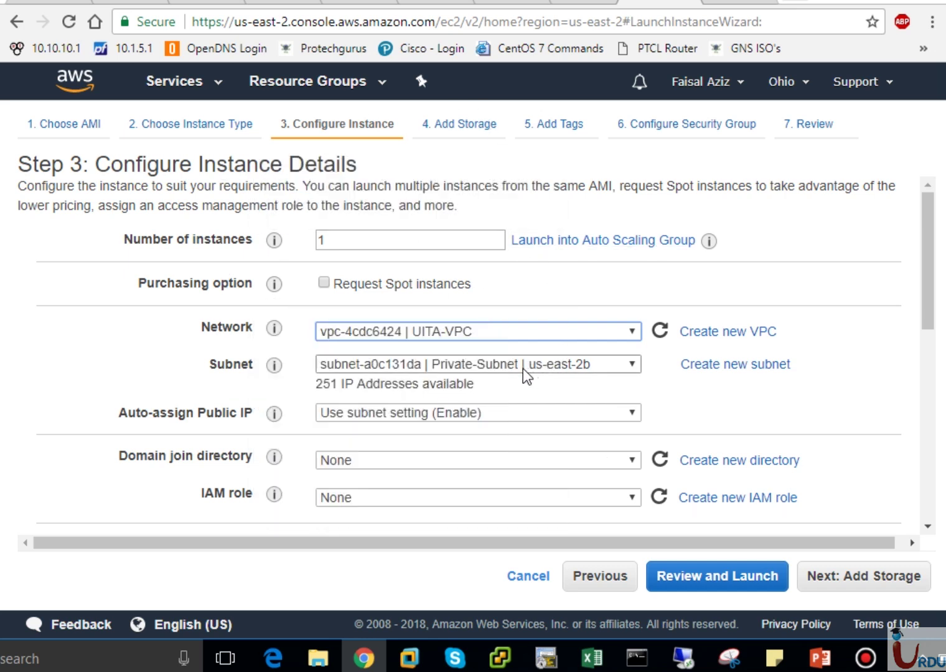
left_click(495, 364)
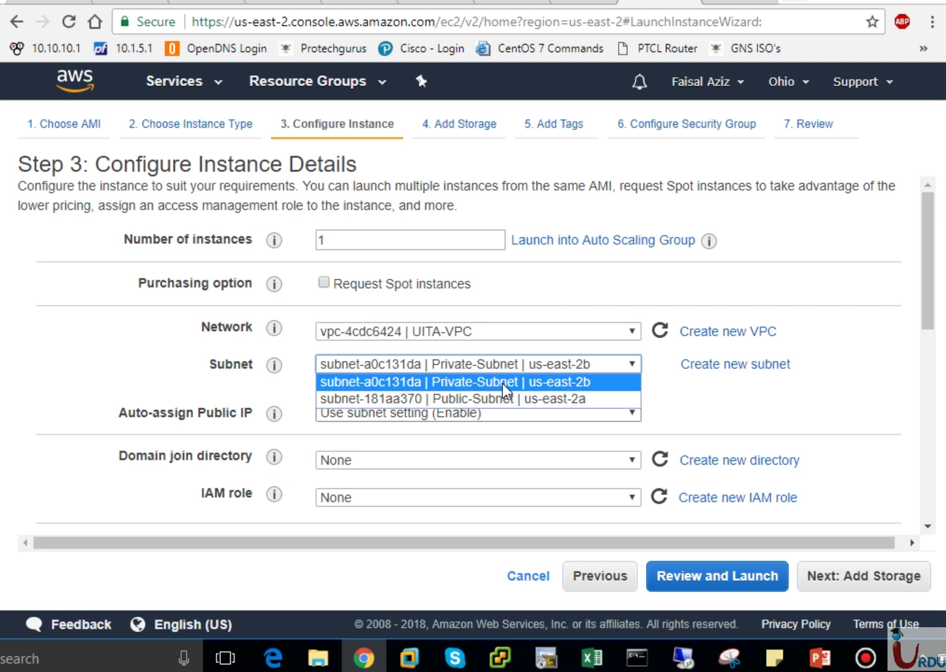
key("Down")
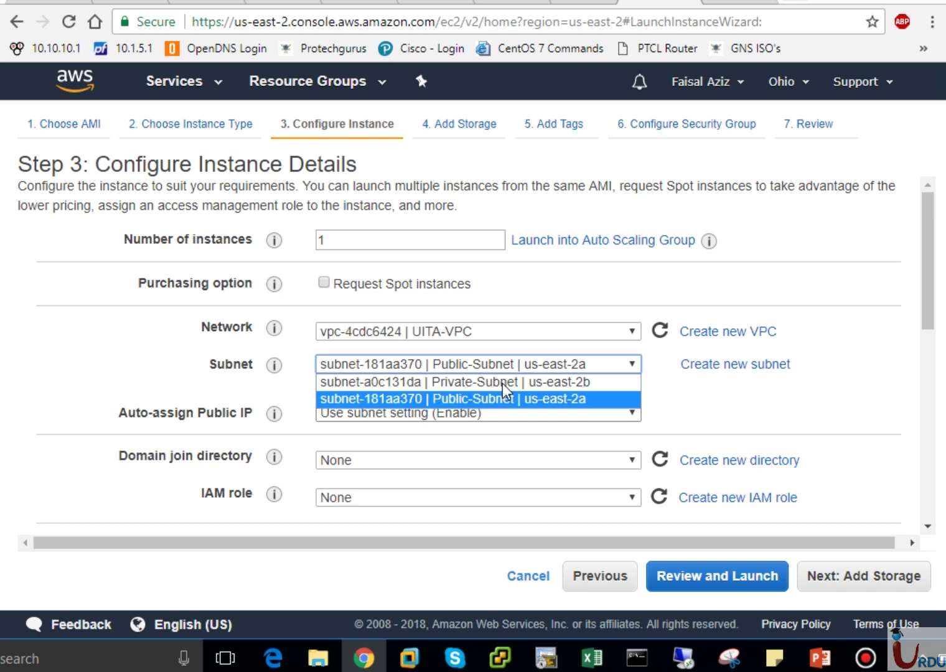
left_click(587, 399)
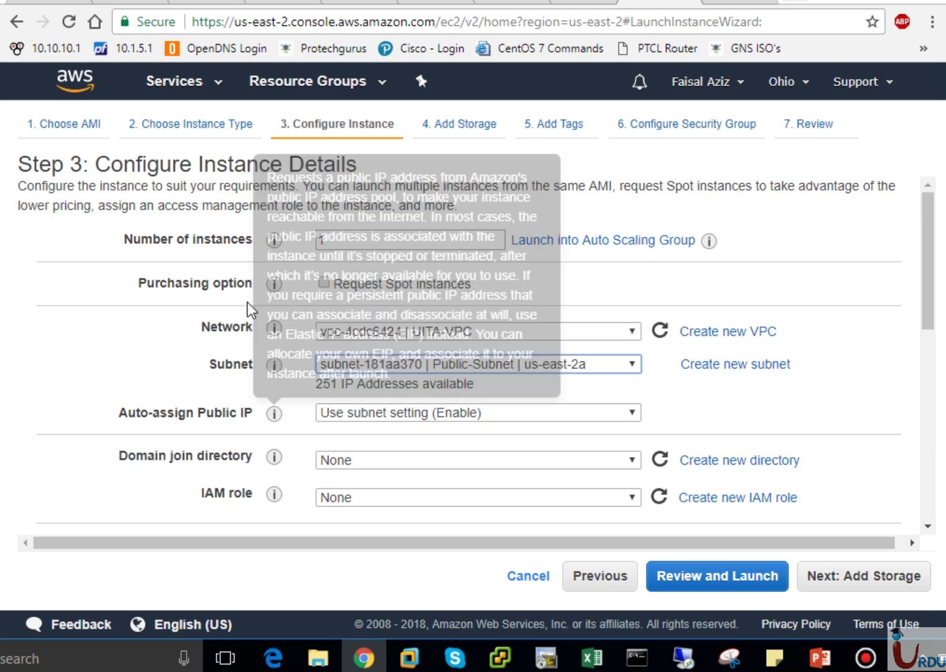
left_click(360, 411)
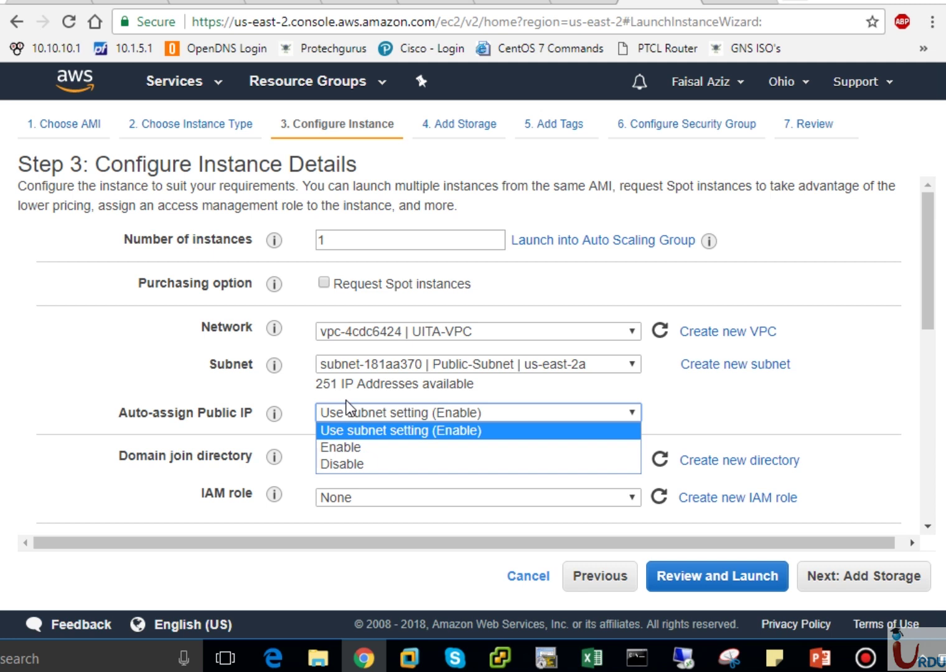
left_click(410, 416)
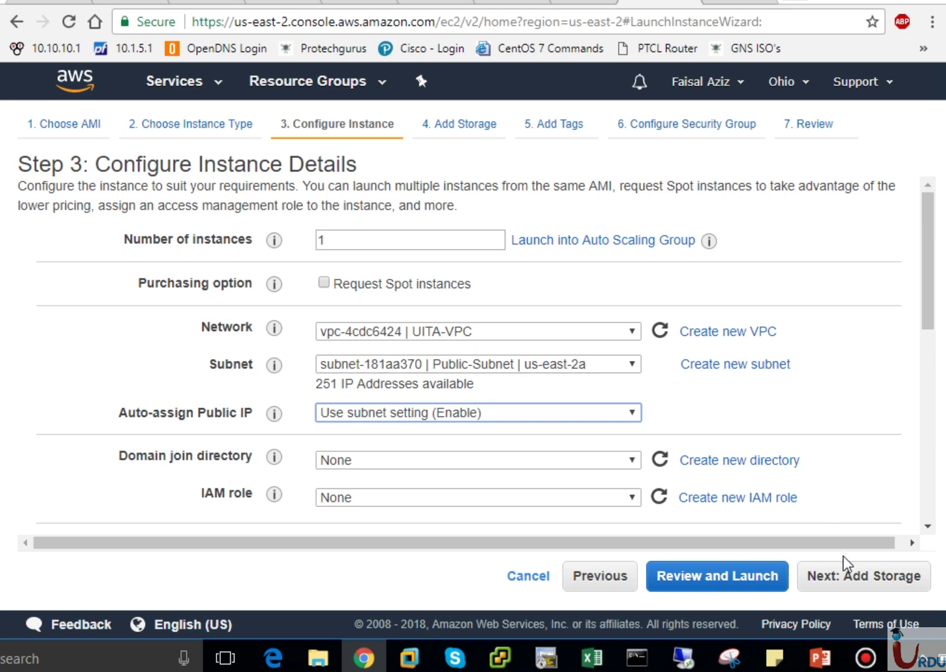
Step: Accept the default storage, add a Name tag with the value Public-EC2, and continue to the security group configuration
left_click(854, 582)
left_click(856, 581)
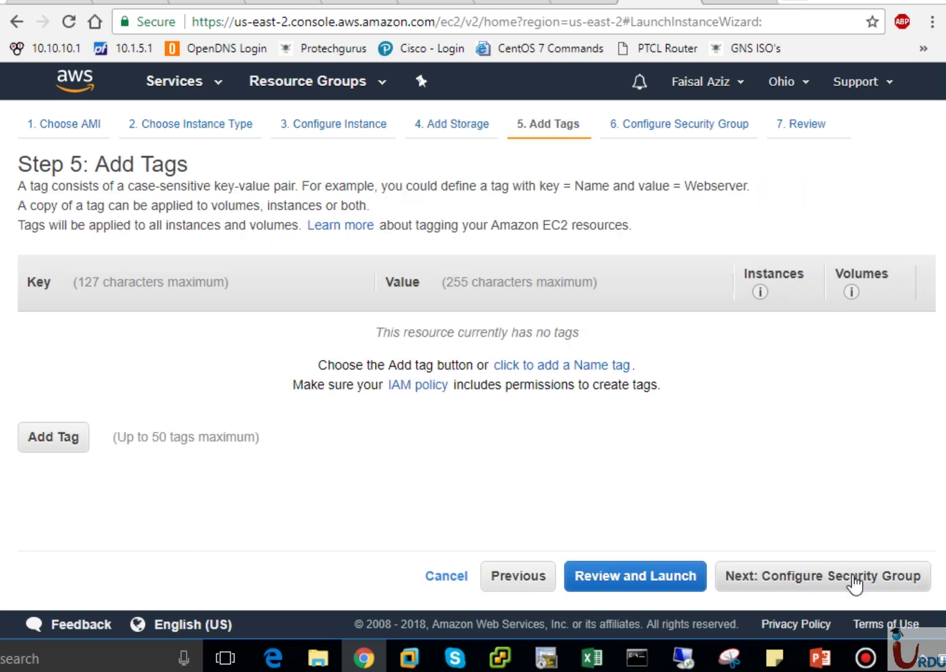
left_click(64, 440)
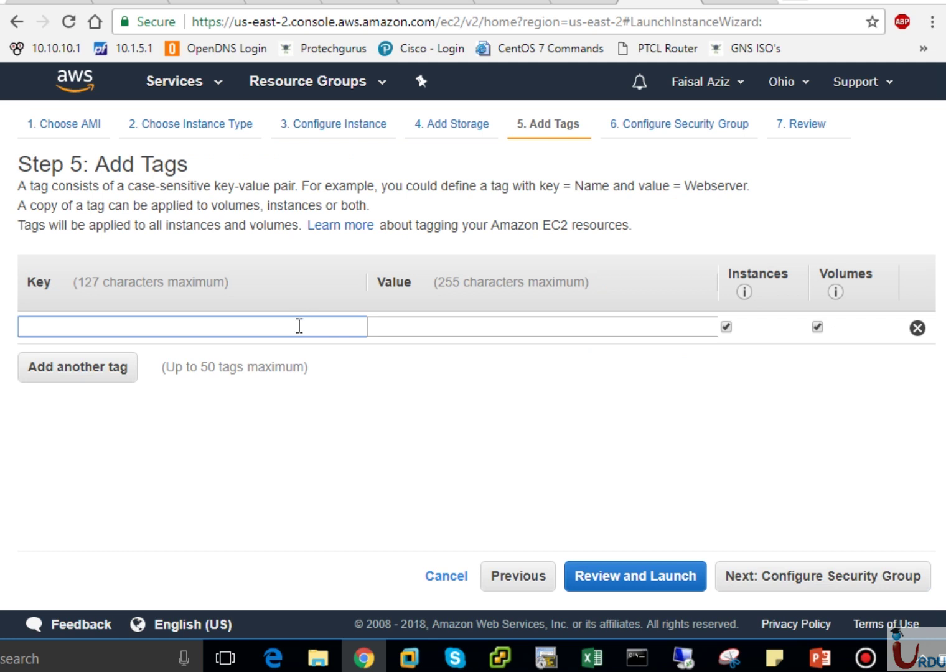
type("NameP")
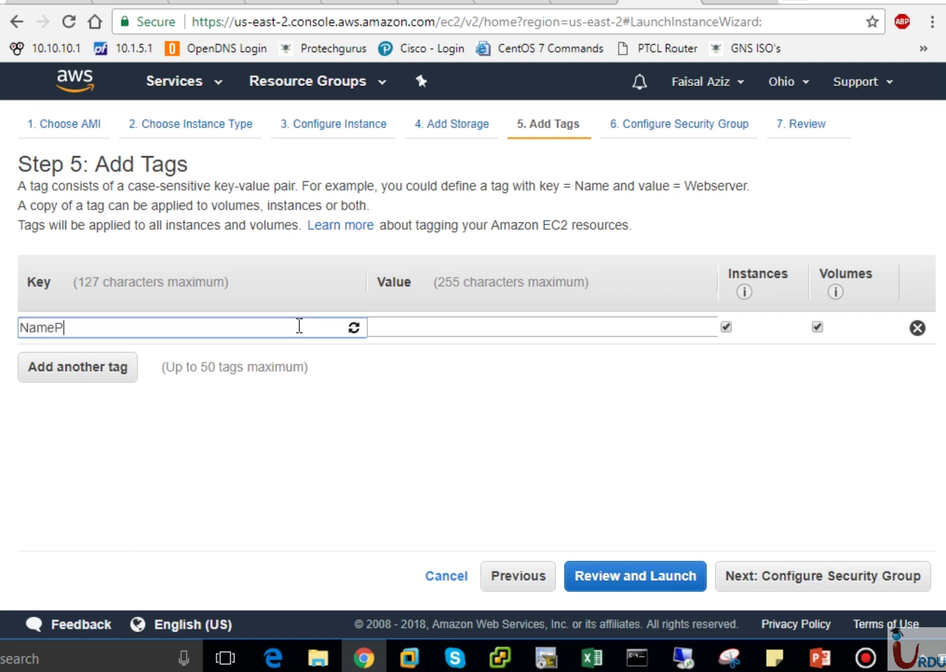
key("Tab")
type("Public")
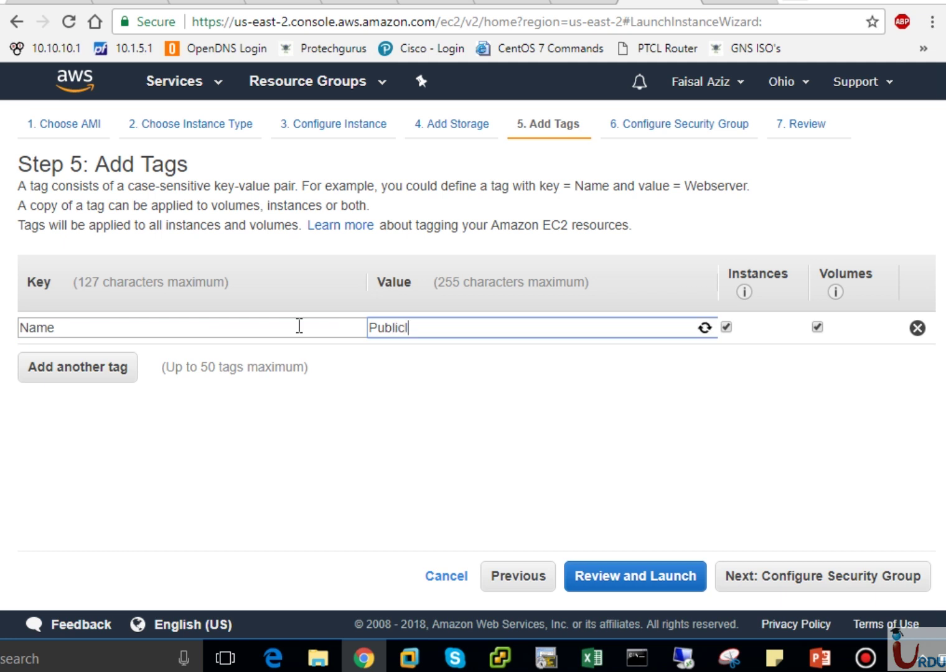
type("E")
type("C2")
type("-")
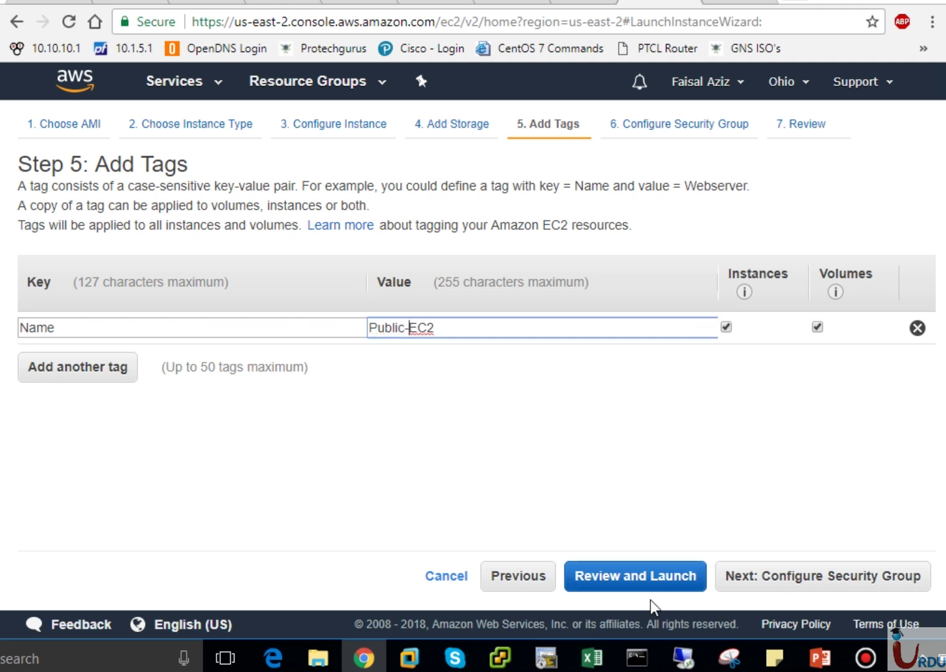
left_click(773, 579)
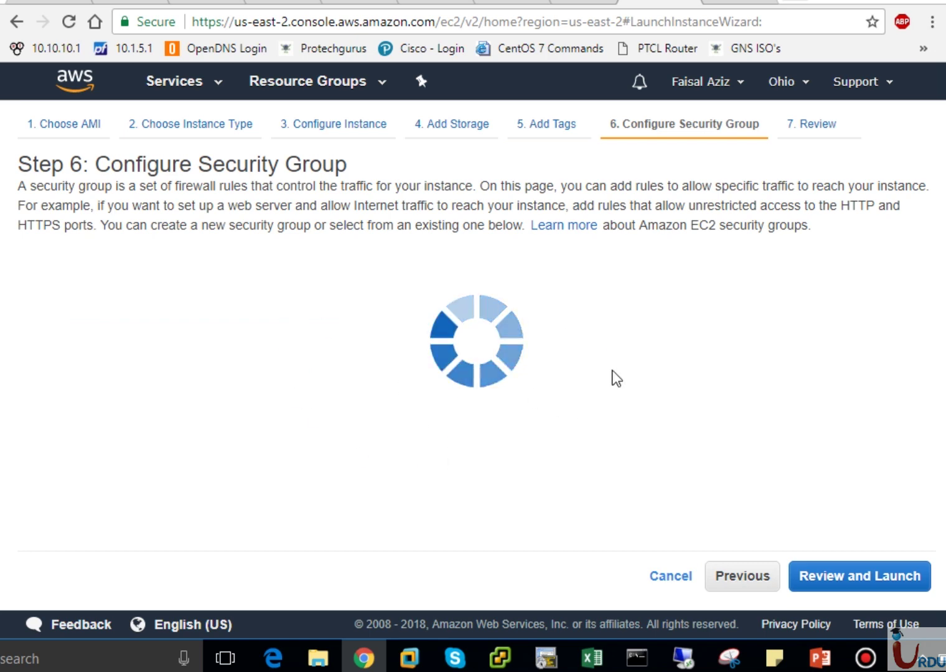
Step: Create a new security group named RDP for the instance, keeping the TCP 3389 rule, and continue to the launch review
left_click(346, 283)
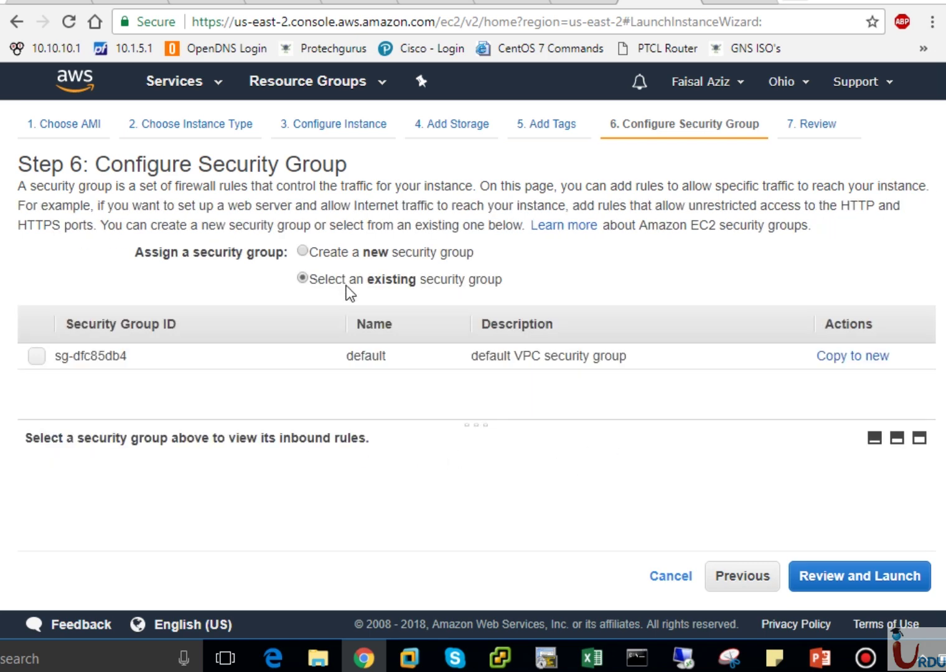
left_click(349, 254)
left_click(441, 311)
key("ctrl+a")
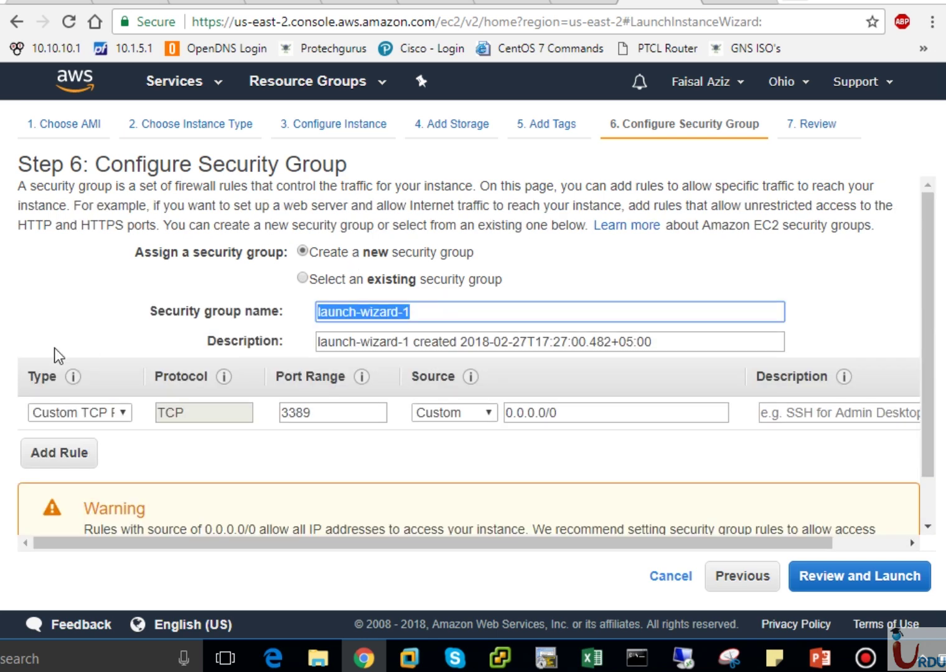
type("RDP")
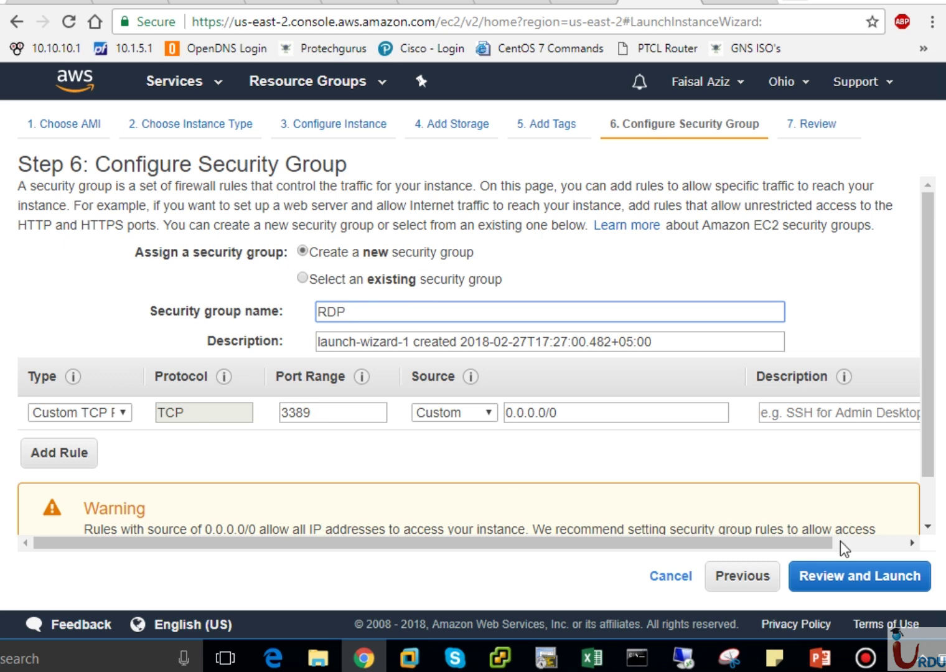
left_click(847, 575)
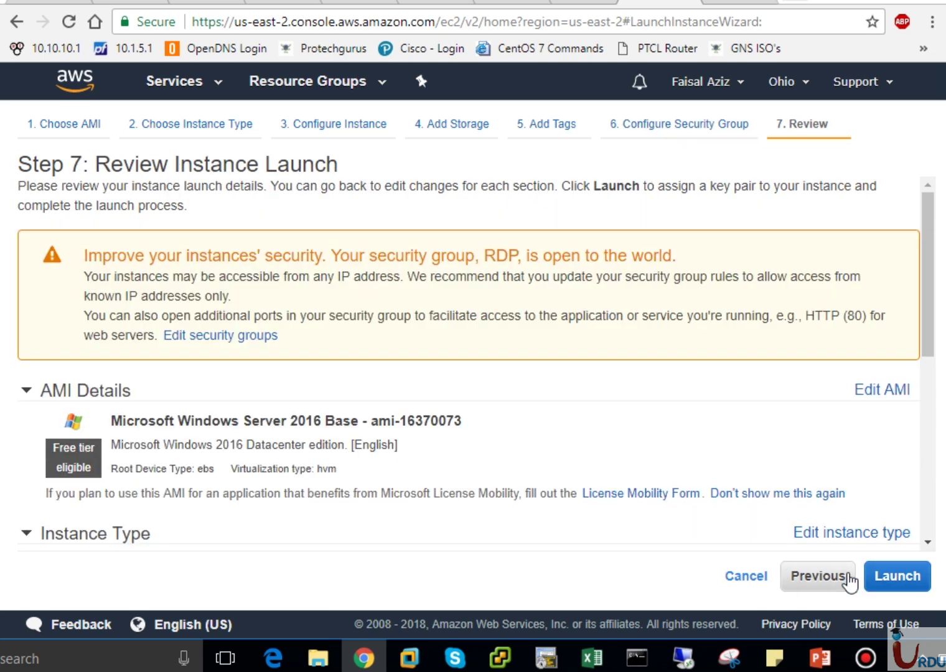
Step: Launch the instance with the existing UITARDPKey key pair, acknowledging access to its private key file
left_click(896, 578)
left_click(264, 416)
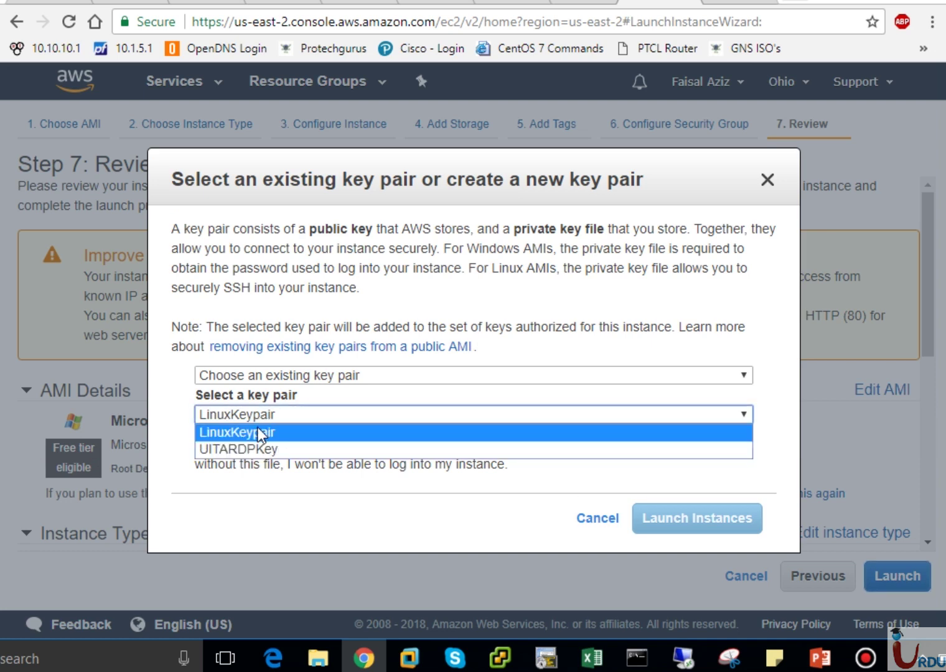
left_click(248, 445)
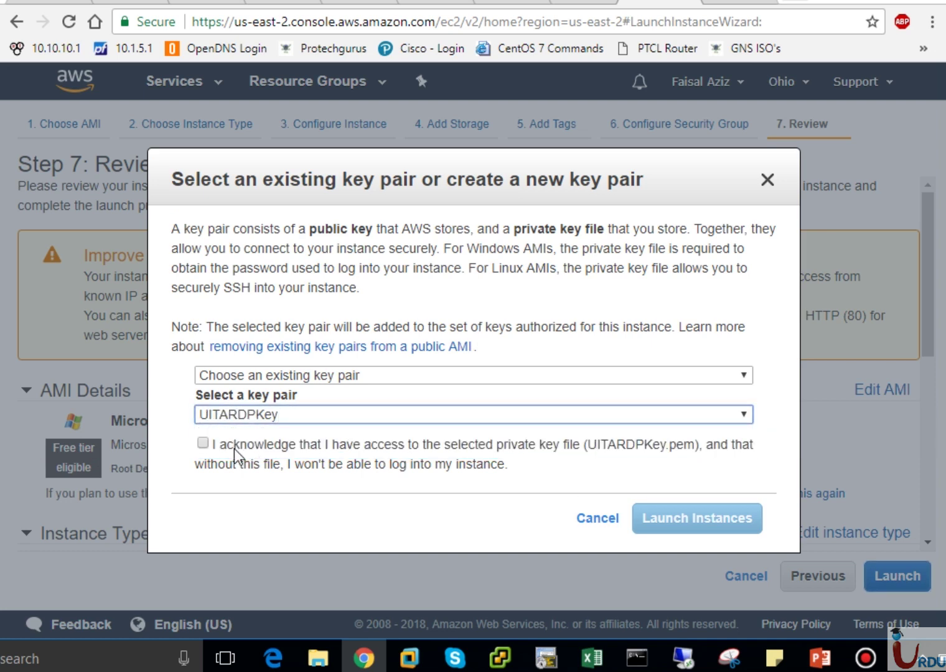
left_click(202, 445)
left_click(706, 521)
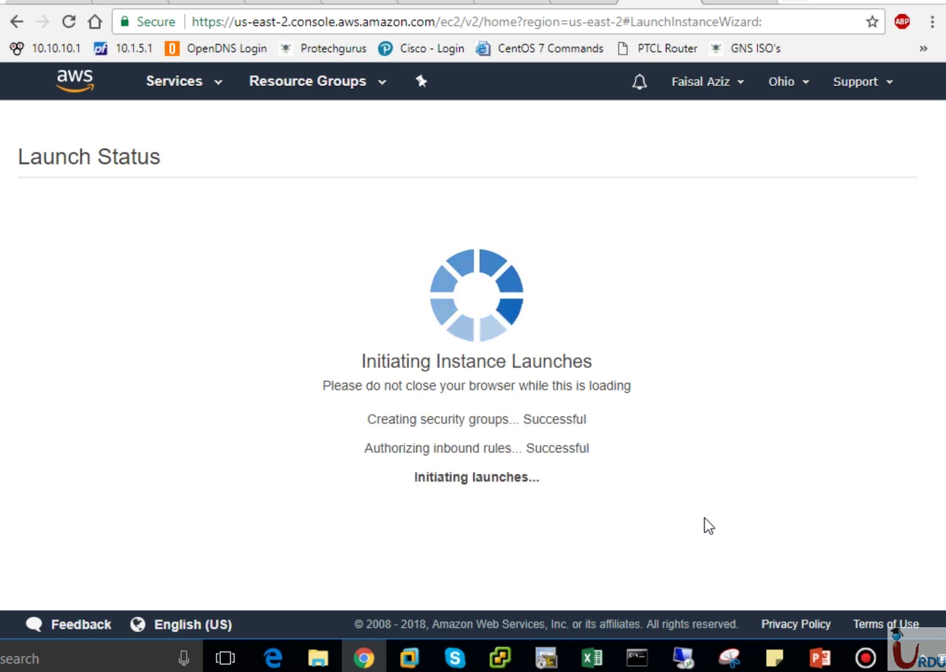
Step: Open the instances list and examine the IPv4 public IP in the Public-EC2 instance's description
scroll(930, 545, "down", 5)
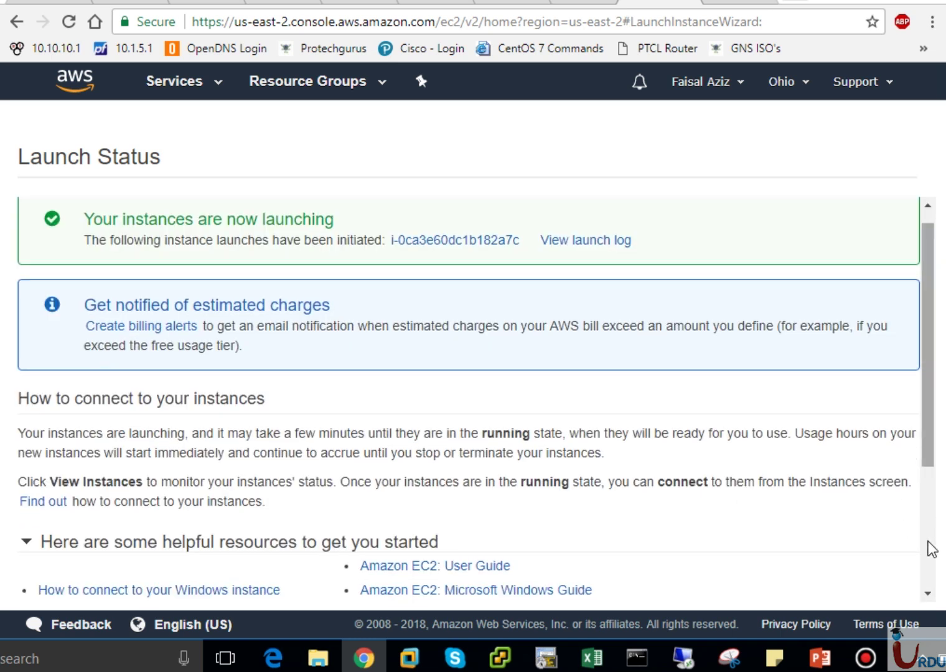
left_click(894, 582)
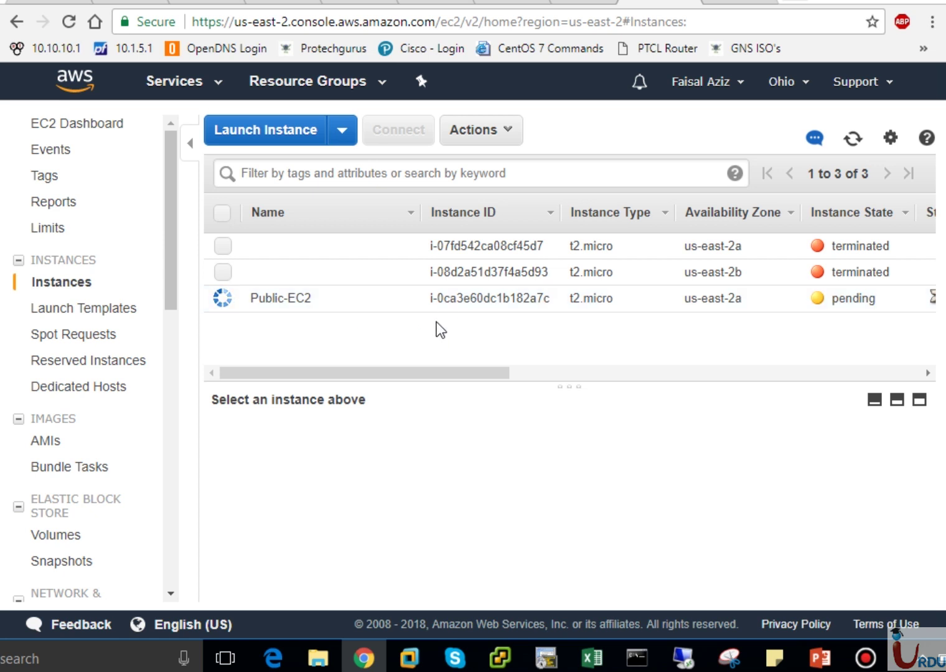
left_click(459, 297)
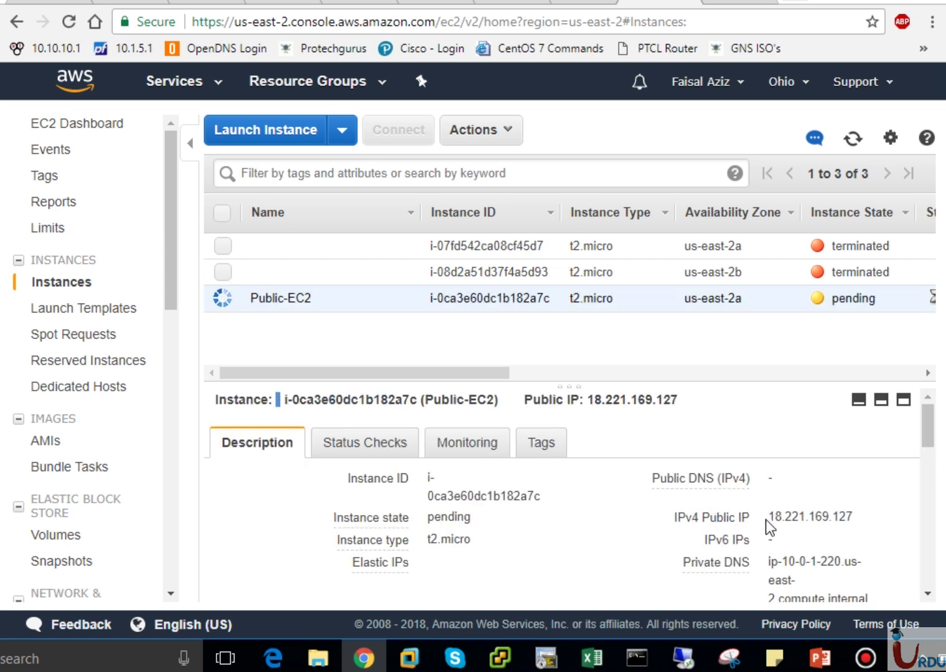
left_click_drag(850, 516, 775, 518)
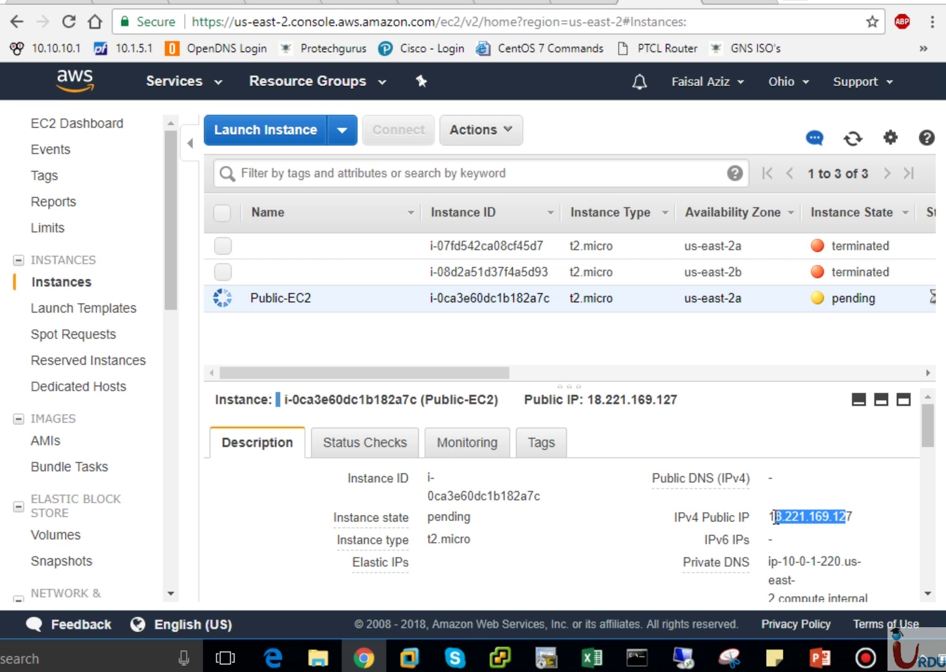
left_click(777, 520)
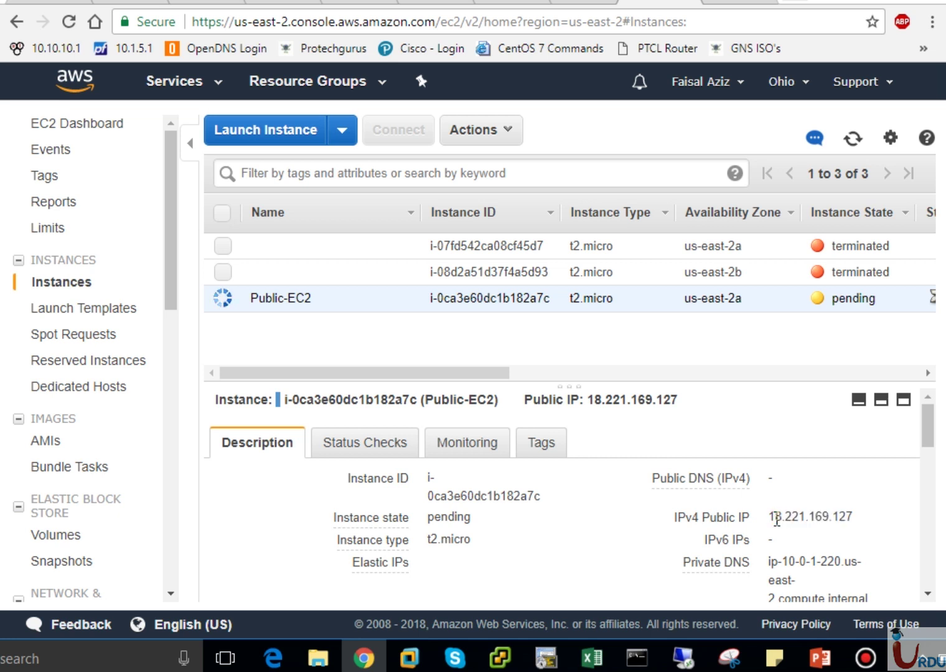
left_click_drag(853, 521, 771, 520)
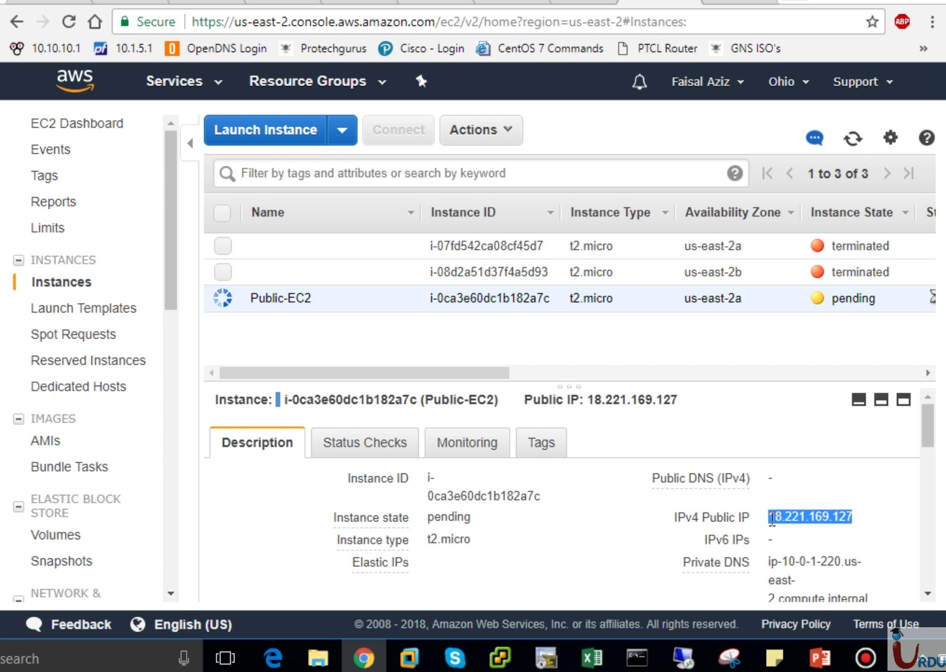
left_click(771, 520)
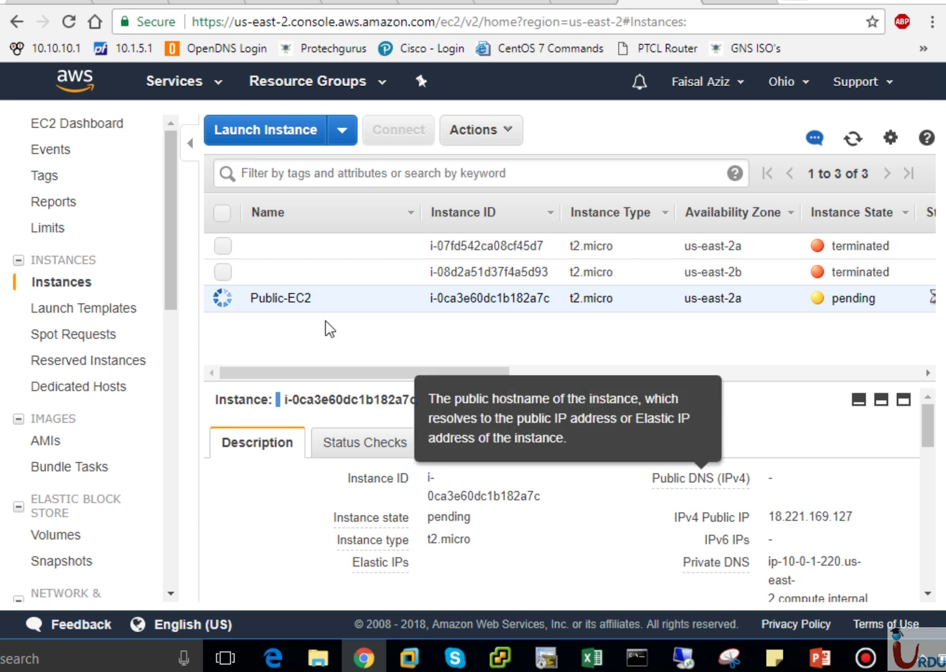
Step: Start launching another instance from the Microsoft Windows Server 2016 Base image, accepting the t2.micro instance type
left_click(255, 131)
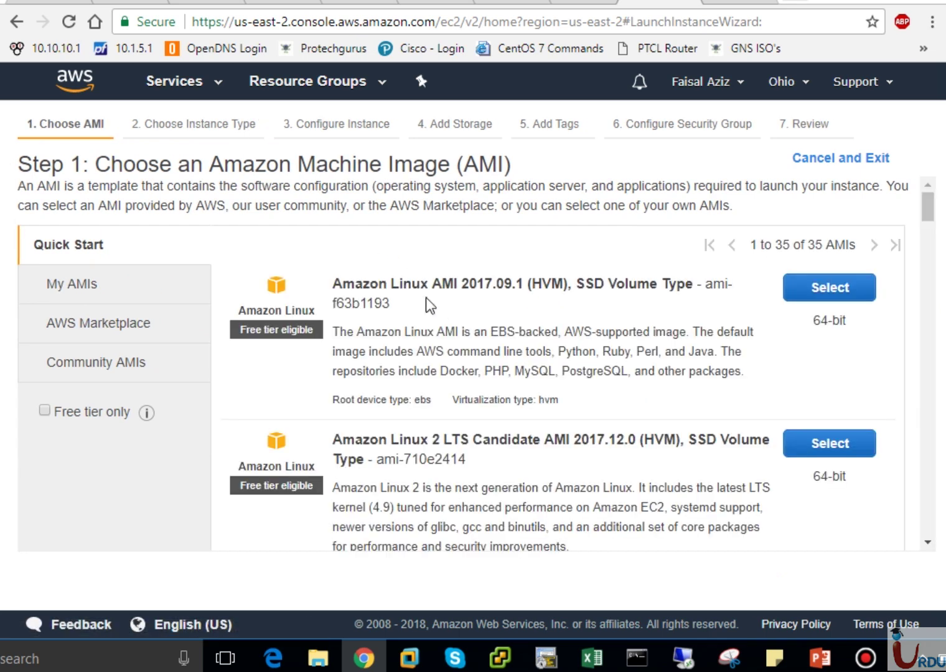
left_click_drag(924, 208, 936, 262)
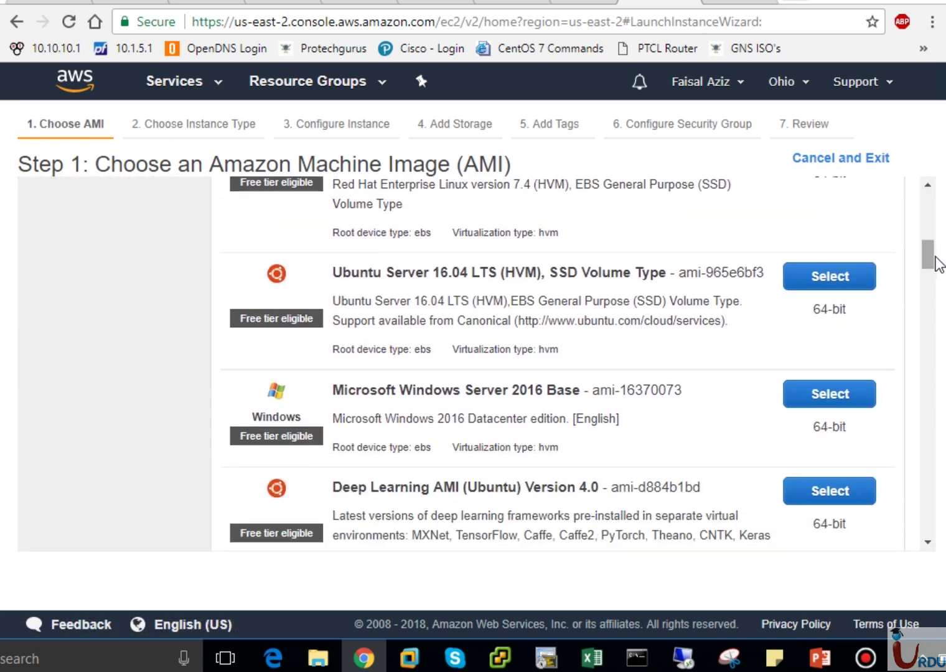
left_click(825, 395)
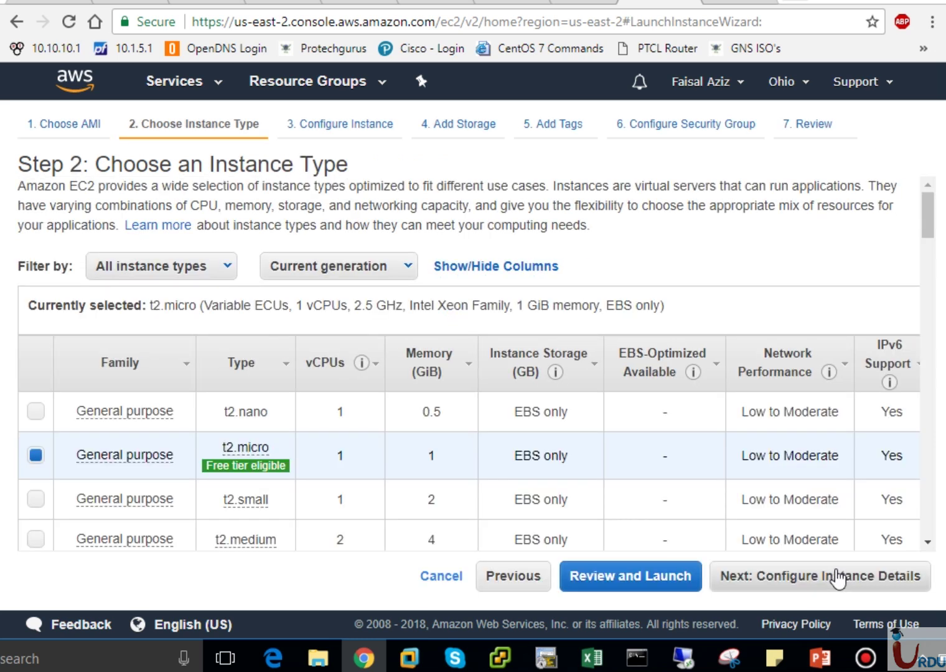
left_click(838, 577)
Step: Set the instance's network to UITA-VPC and subnet to Private-Subnet in us-east-2b, keeping Auto-assign Public IP at Use subnet setting (Enable)
left_click(381, 332)
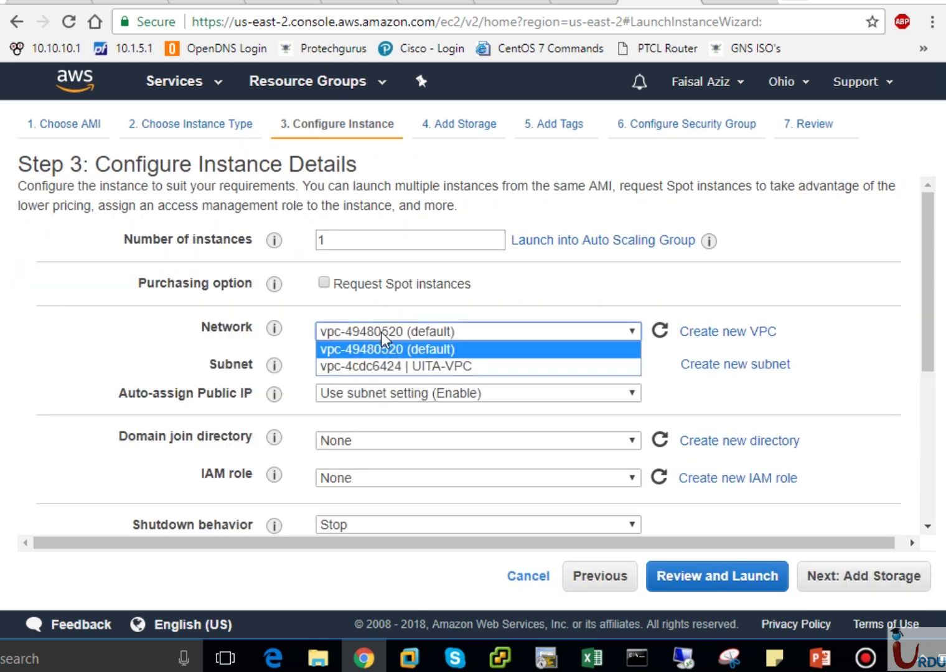
left_click(388, 362)
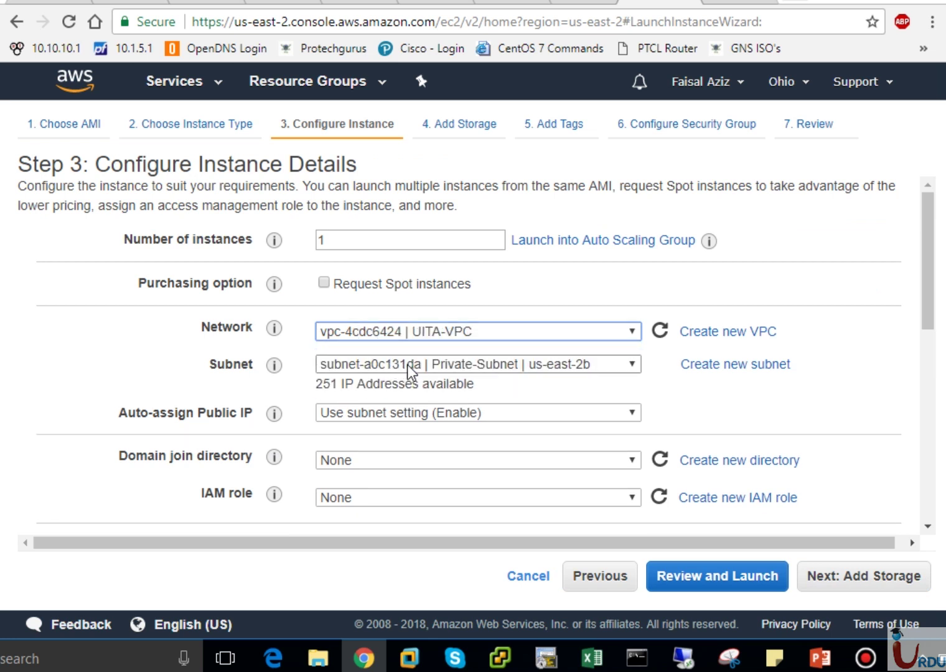
left_click(407, 365)
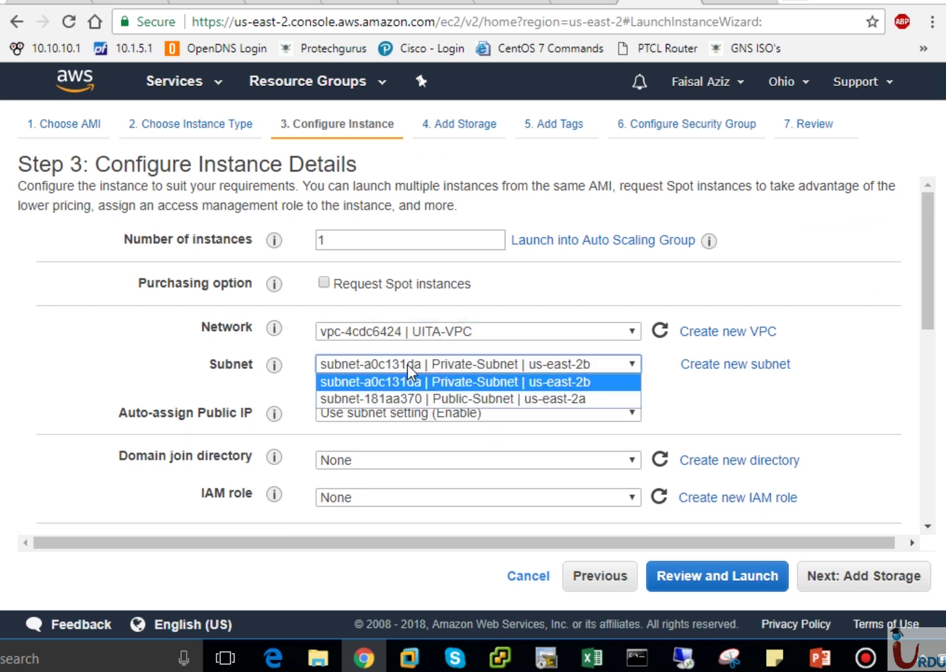
left_click(460, 381)
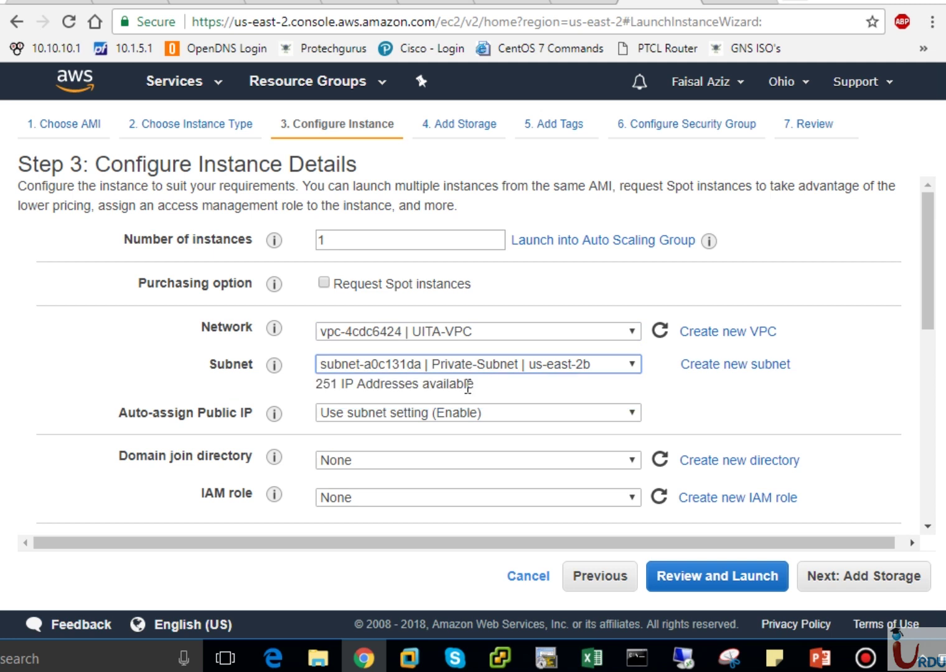
left_click(453, 408)
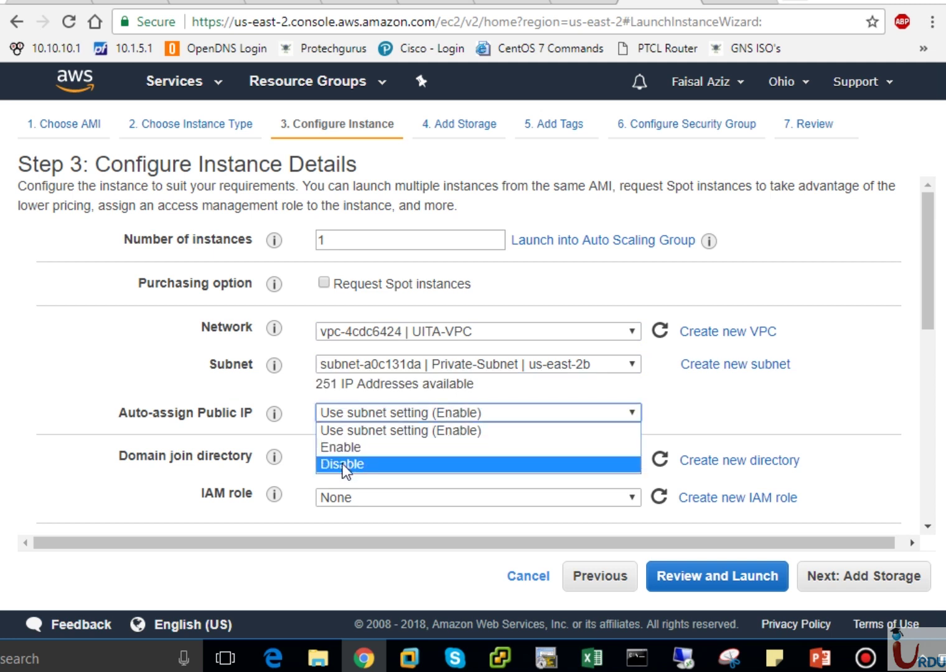
left_click(395, 408)
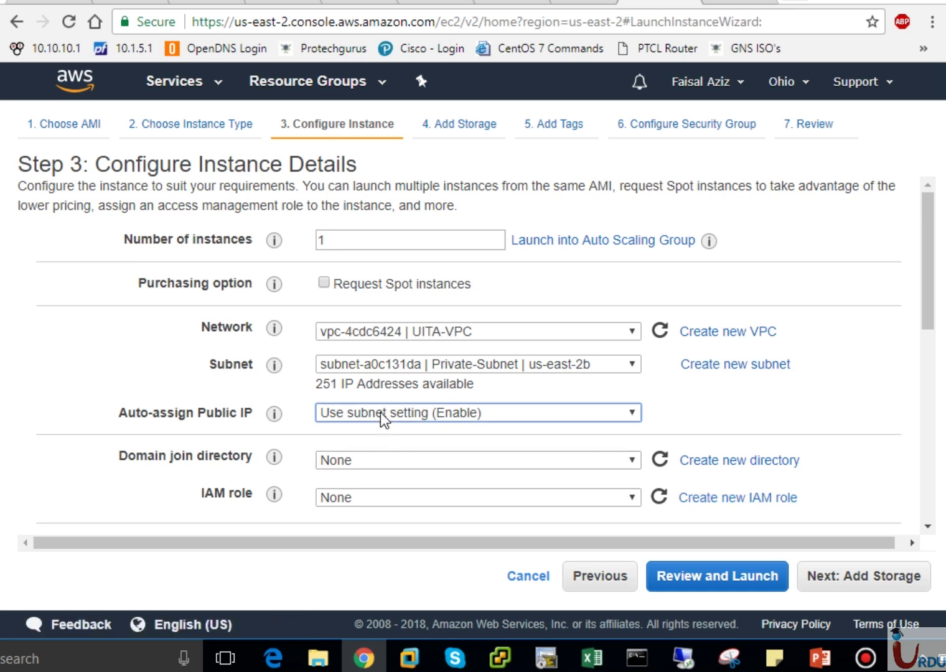
Step: Accept the default storage, add a Name tag identifying the instance as the private EC2, and continue to the security group configuration
left_click(860, 578)
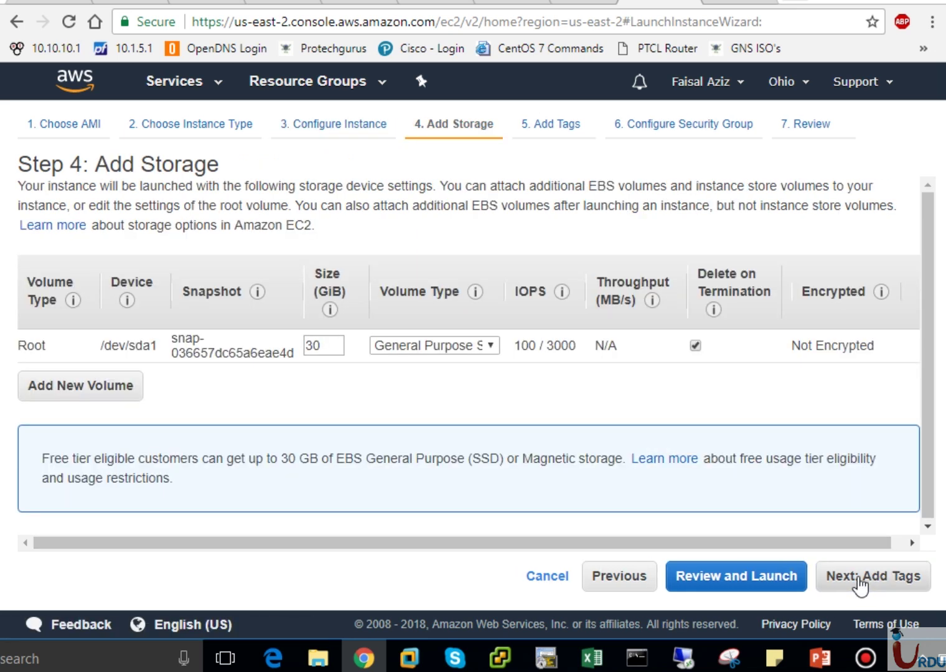
left_click(861, 579)
left_click(73, 447)
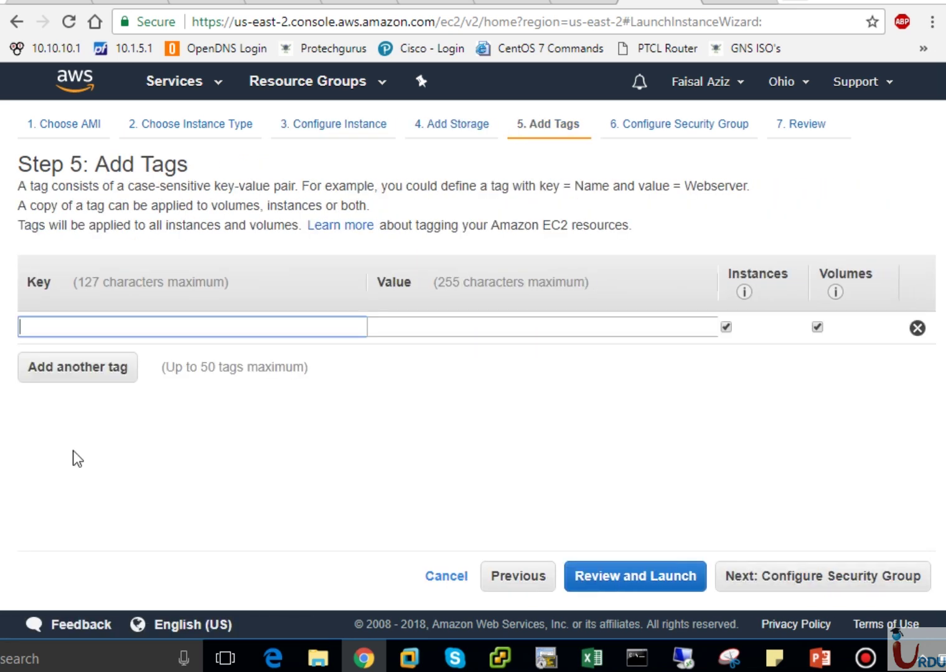
type("Name")
key("Tab")
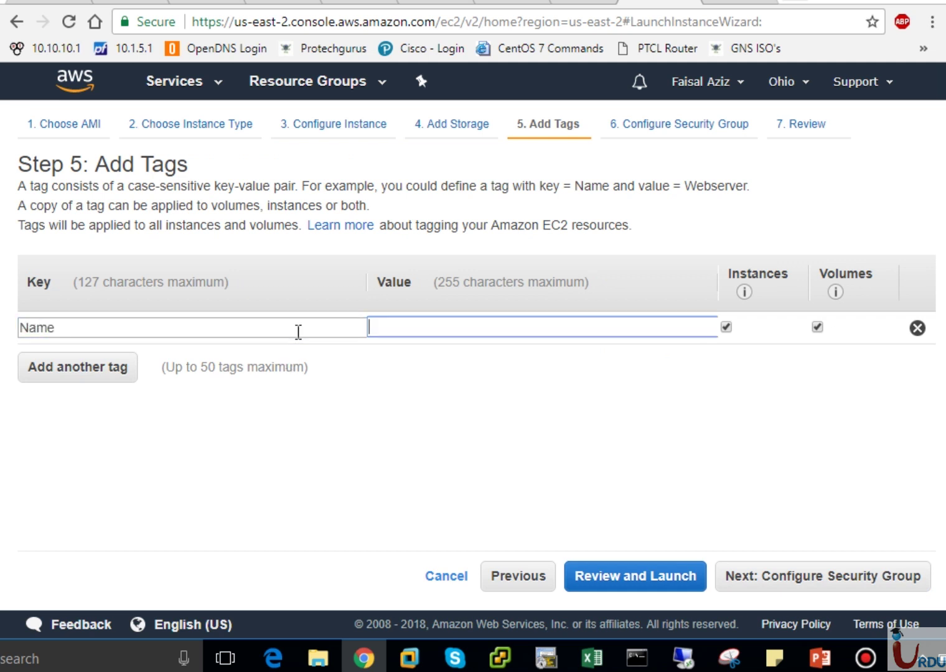
type("Pri")
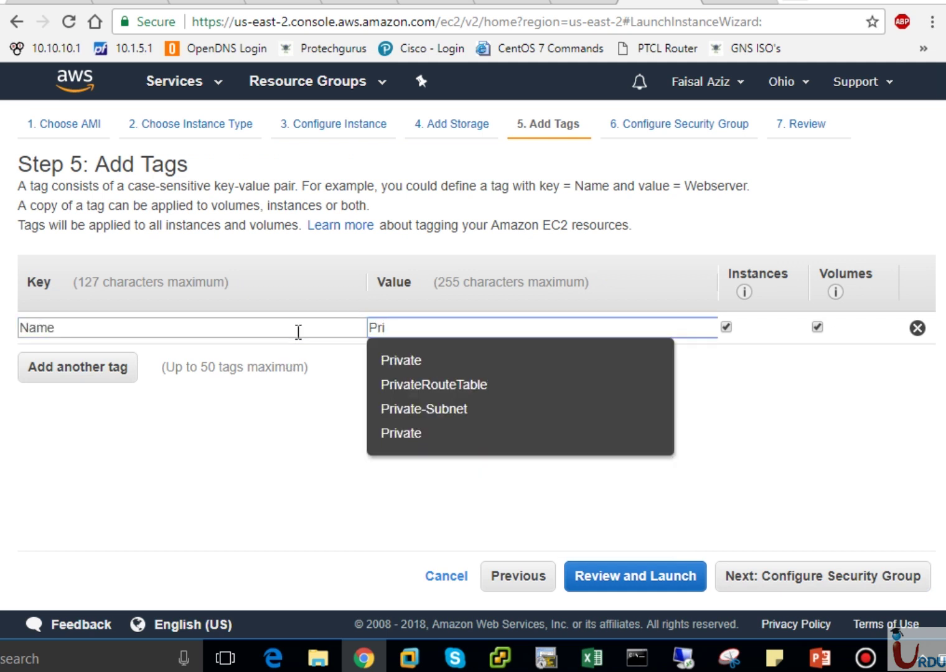
type("ca")
key("BackSpace")
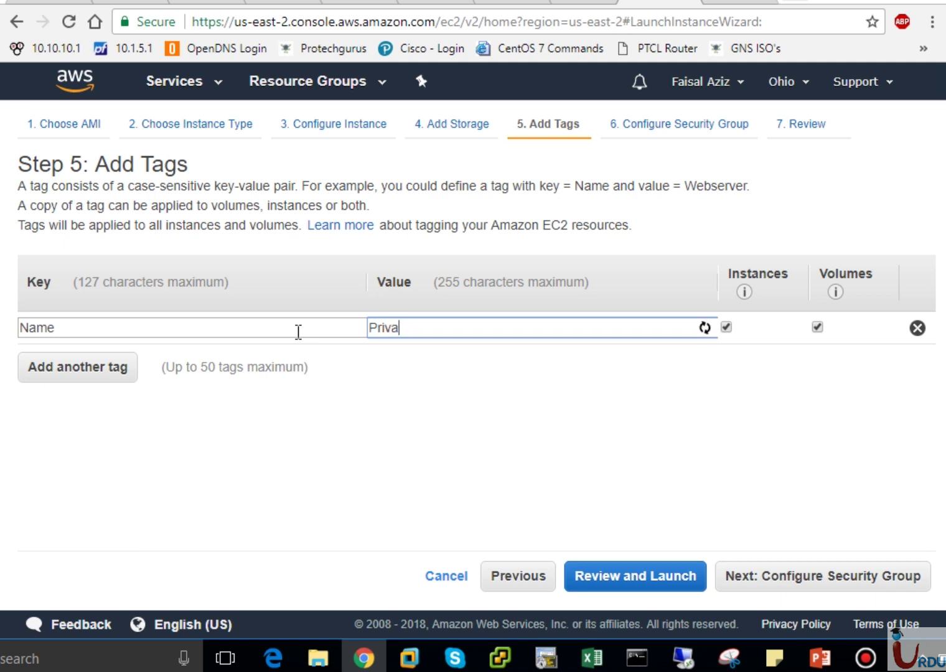
type("EC2")
left_click(849, 576)
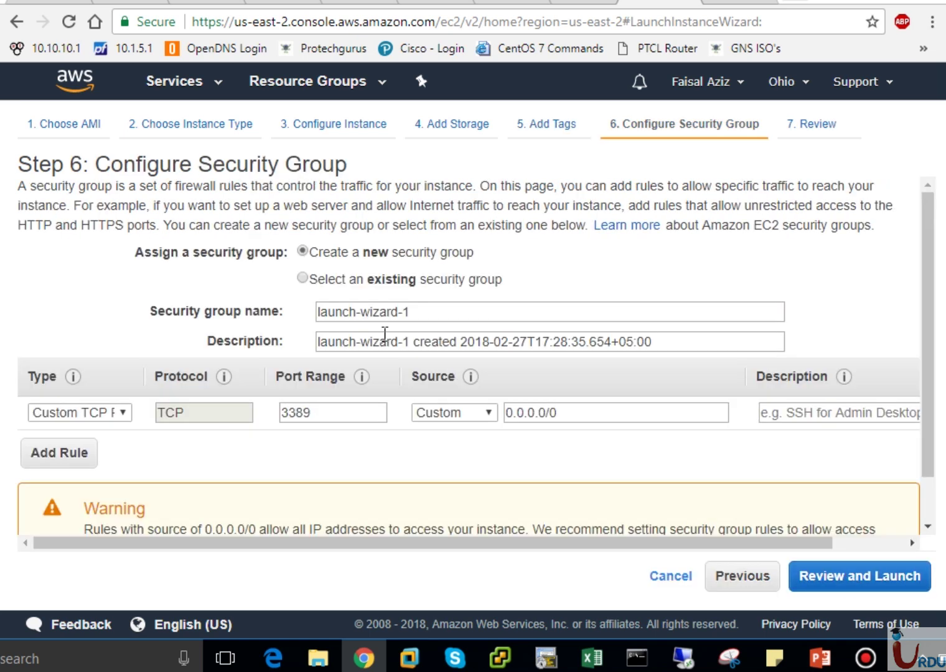
Step: Assign the existing RDP security group to the instance and continue to the launch review
left_click(352, 279)
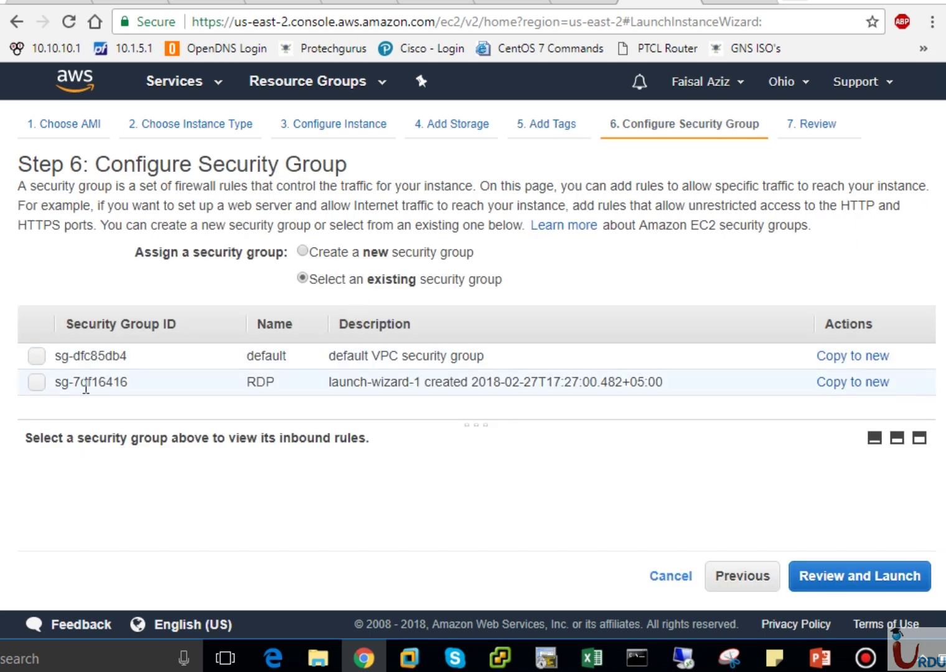
left_click(38, 382)
left_click(810, 577)
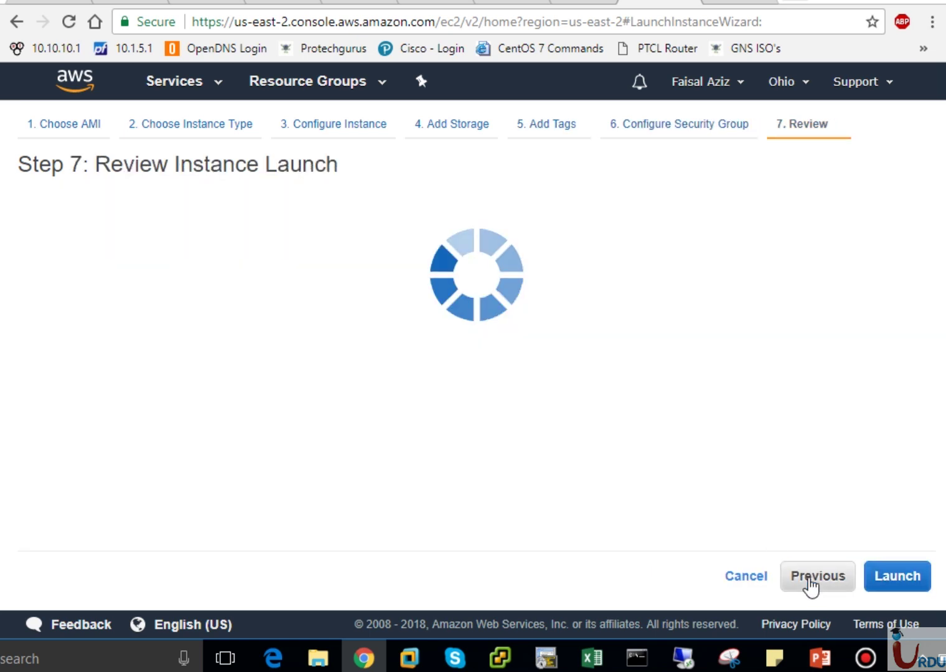
Step: Launch the private instance with the existing UITARDPKey key pair, acknowledging private key access, and go to the end of the launch status page
left_click(890, 577)
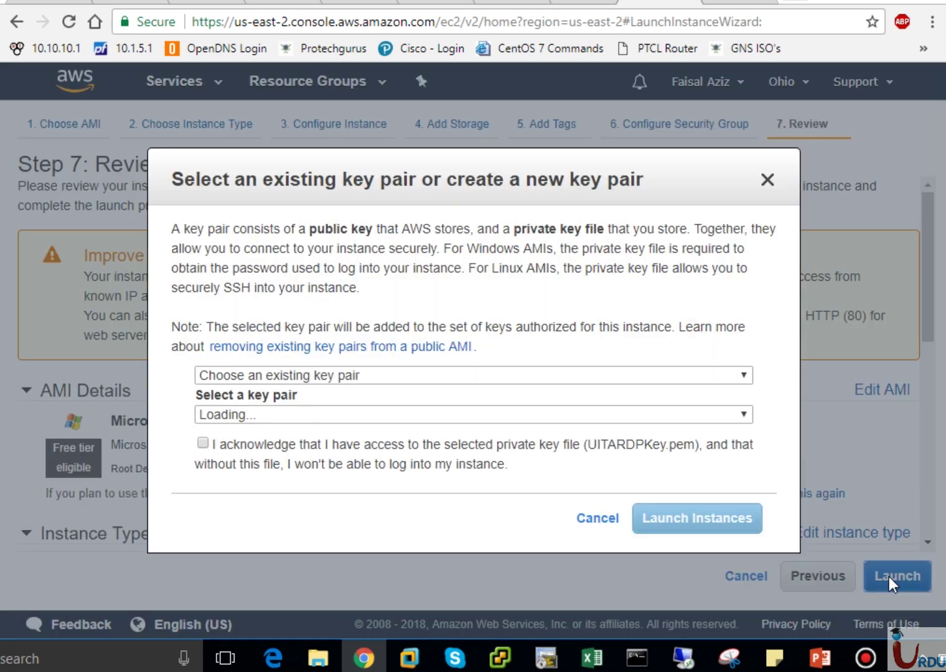
left_click(420, 415)
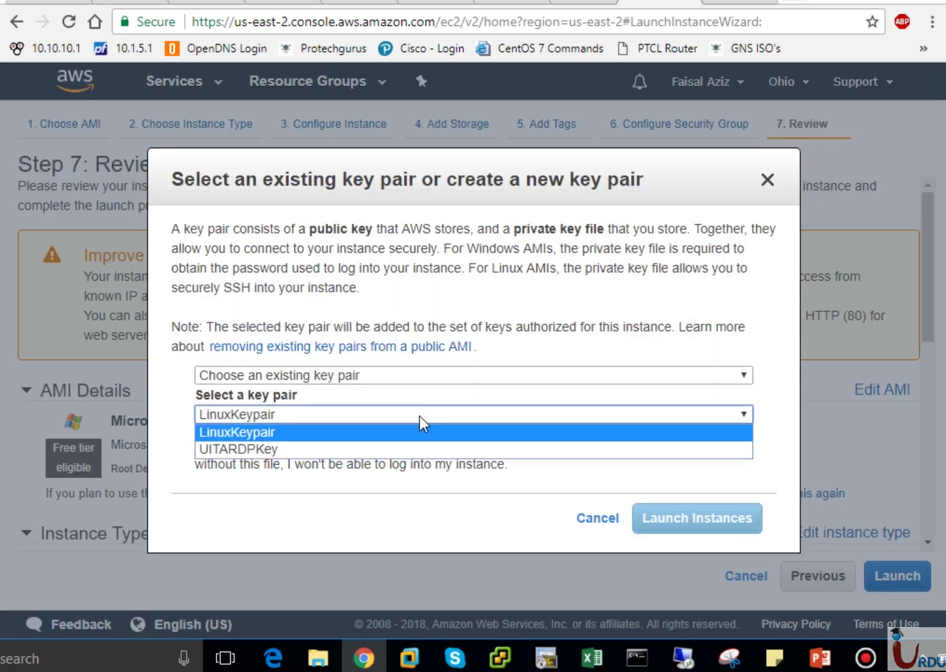
left_click(266, 446)
left_click(266, 445)
left_click(656, 518)
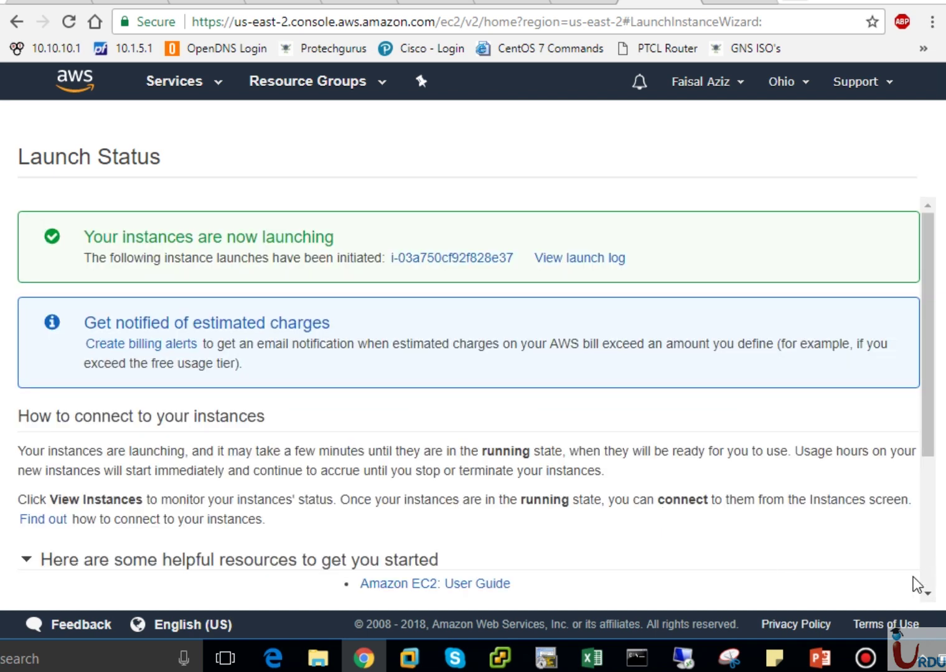
scroll(928, 585, "down", 4)
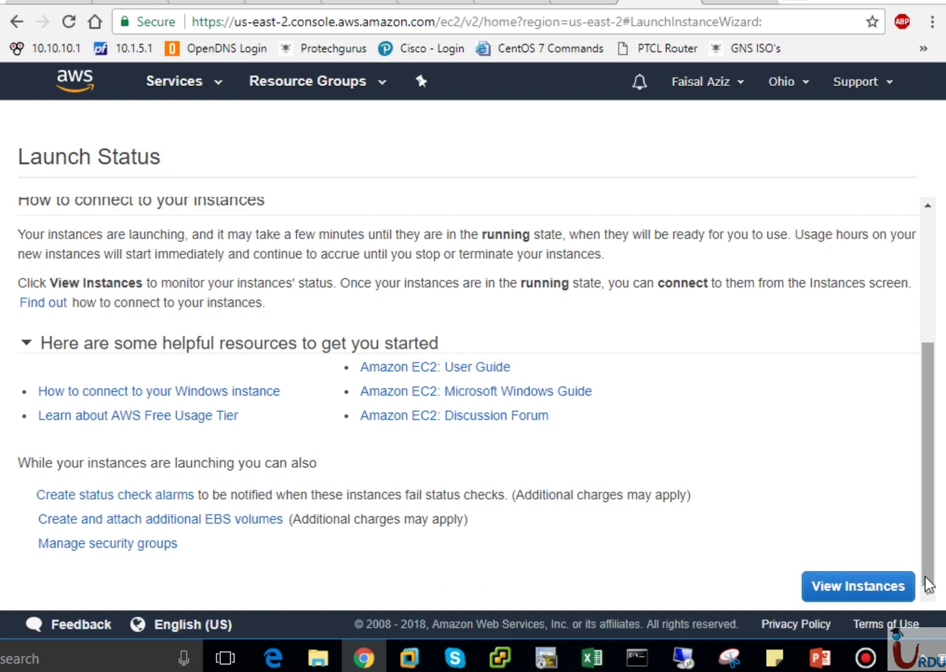
Step: View the instances list, select Private-EC2 and sort the instances by name in descending order
left_click(849, 598)
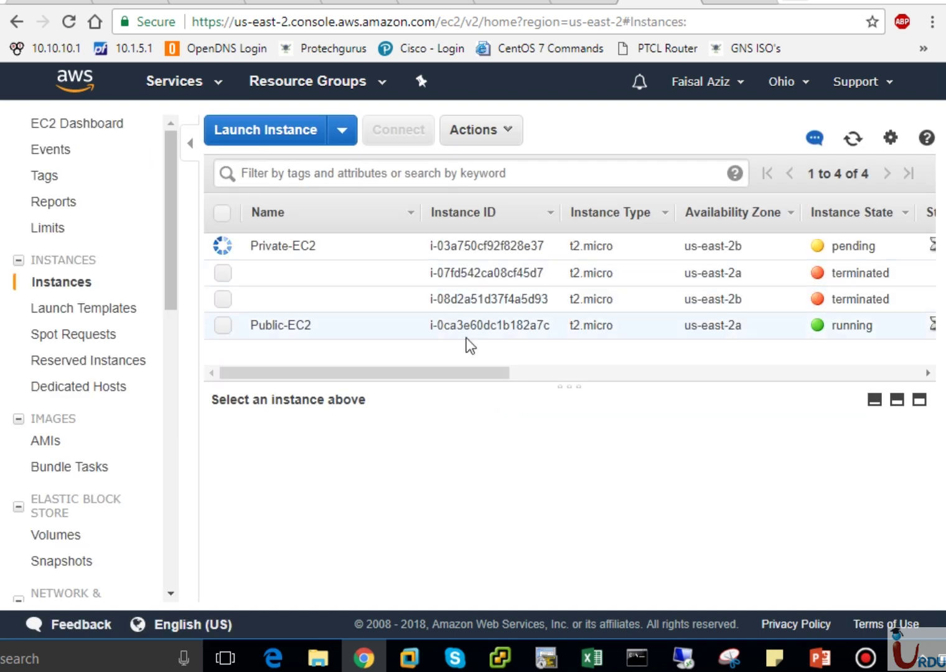
left_click_drag(491, 373, 440, 374)
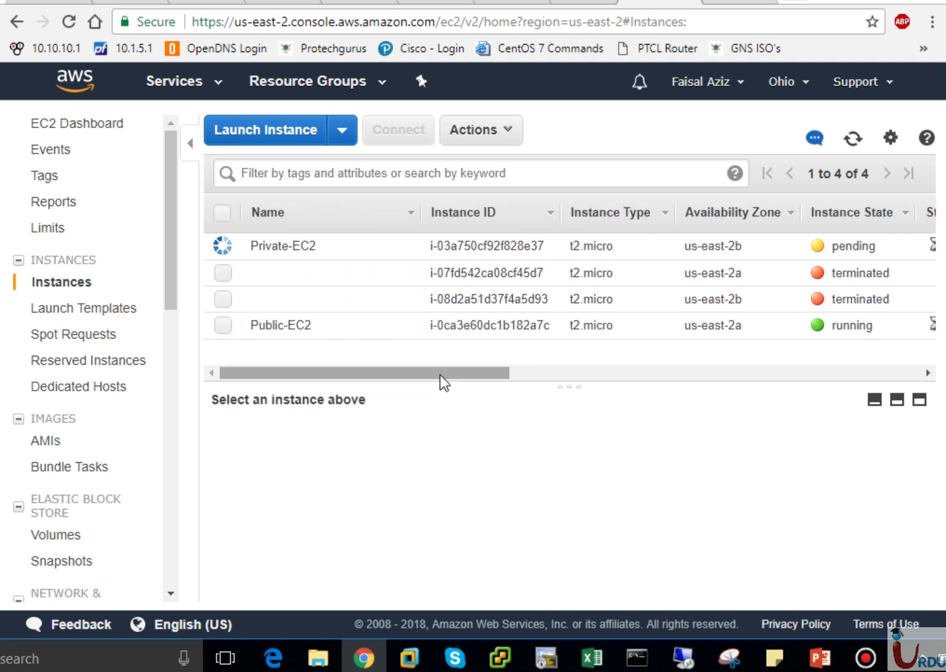
left_click(455, 245)
left_click(269, 219)
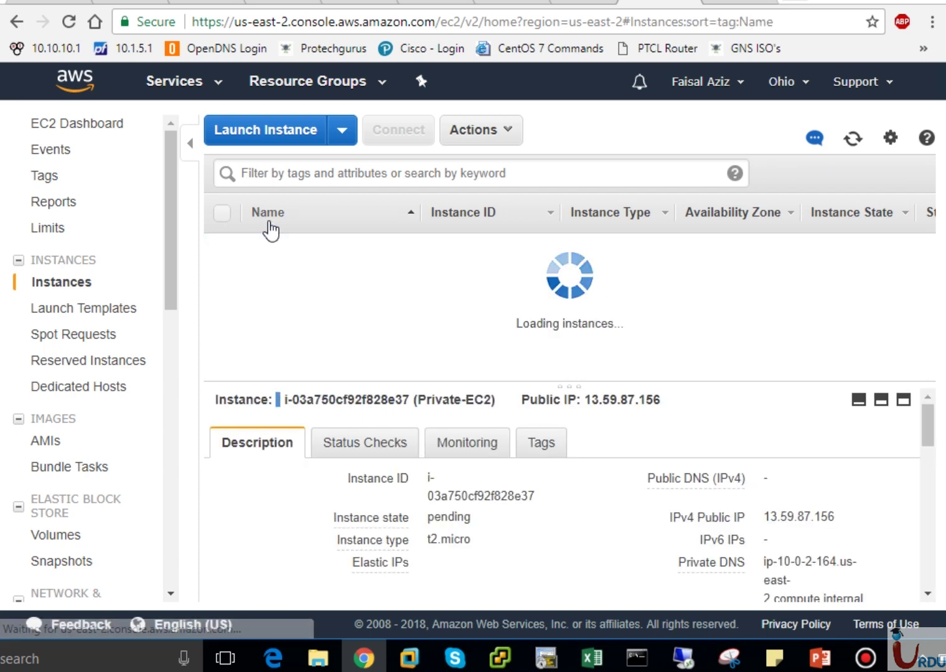
left_click(269, 222)
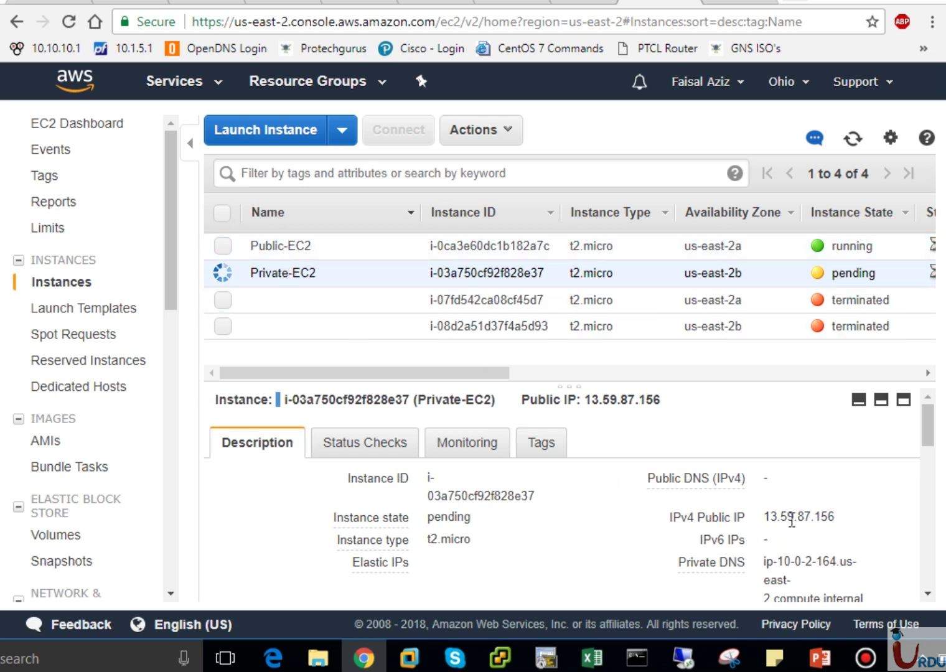
Step: Check Private-EC2's IPv4 public IP, consult the VPC subnet diagram in PowerPoint and return to the EC2 console in Chrome
left_click_drag(833, 518, 767, 510)
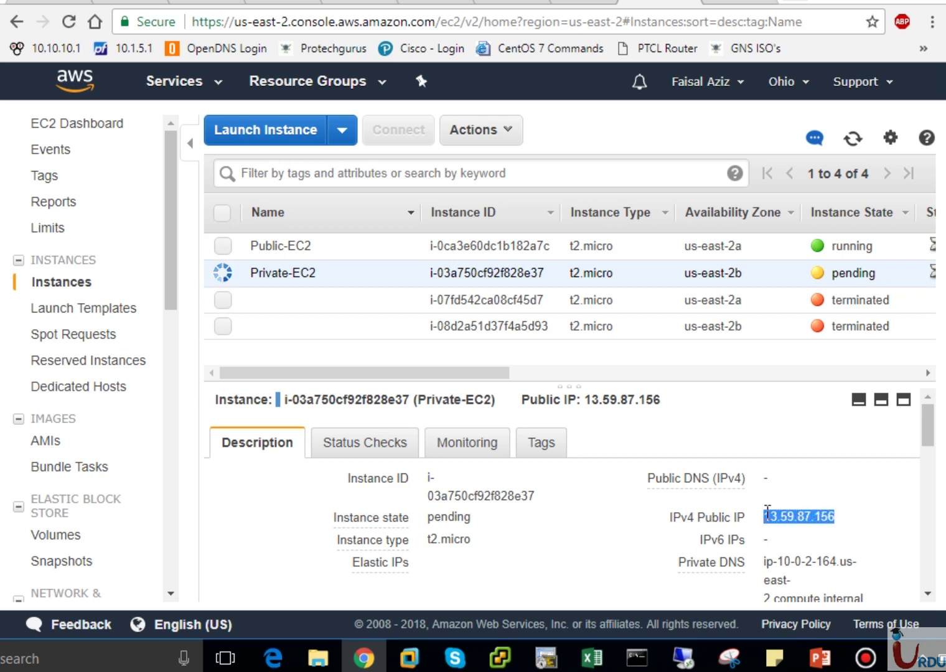
left_click(767, 512)
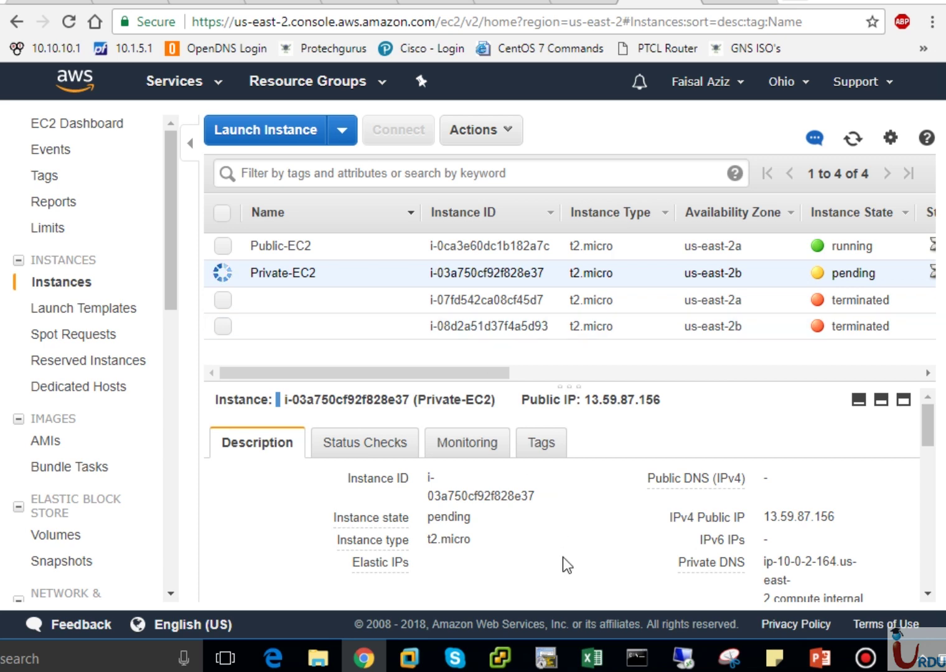
left_click(820, 655)
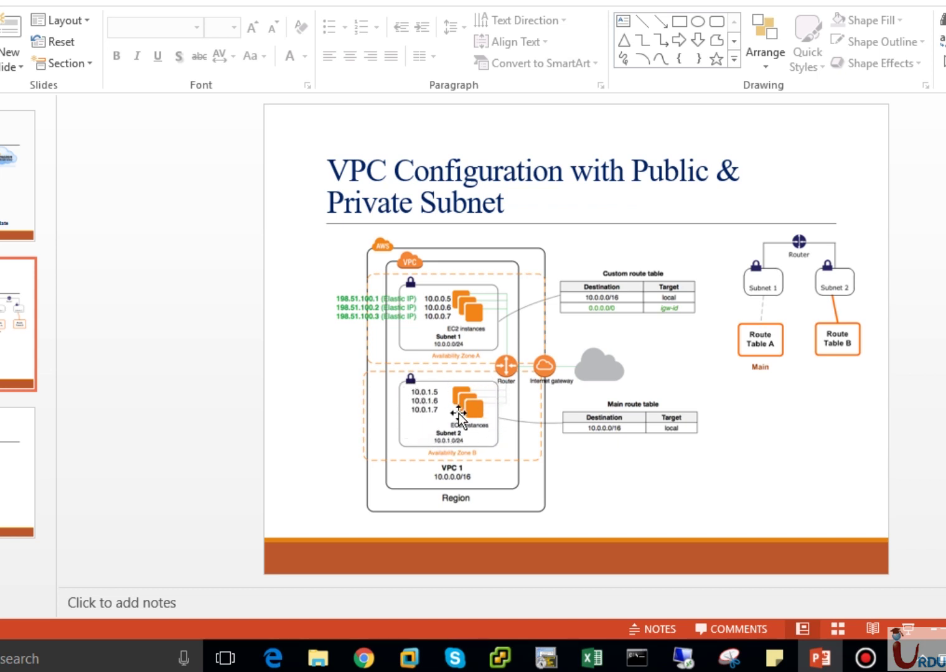
left_click(373, 661)
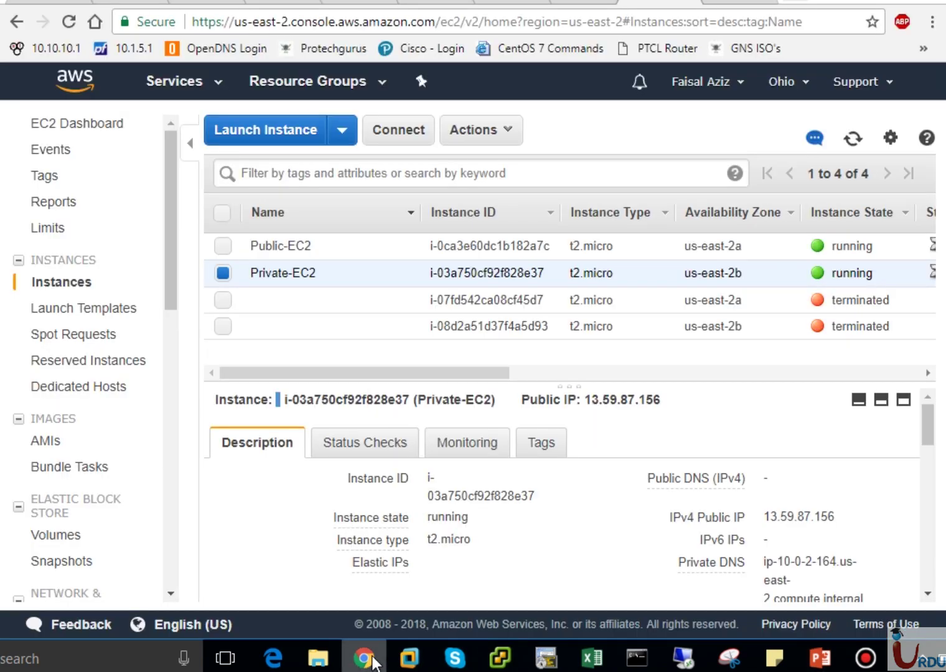
Step: Look through Private-EC2's status checks and monitoring details and return to its description
left_click(557, 370)
left_click_drag(556, 370, 295, 371)
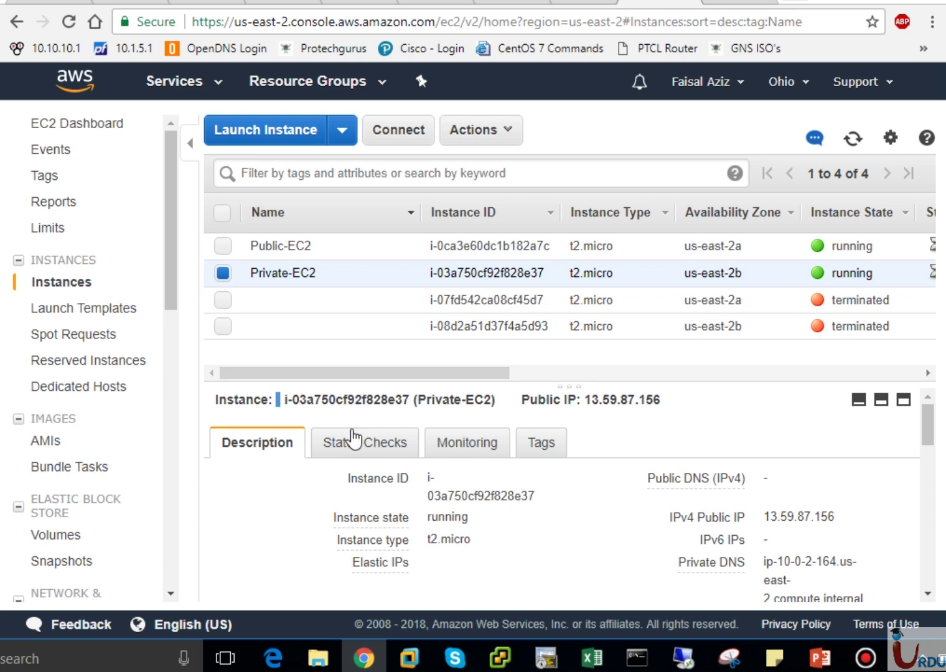
left_click_drag(354, 437, 310, 432)
left_click(364, 447)
left_click(449, 445)
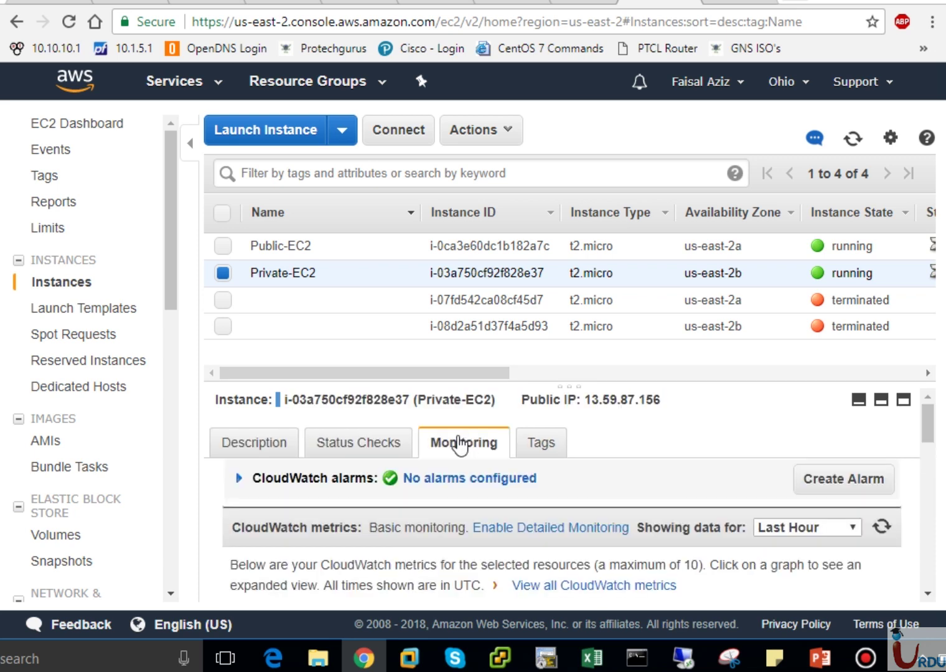
left_click(256, 447)
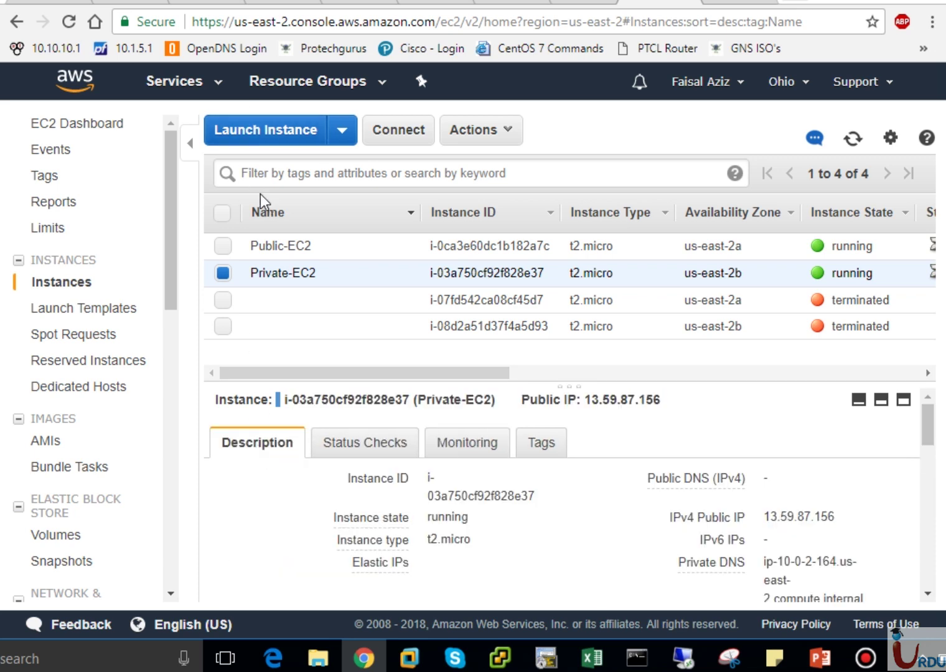
Step: Go to the VPC dashboard and review the Private-Subnet and Public-Subnet entries in the subnet list
left_click(211, 87)
left_click(64, 204)
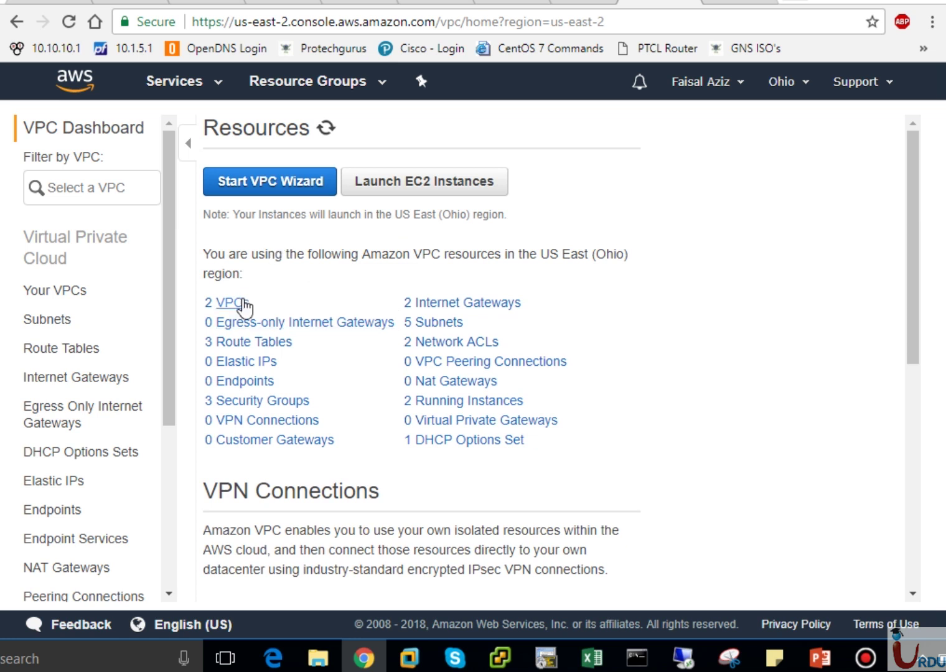
left_click(55, 326)
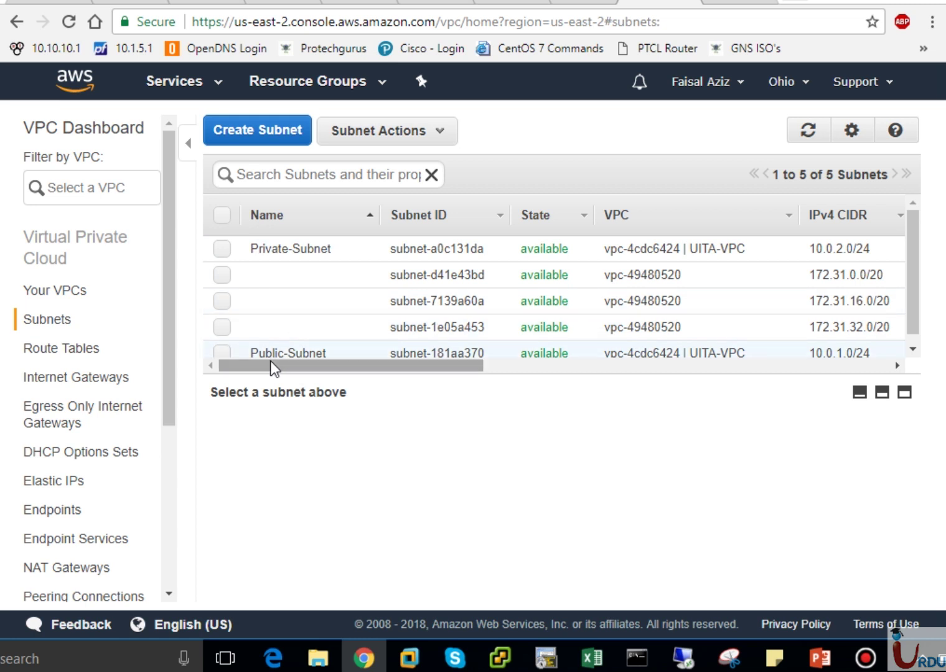
left_click(297, 247)
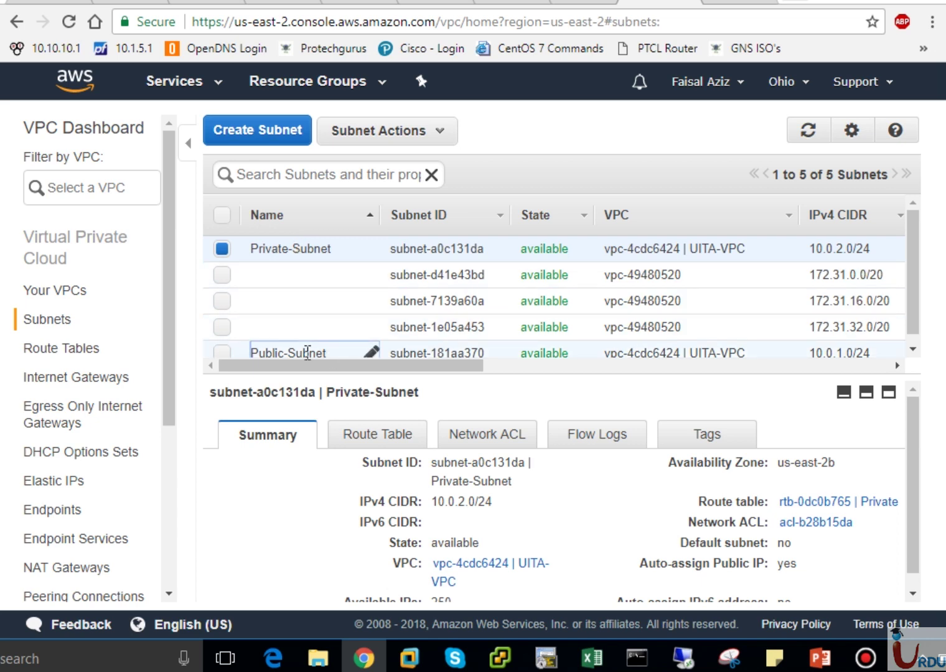
left_click(306, 352)
Step: Sort the route tables by name in descending order and compare the routes of the Public and Private tables
left_click(83, 353)
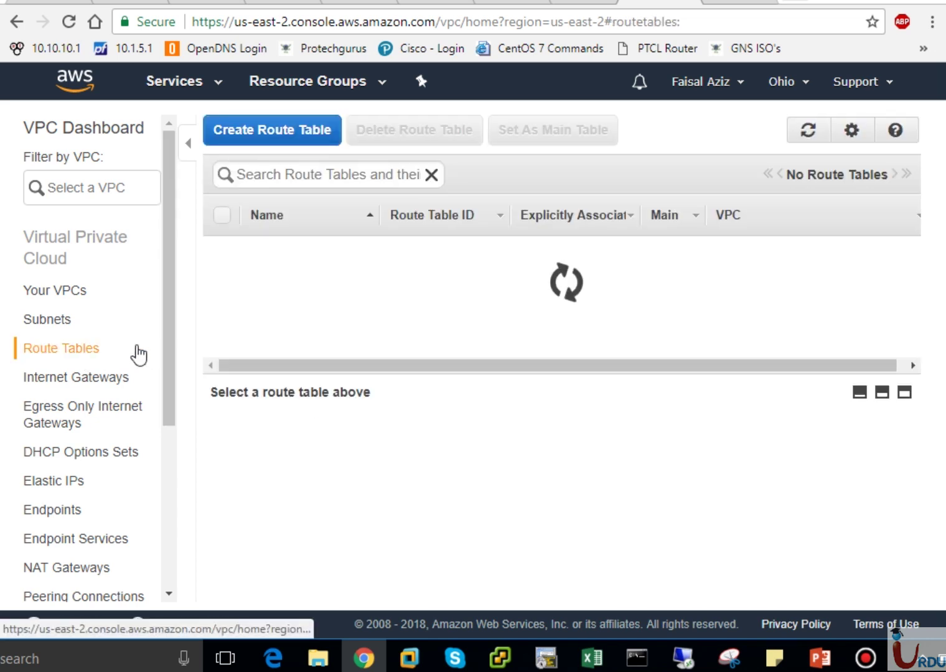
left_click(273, 215)
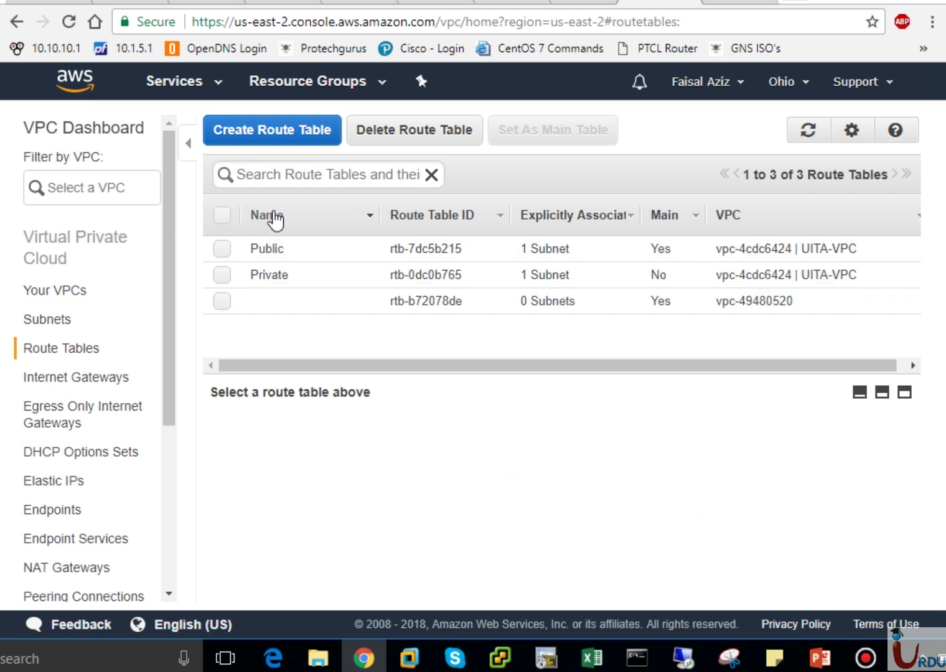
left_click(274, 248)
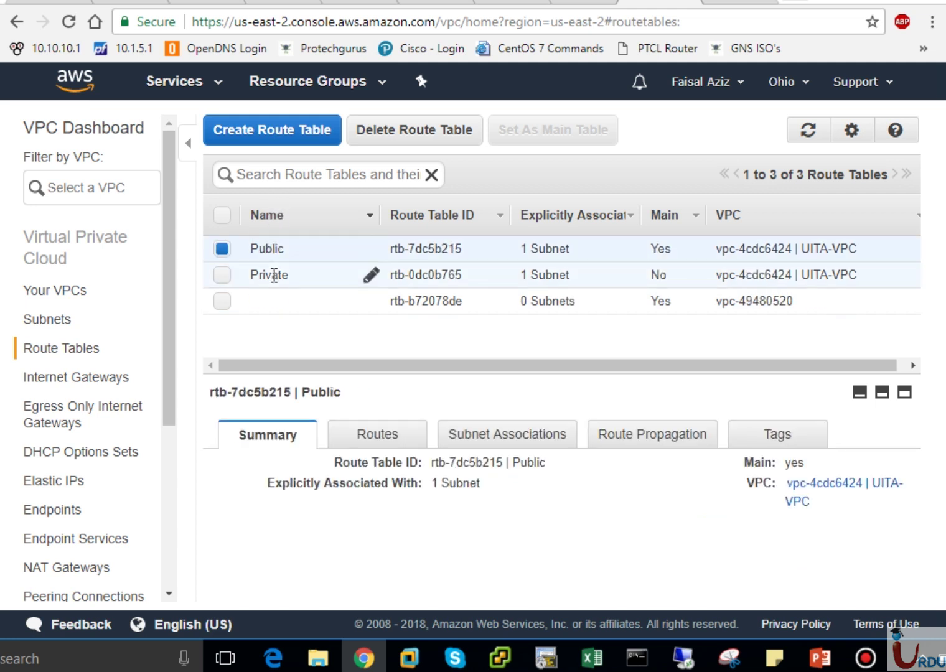
left_click(274, 275)
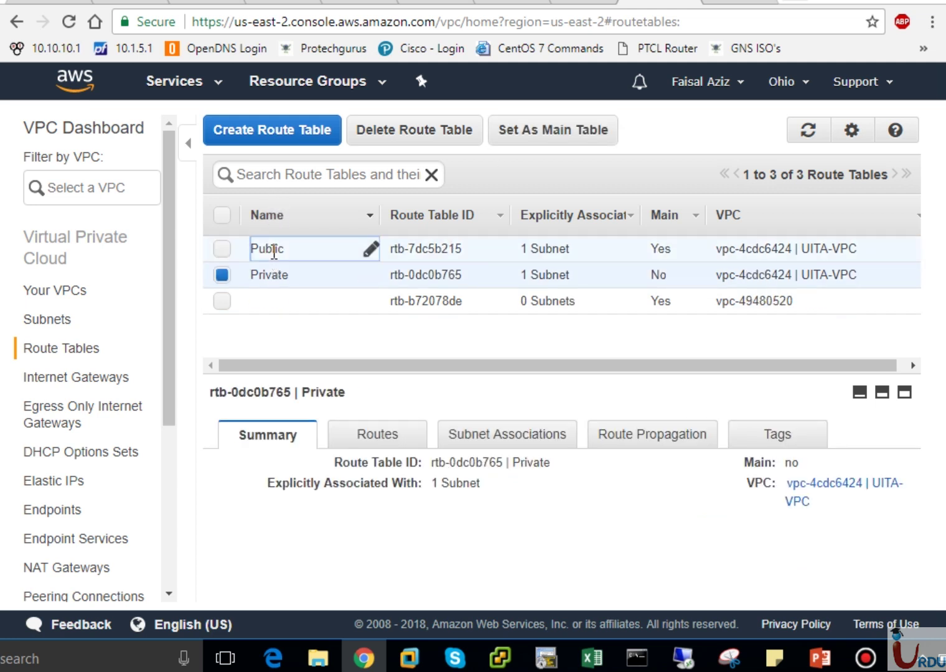
left_click(272, 249)
left_click(377, 433)
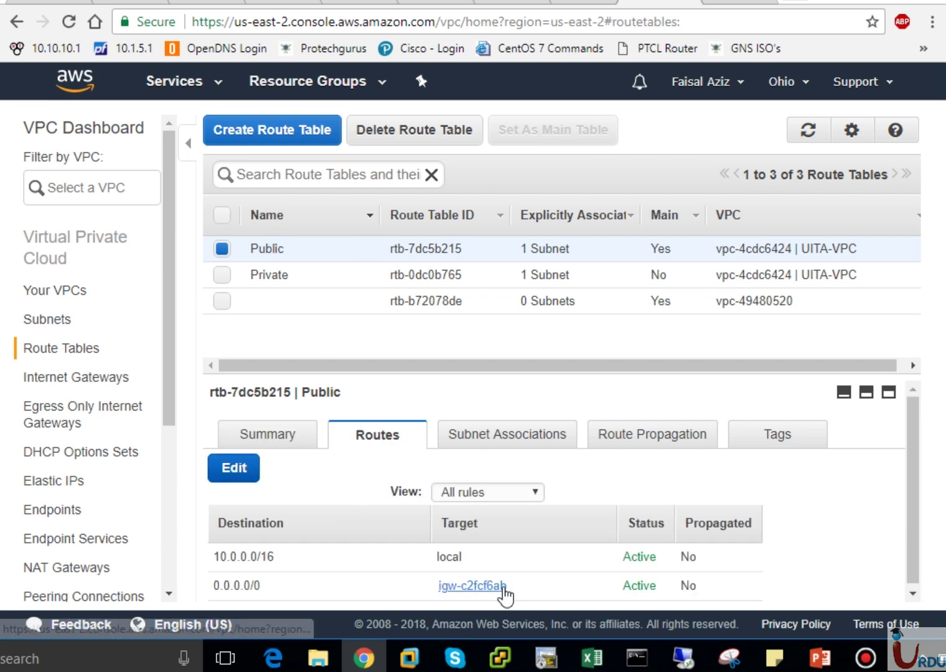
left_click(266, 278)
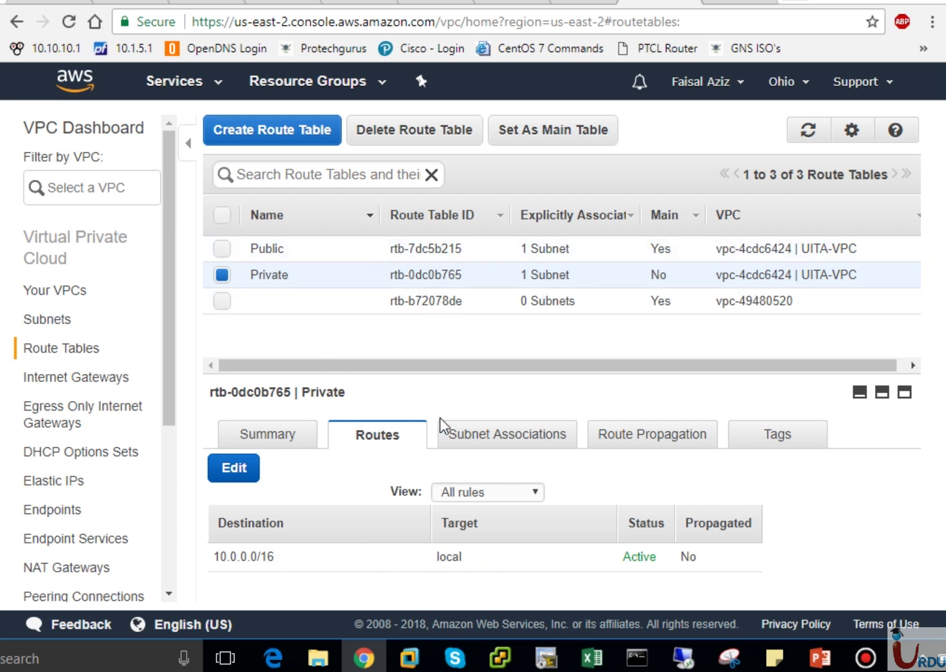
Step: Check the subnet associations of the Private and Public route tables and view the list of internet gateways
left_click(463, 434)
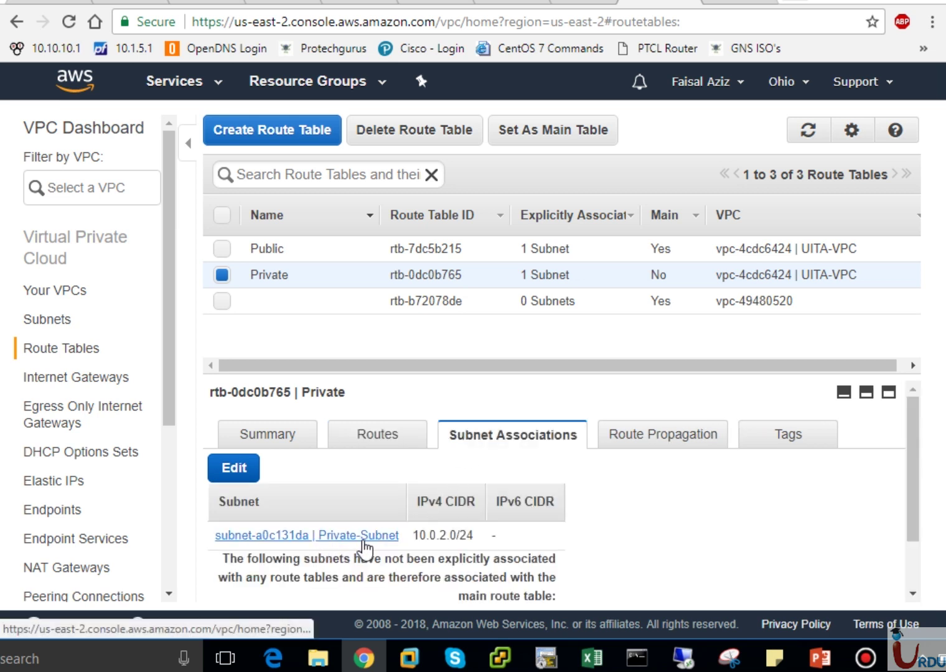
left_click(274, 249)
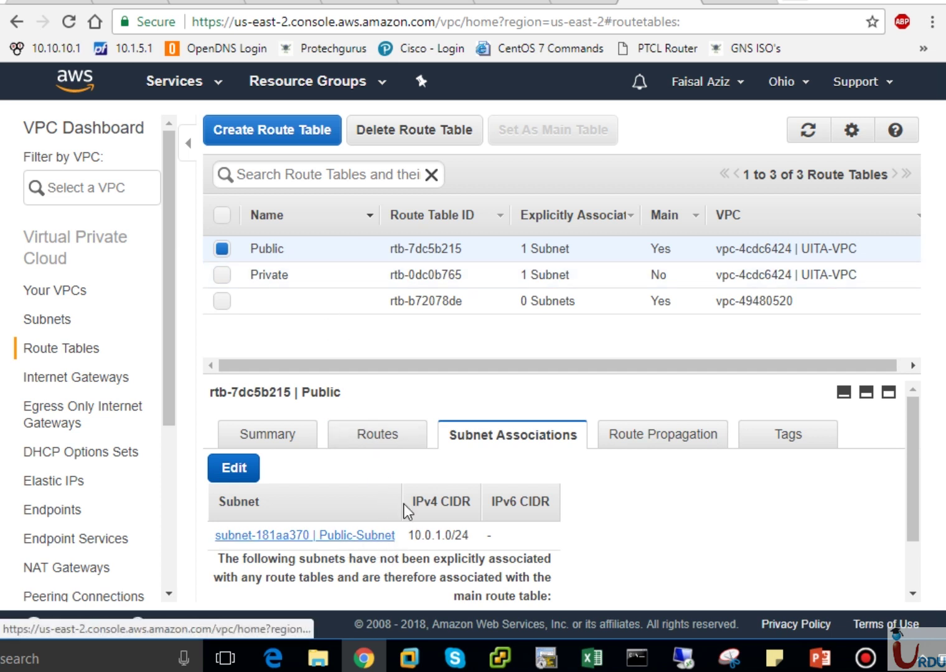
left_click(95, 376)
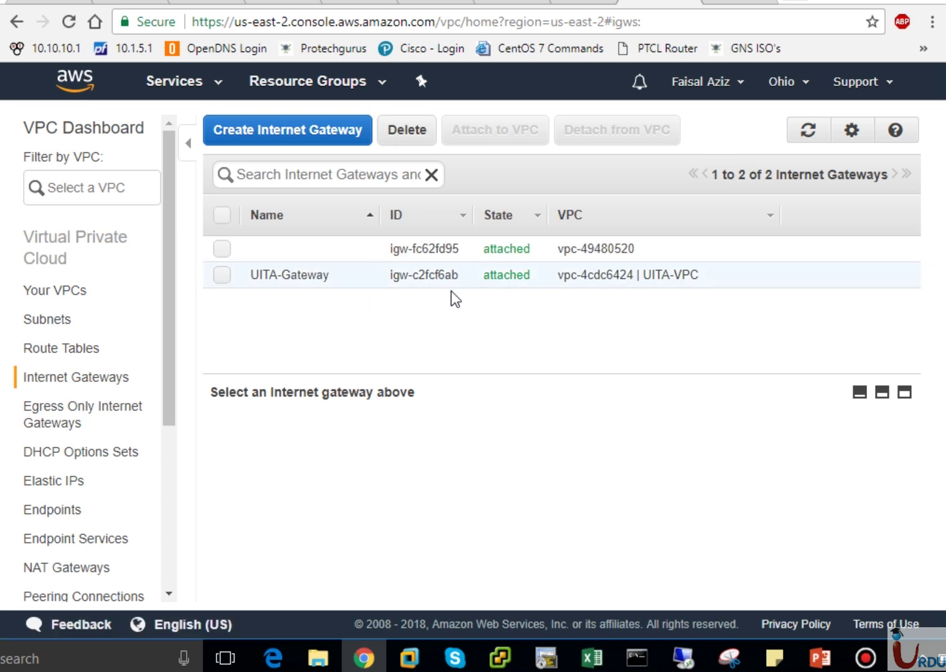
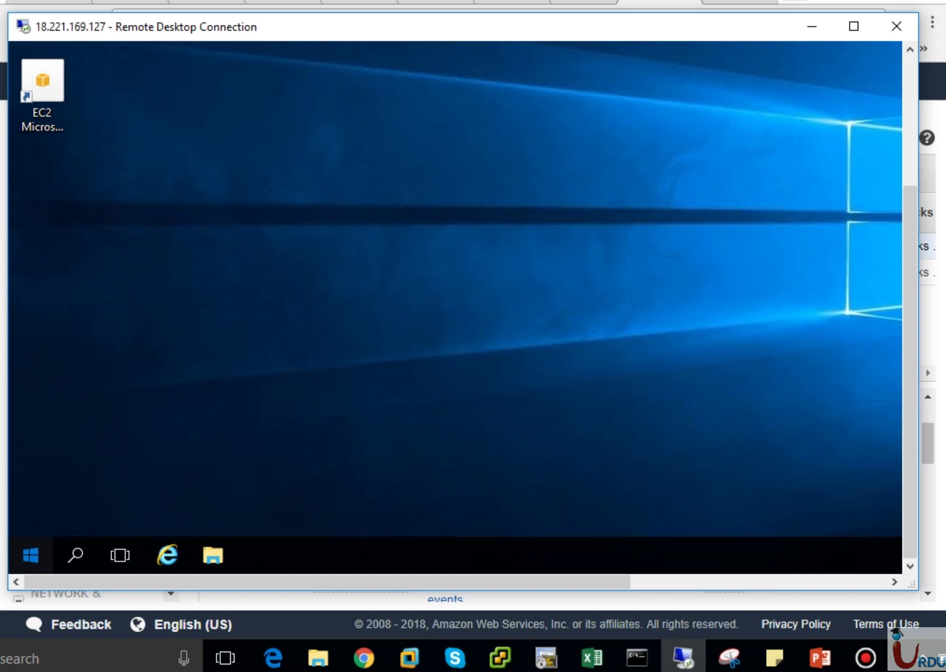
Step: Switch the local computer's Wi-Fi to the eCon-CC network and return to the desktop of the remote session
left_click(944, 658)
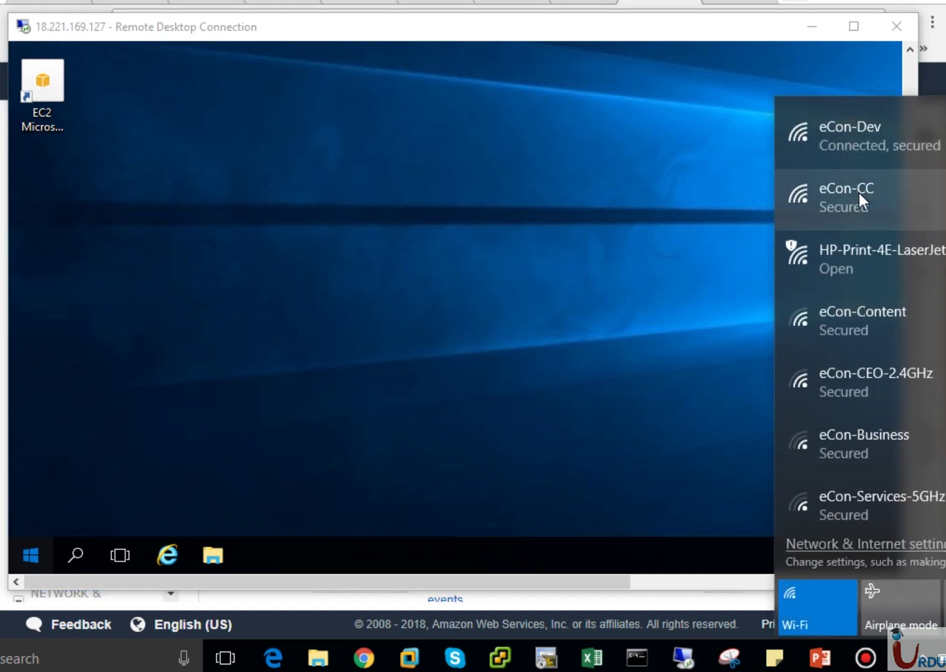
left_click(859, 194)
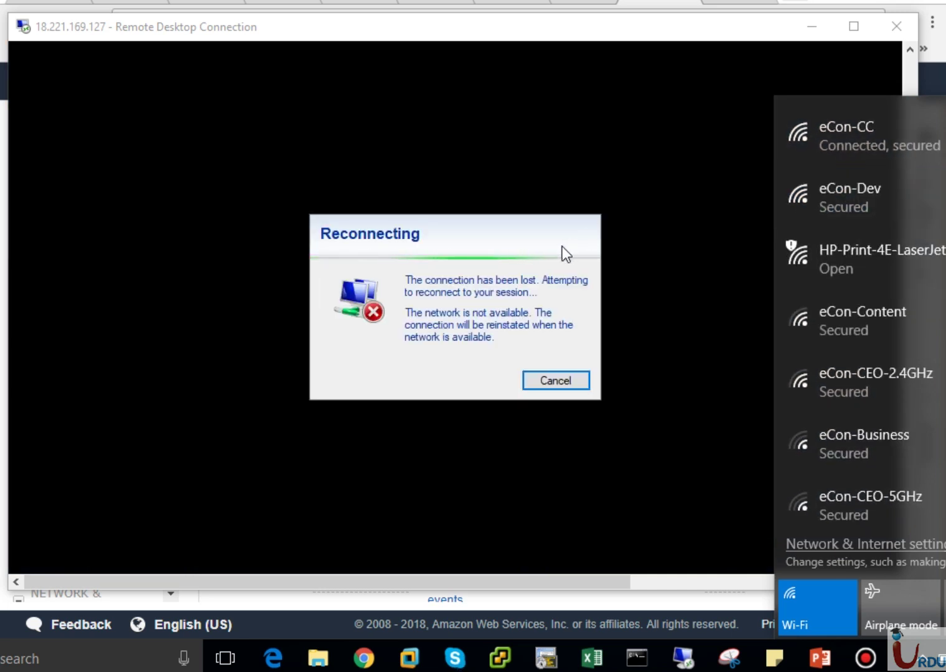
left_click(548, 255)
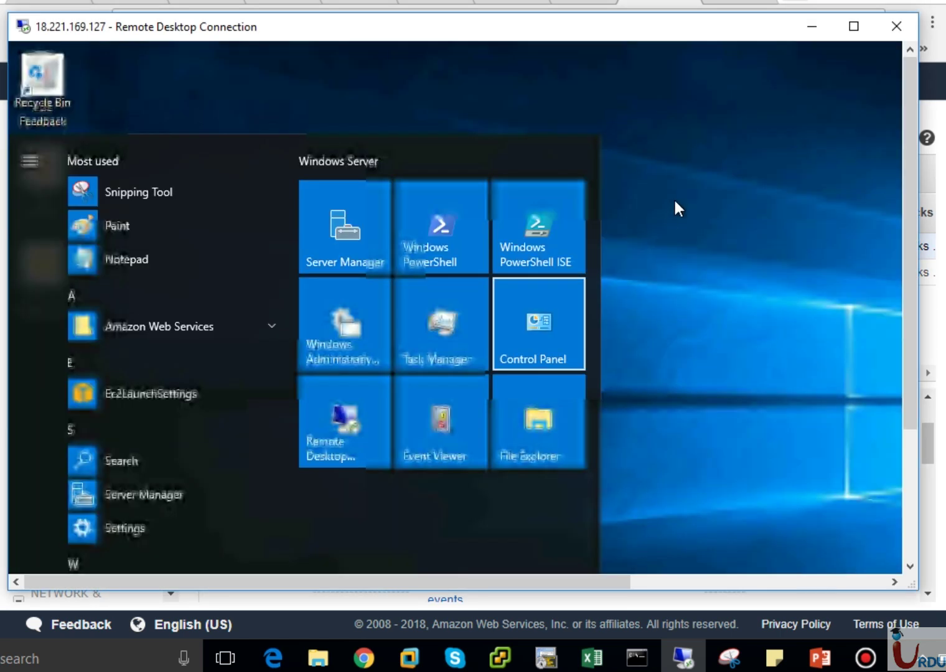
left_click(812, 179)
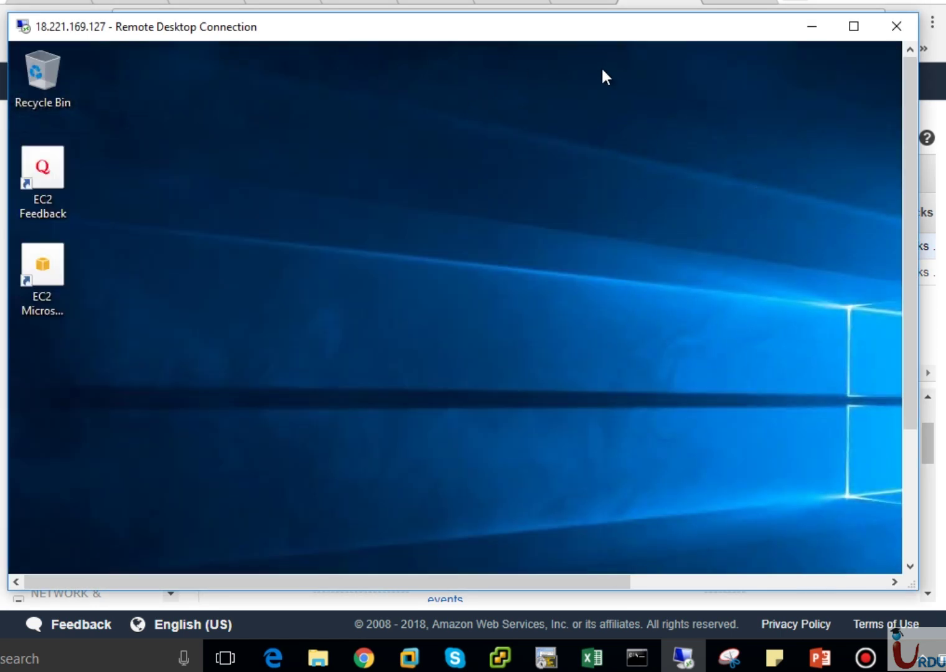
Step: Search for "remote" inside the remote session and open Remote Desktop Connection there
right_click(316, 210)
left_click(380, 264)
left_click(912, 538)
left_click(41, 550)
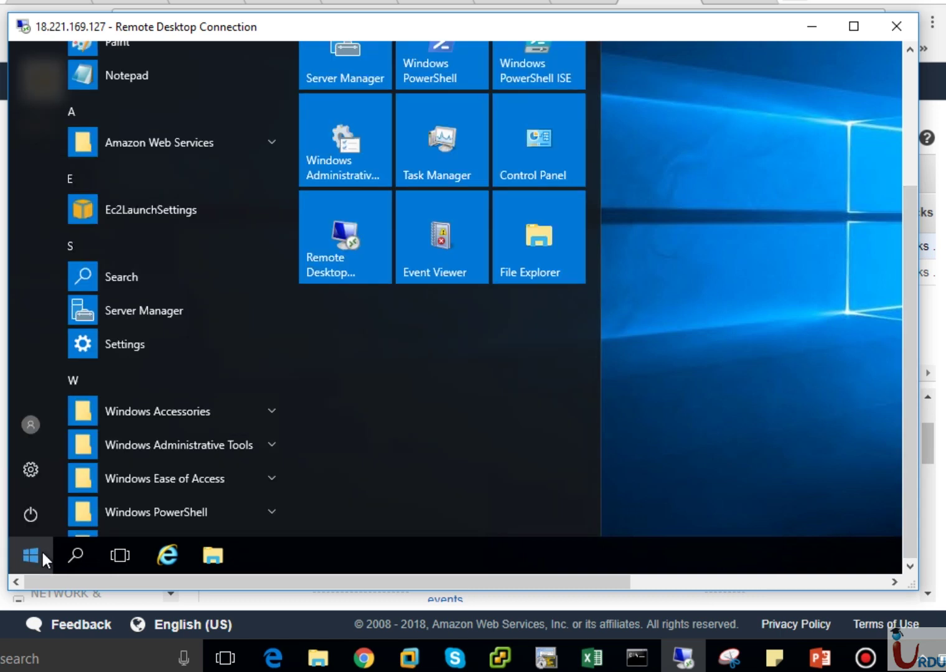
type("r")
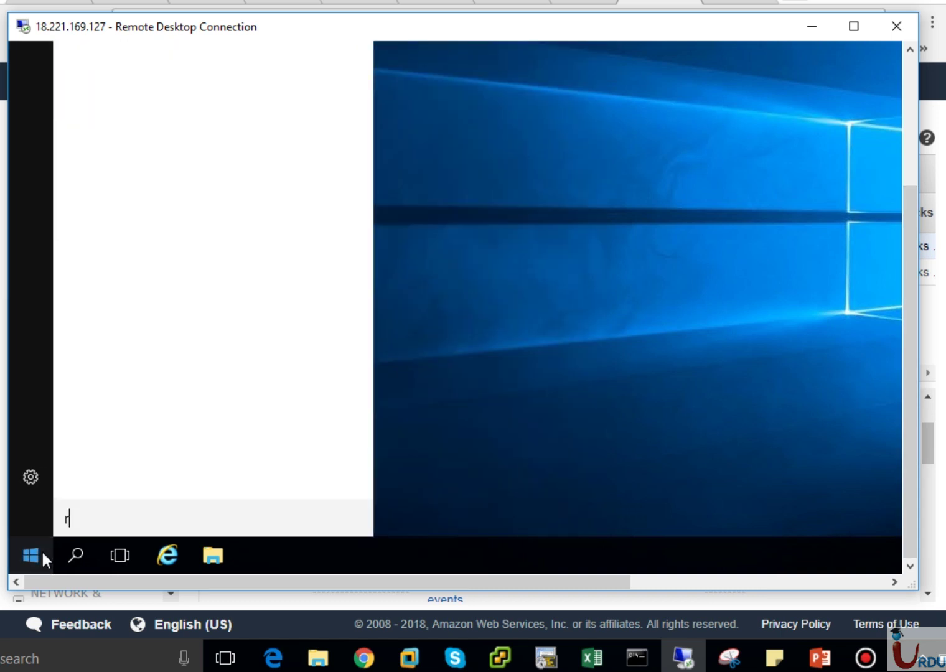
type("emote")
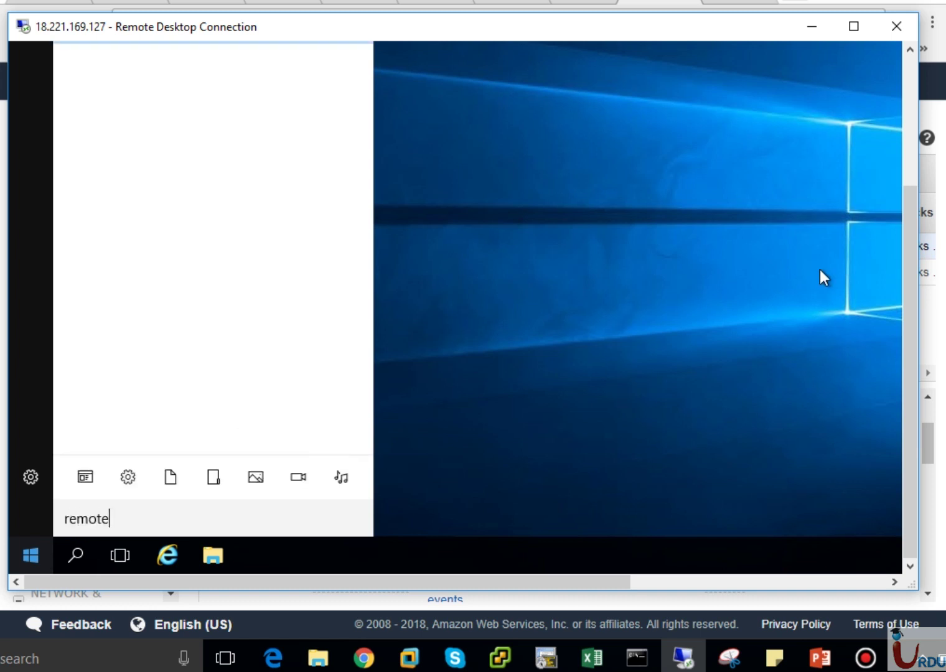
left_click_drag(904, 287, 905, 181)
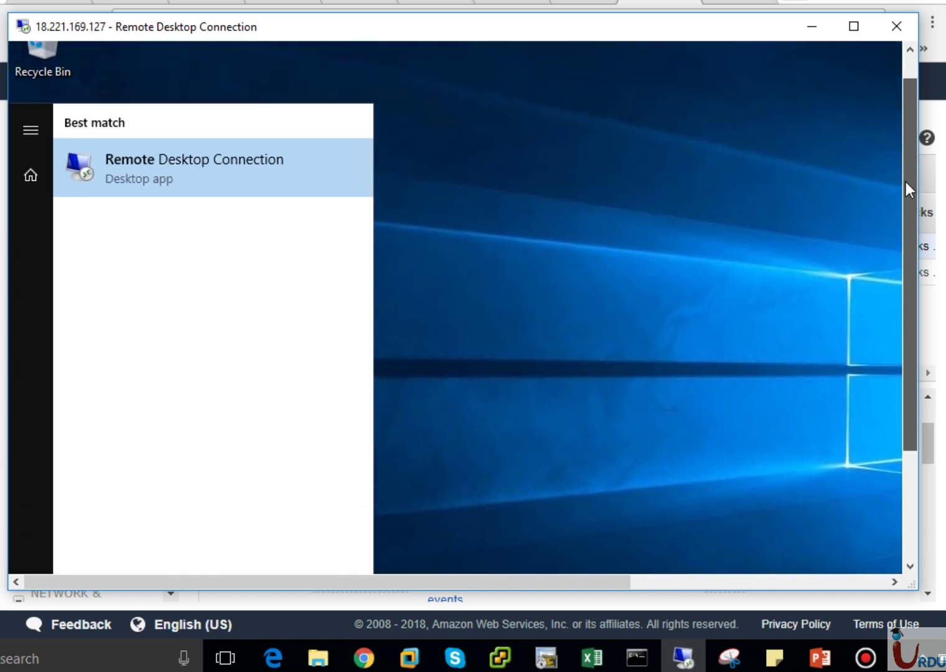
left_click(194, 187)
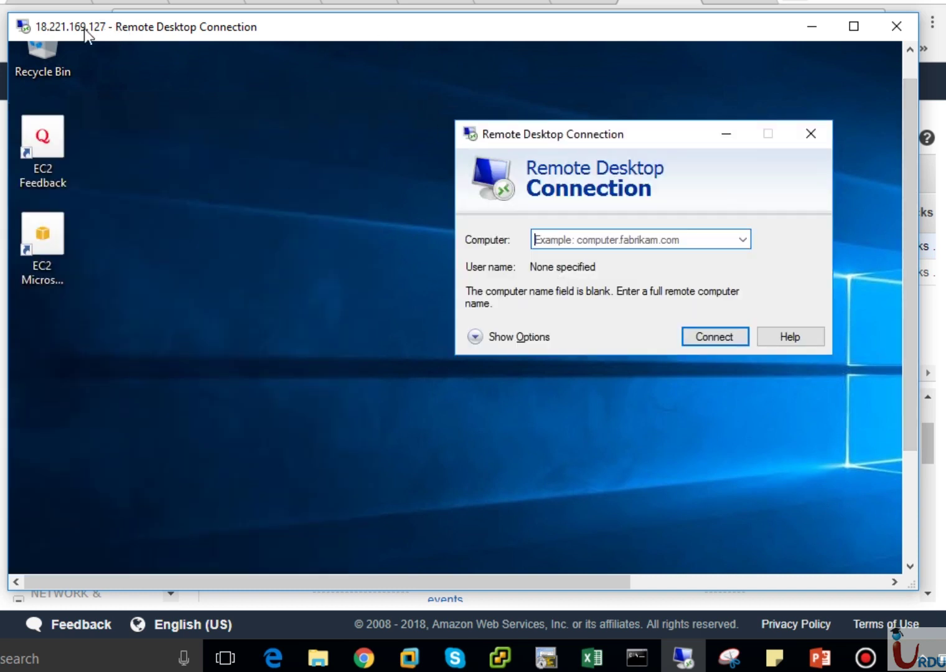
Step: Look up Private-EC2's private IP in the EC2 console and start a nested remote desktop connection to 10.0.2.164 from the public instance
mouse_move(318, 27)
left_mouse_down()
mouse_move(333, 26)
mouse_move(319, 25)
left_mouse_up()
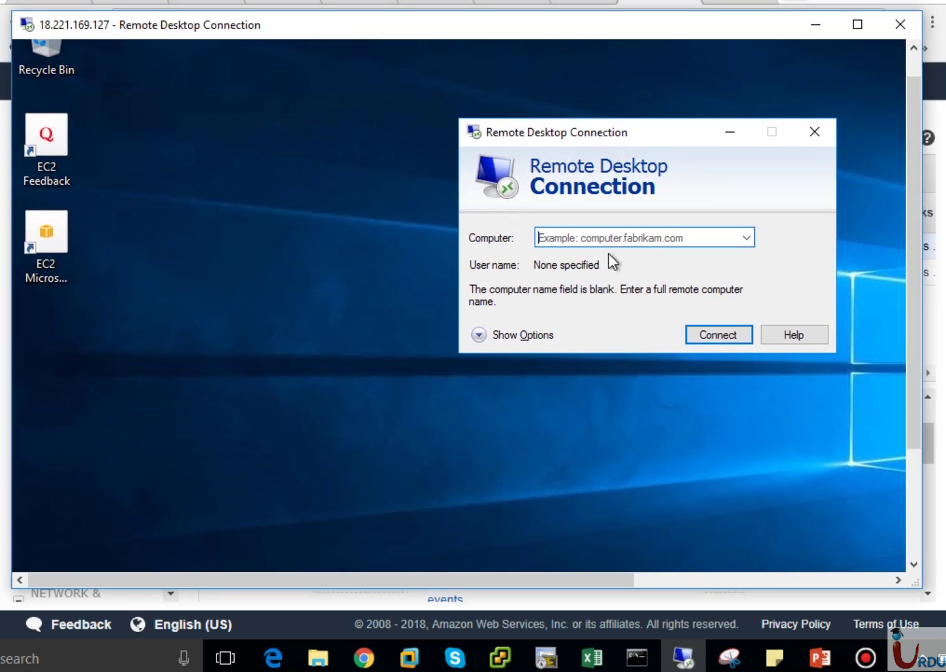
type("10.0.2.")
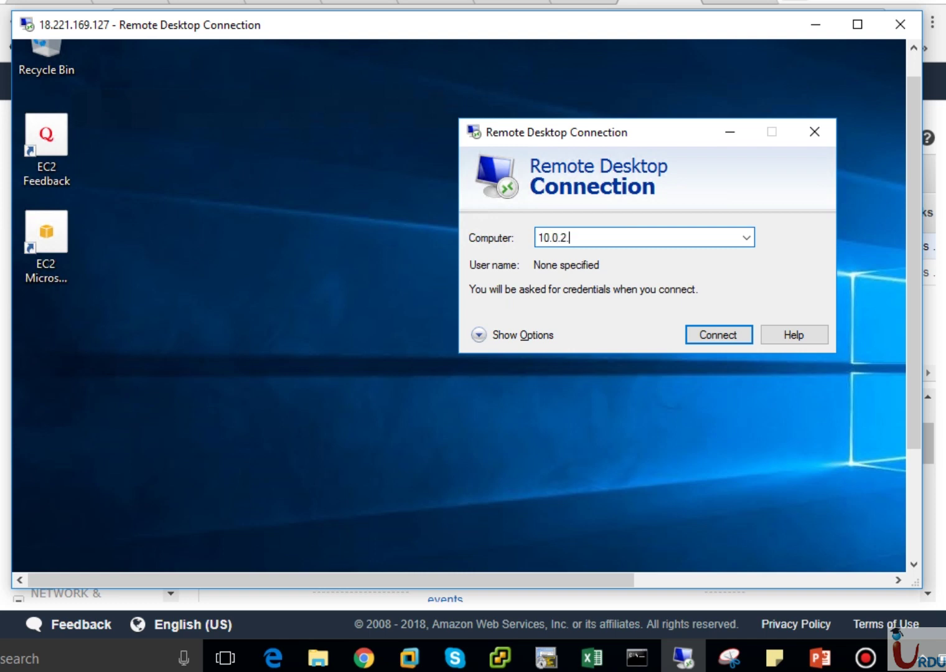
left_click(815, 25)
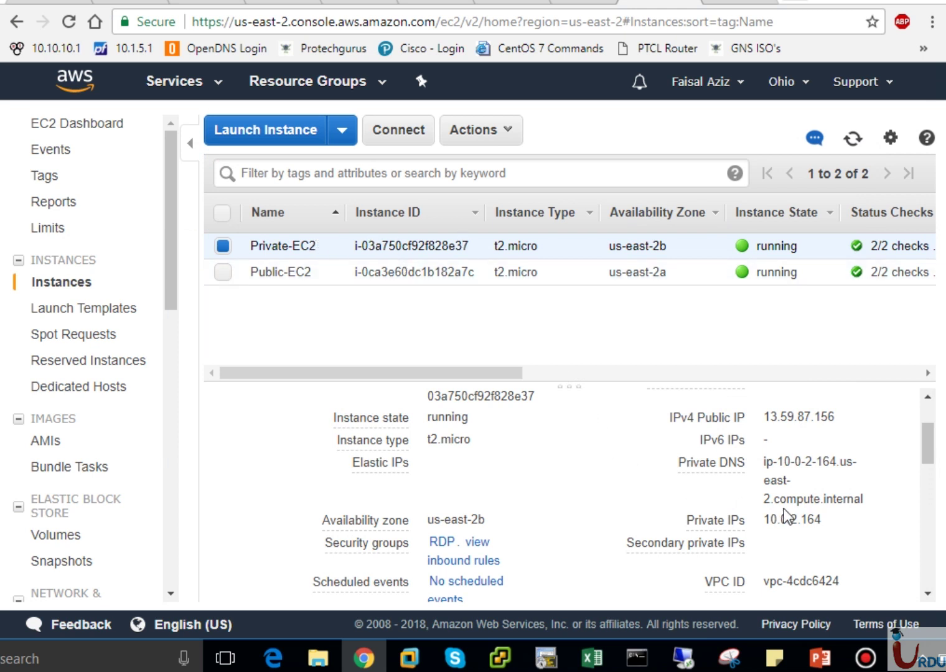
mouse_move(794, 513)
left_click(683, 658)
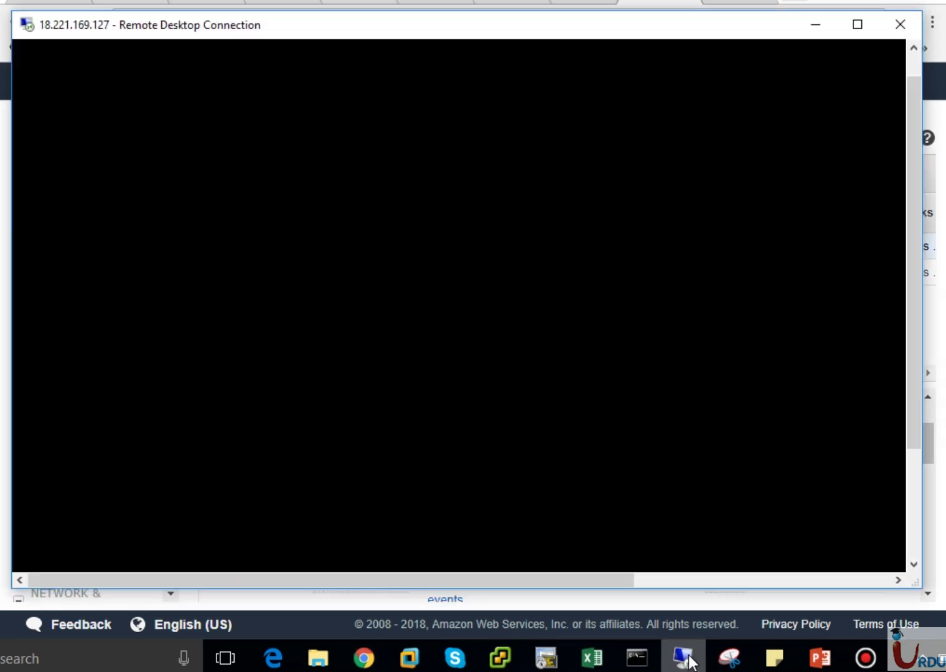
left_click(580, 237)
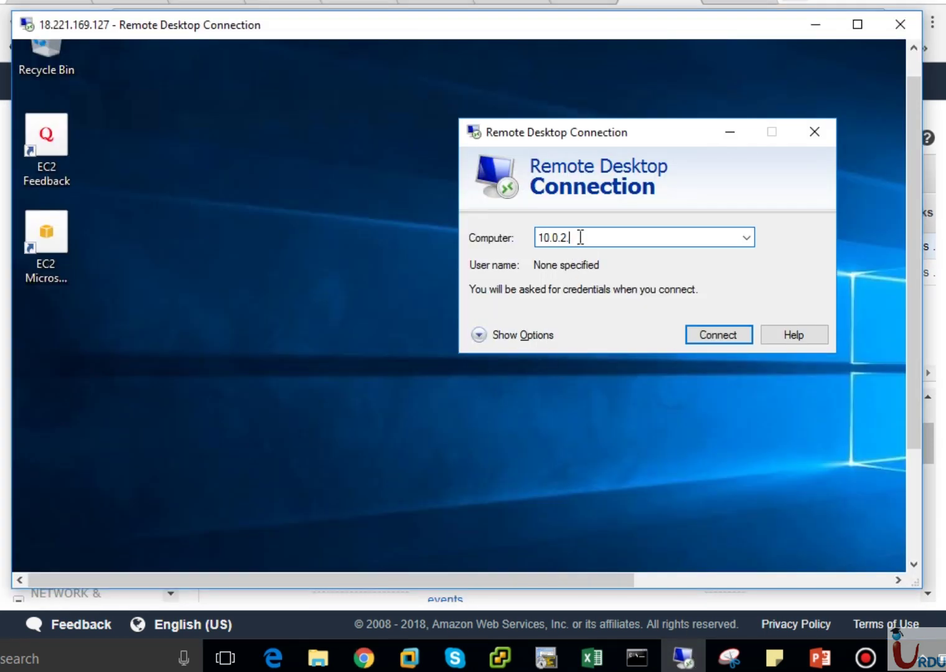
type("164")
left_click(727, 337)
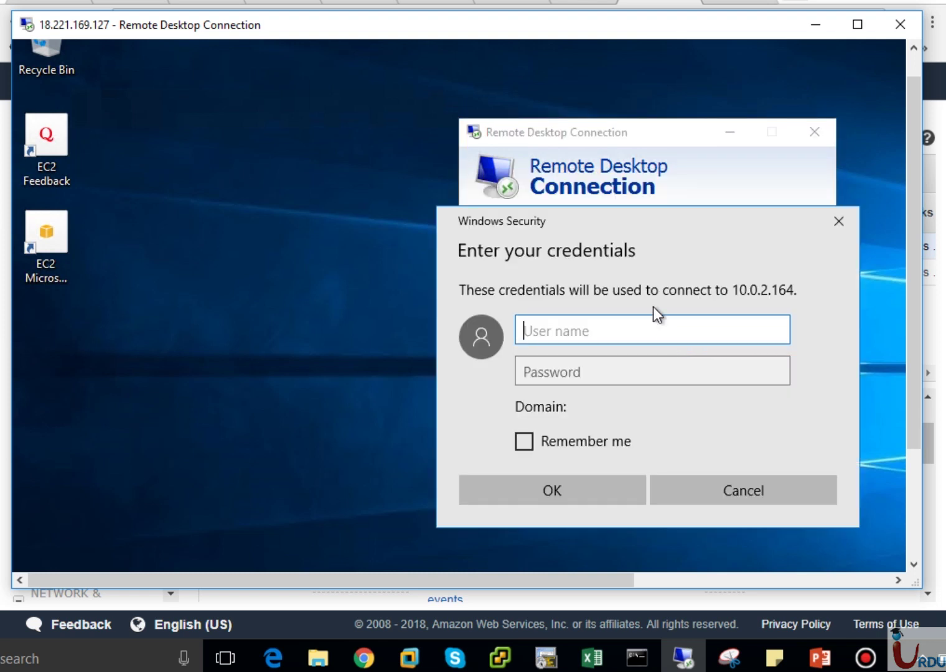
left_click_drag(668, 219, 542, 199)
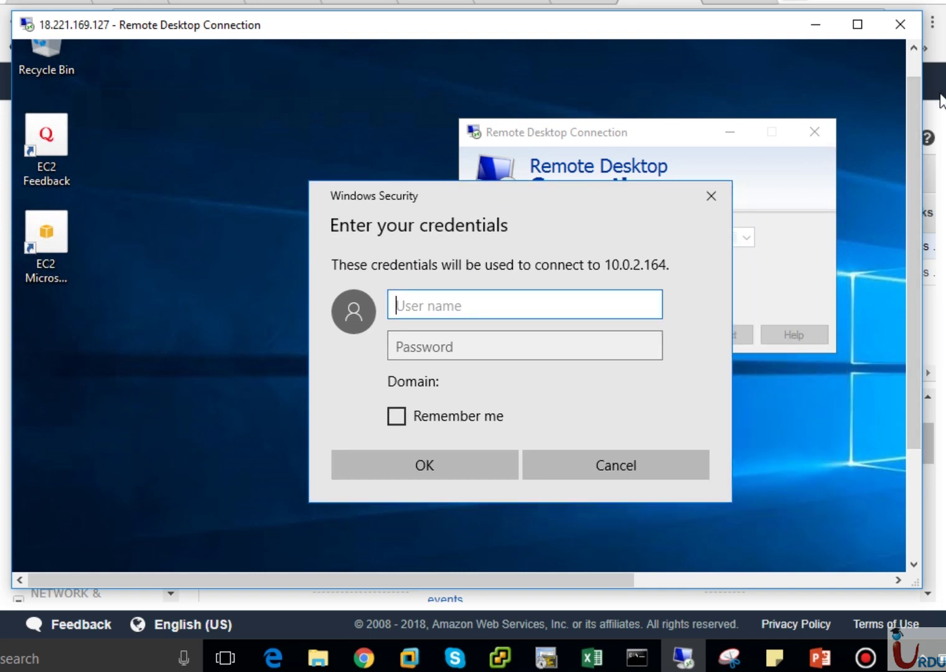
Step: Switch to the EC2 console and decrypt the Private-EC2 instance's Windows password using the UITARDPKey.pem key file
left_click(815, 25)
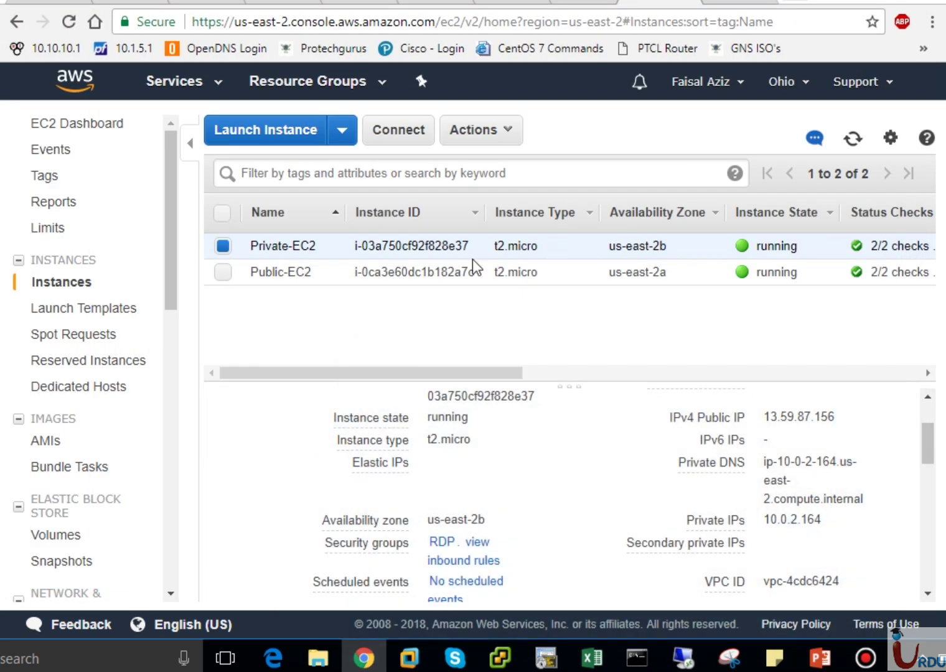
left_click(820, 657)
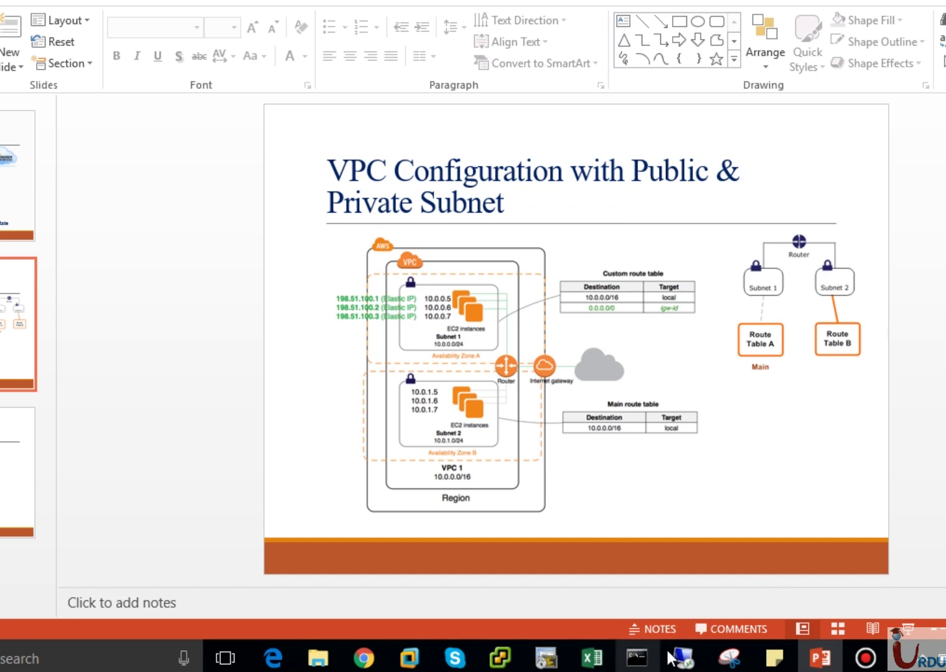
left_click(364, 658)
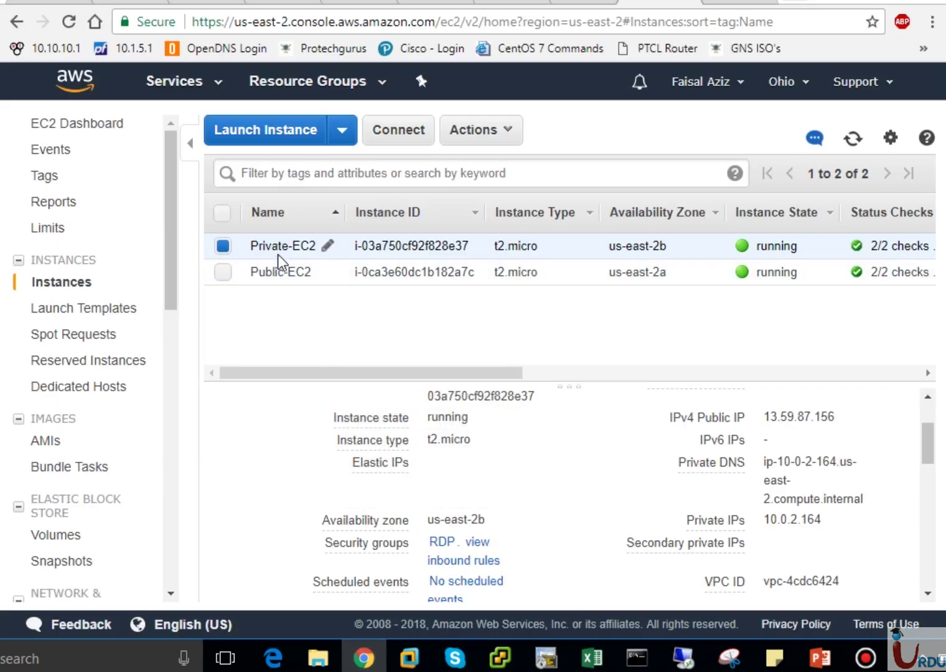
left_click(408, 137)
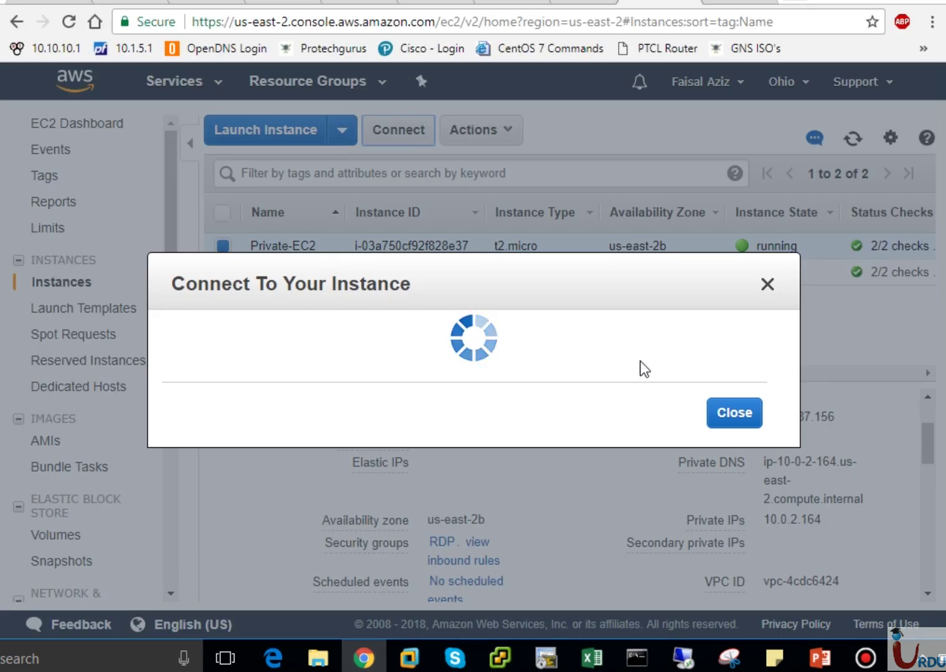
left_click(536, 391)
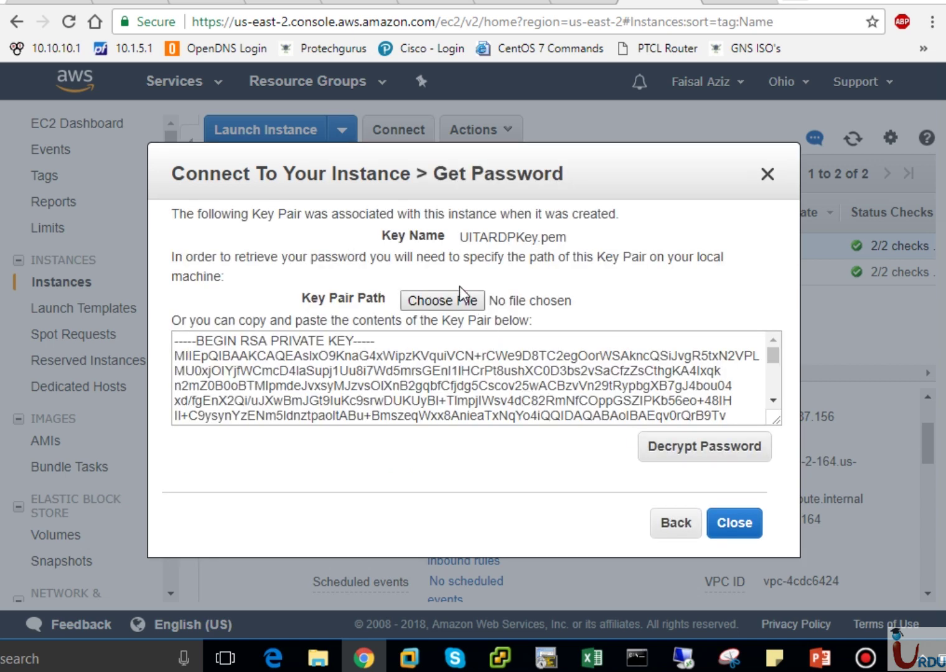
left_click(458, 302)
left_click(624, 373)
left_click(857, 566)
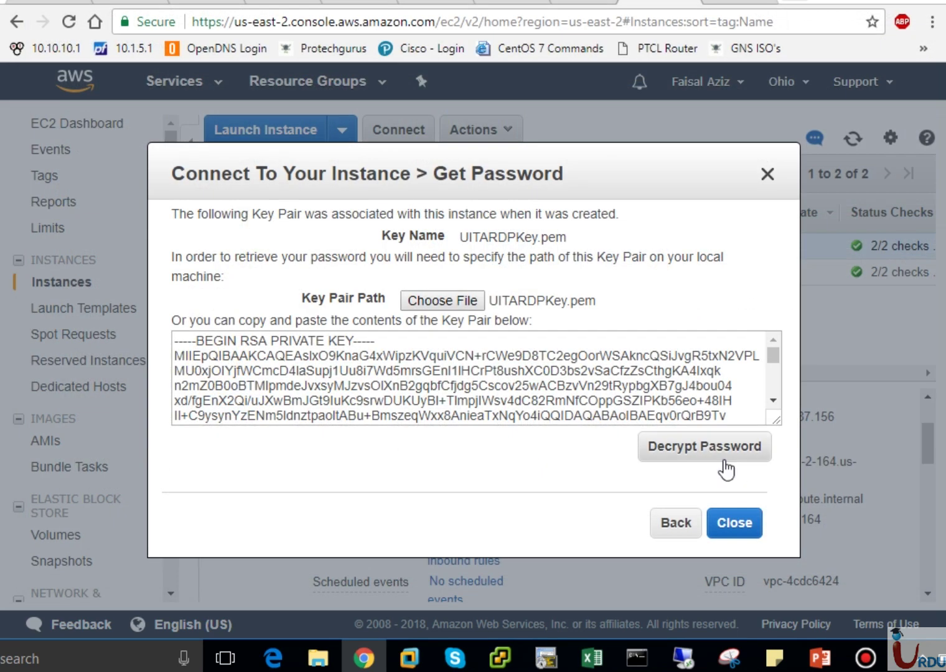
left_click(720, 447)
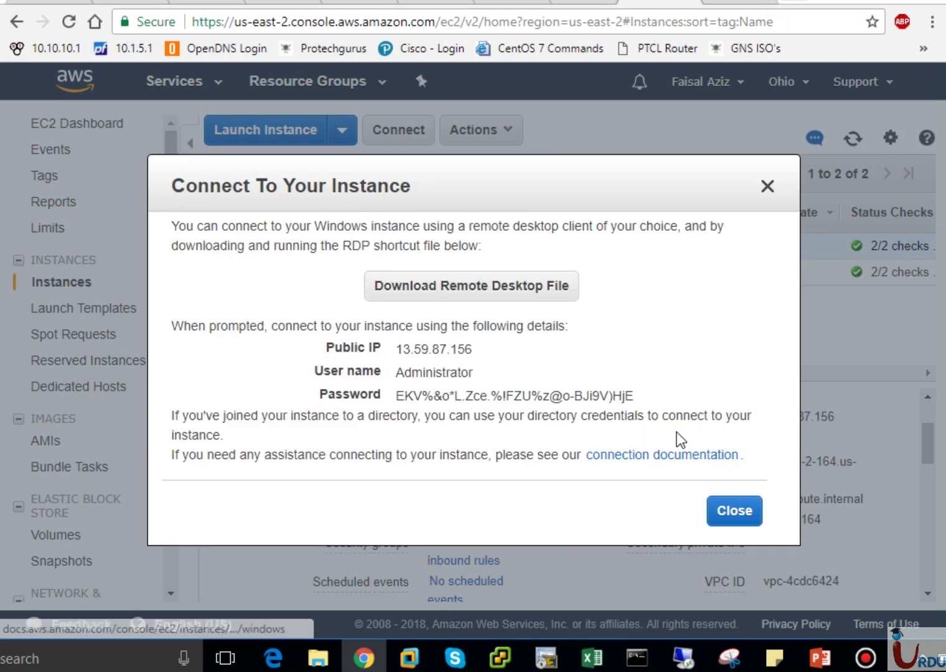
Step: Copy the decrypted instance password into the sticky note below the existing entry, move the note aside and close the connection details
left_click_drag(645, 399, 399, 404)
key("ctrl+c")
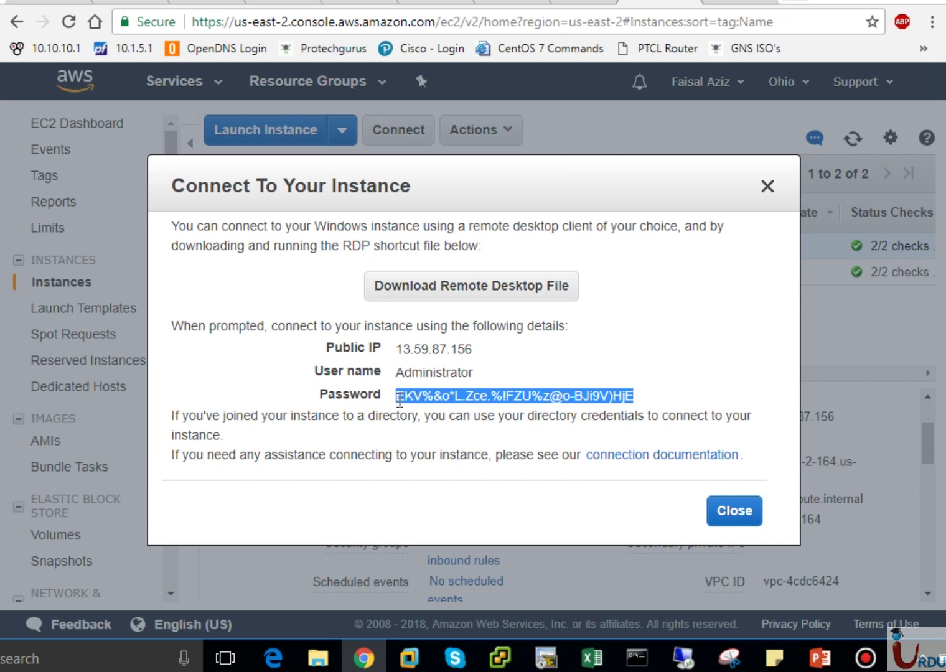
left_click(775, 658)
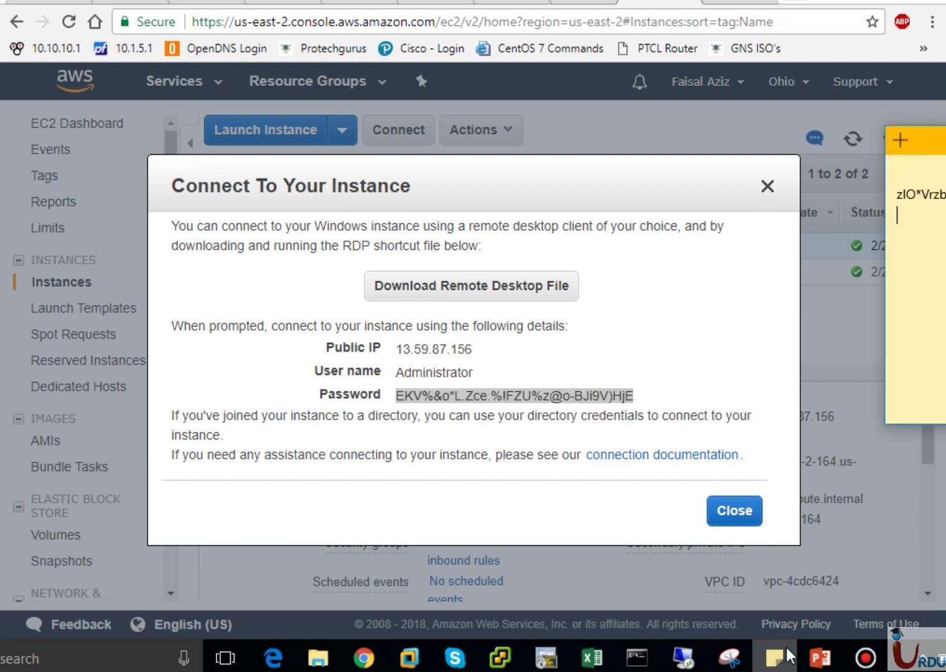
left_click(899, 172)
left_click_drag(927, 143, 771, 144)
left_click(762, 237)
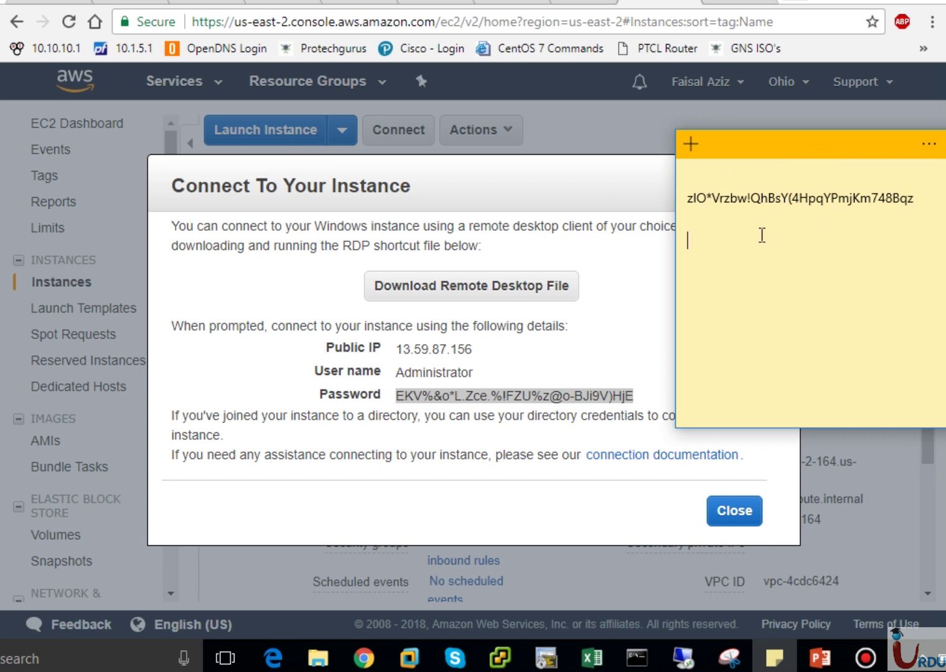
key("ctrl+v")
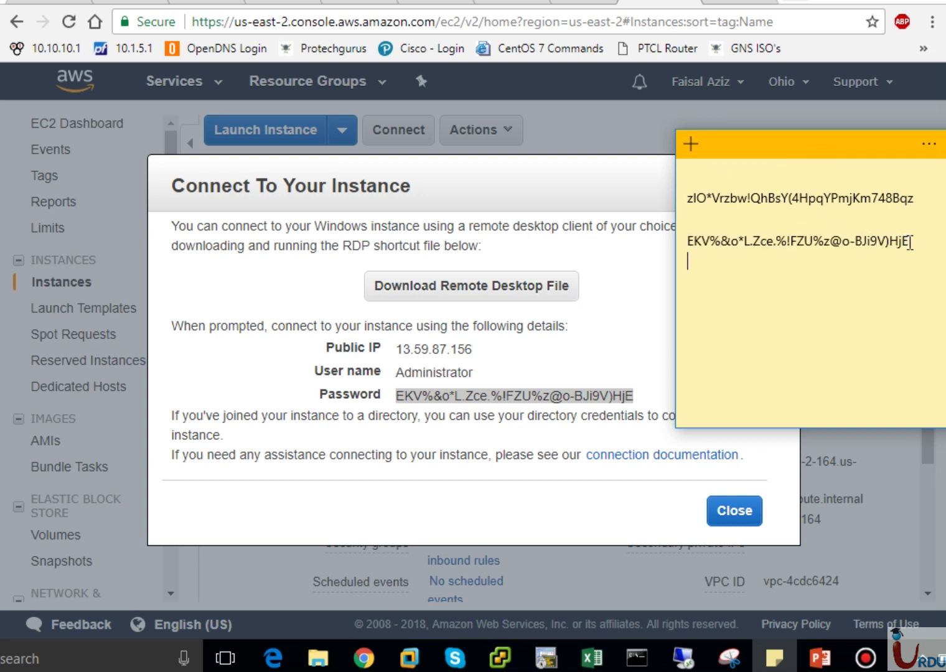
left_click_drag(908, 242, 753, 243)
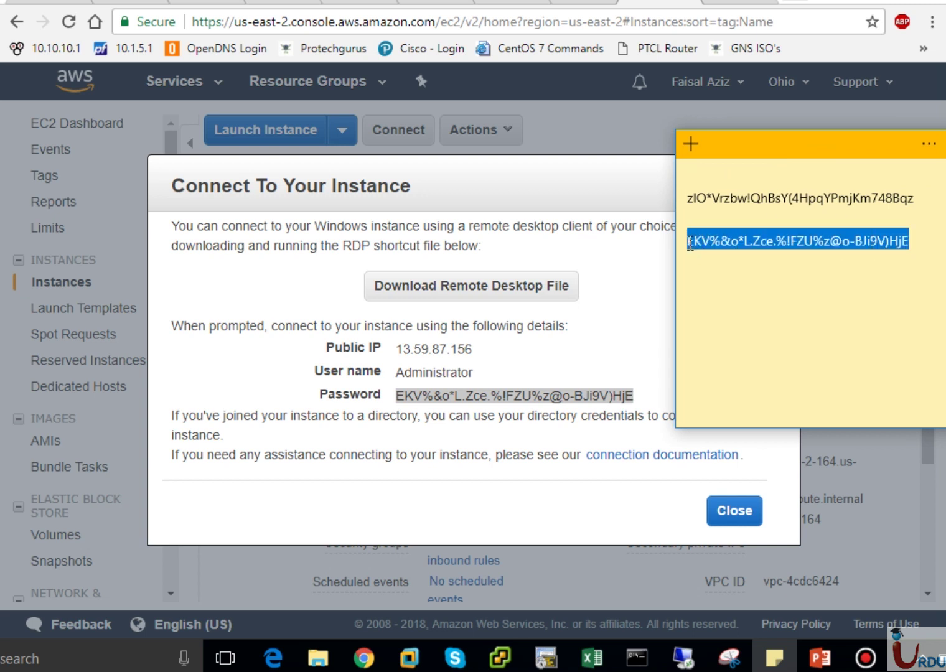
left_click_drag(724, 149, 945, 171)
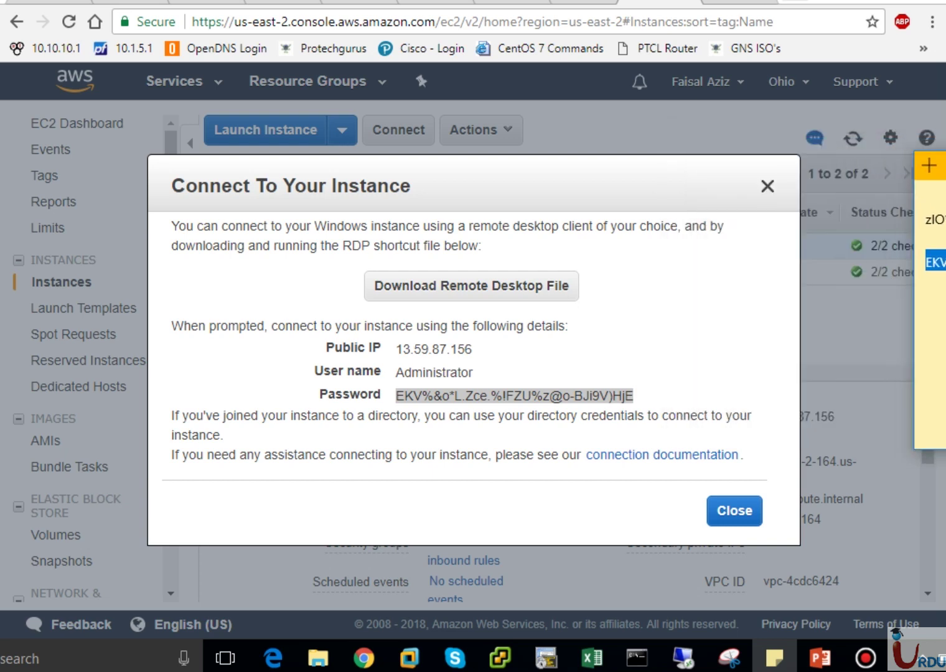
left_click(742, 509)
Step: Return to the public instance's remote session and submit the administrator user name and the instance password for 10.0.2.164
left_click(683, 658)
left_click(486, 307)
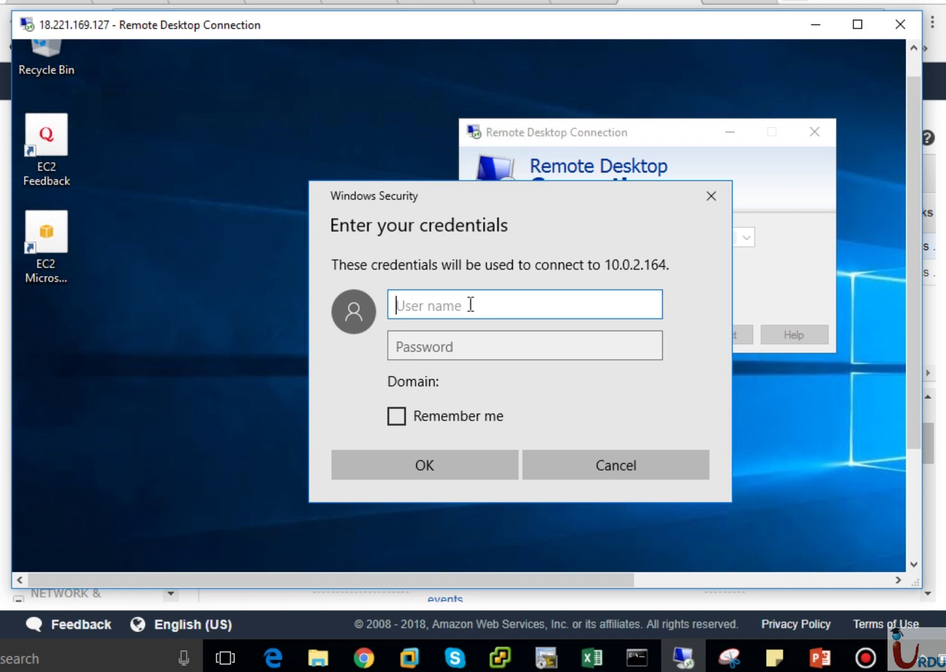
left_click(459, 339)
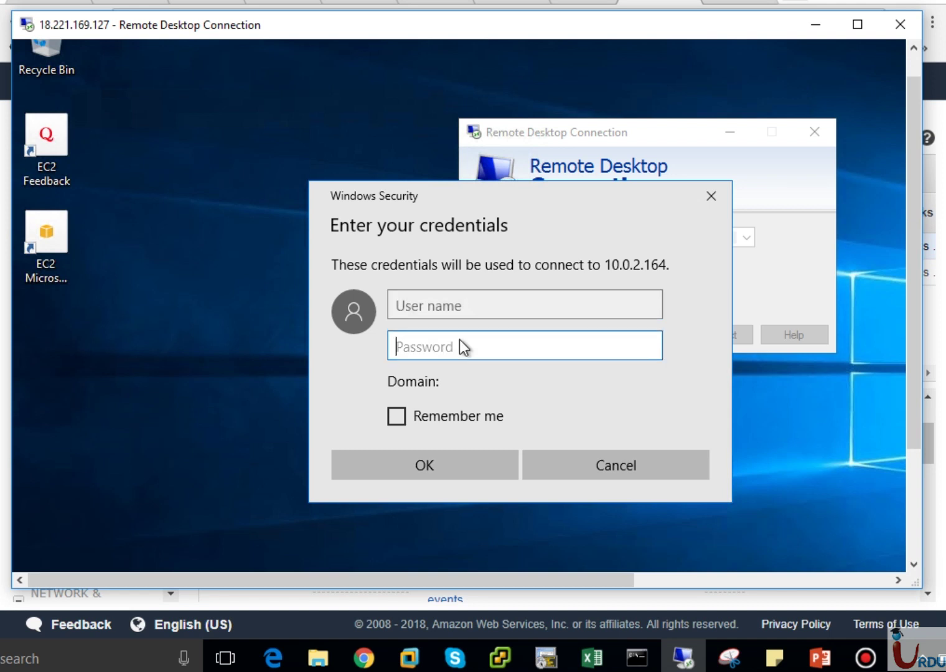
key("ctrl+v")
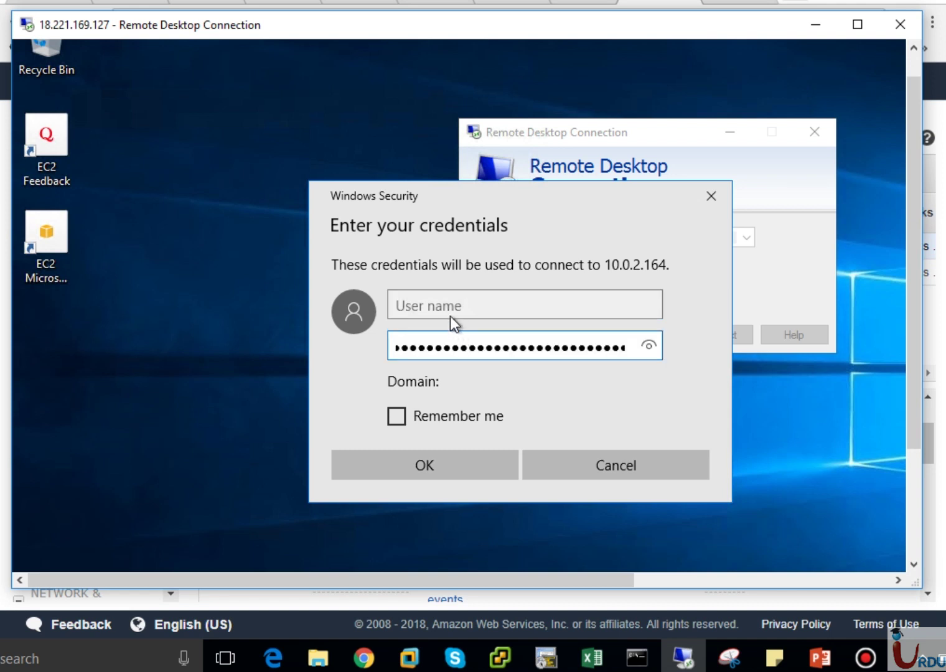
left_click(450, 309)
type("adm")
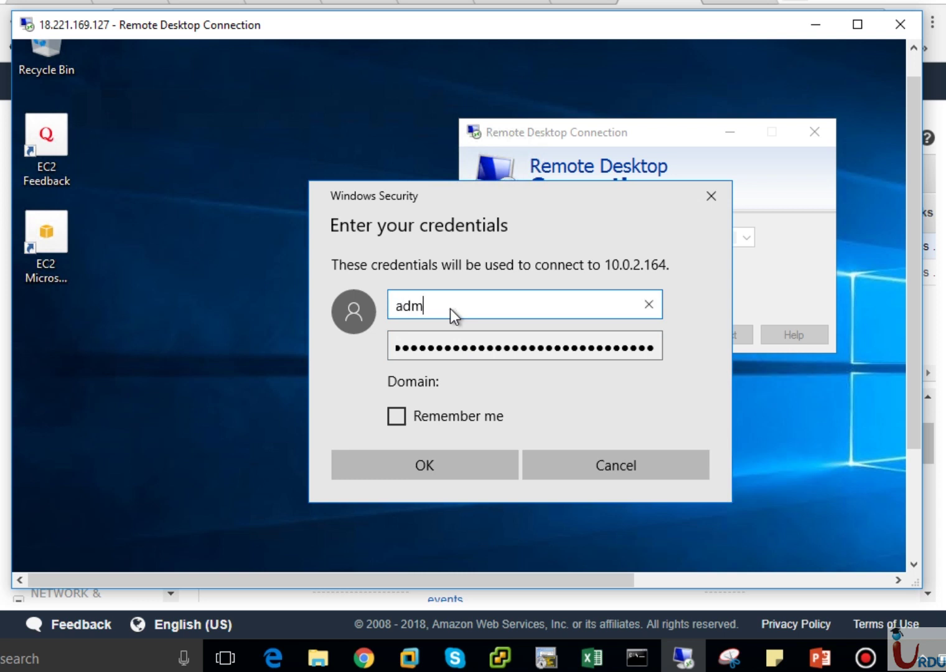
type("inistrator")
left_click(425, 466)
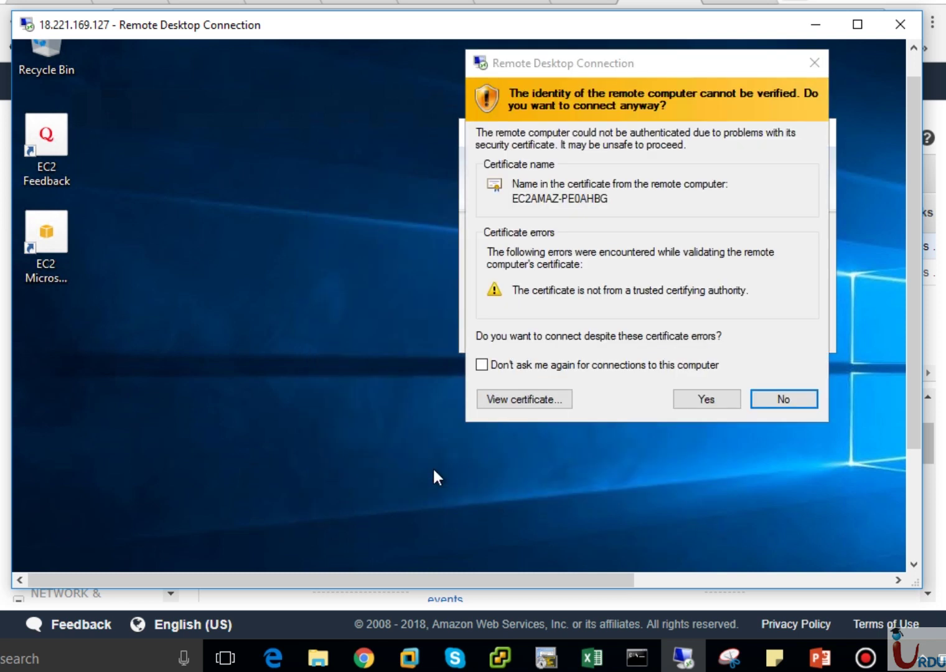
Step: Accept the certificate warning without being asked again for this computer, and shrink and reposition the 10.0.2.164 session window
left_click(600, 367)
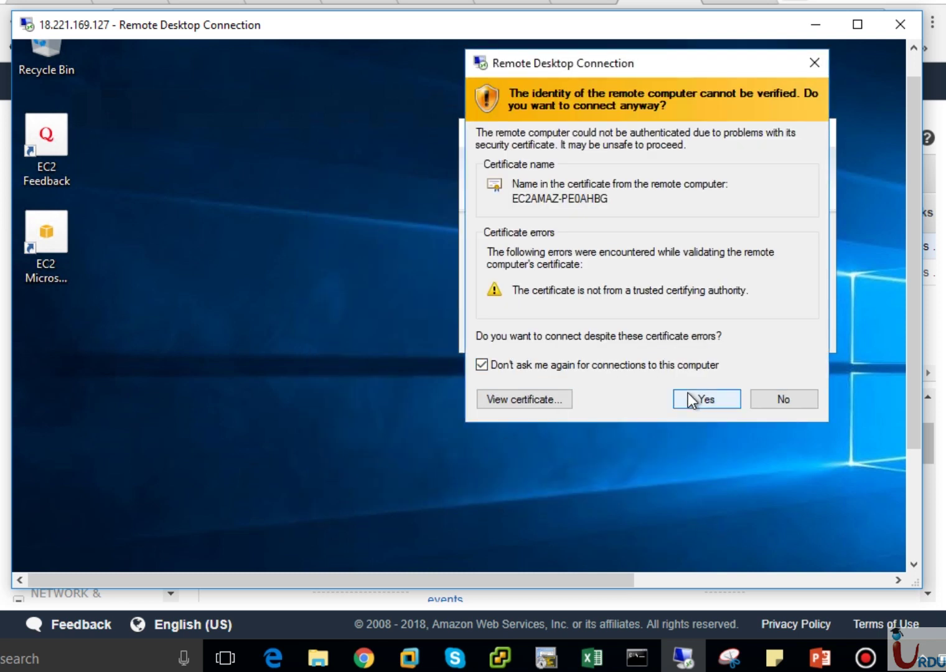
left_click(688, 394)
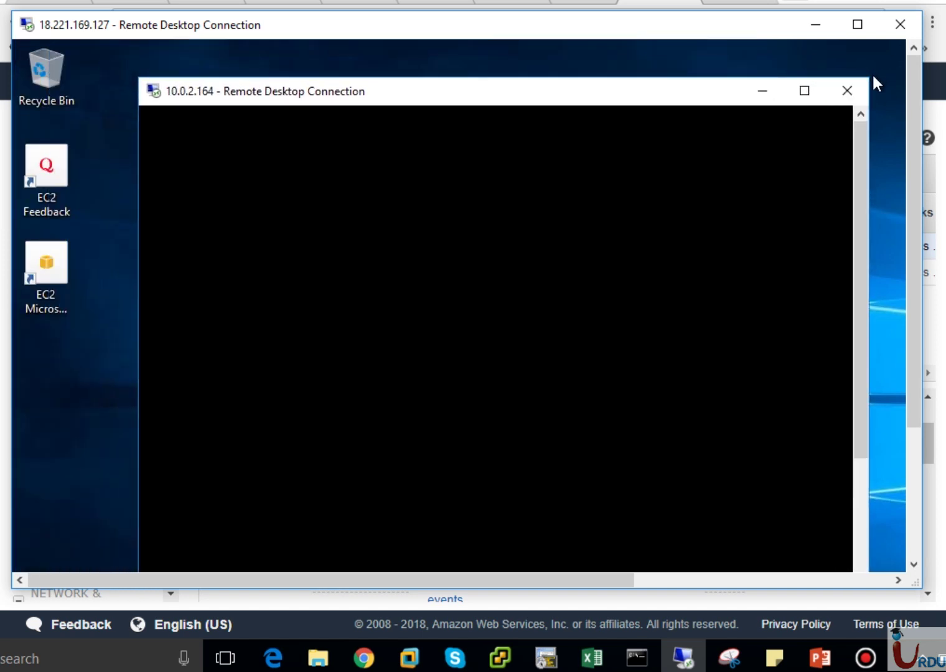
left_click_drag(869, 77, 744, 171)
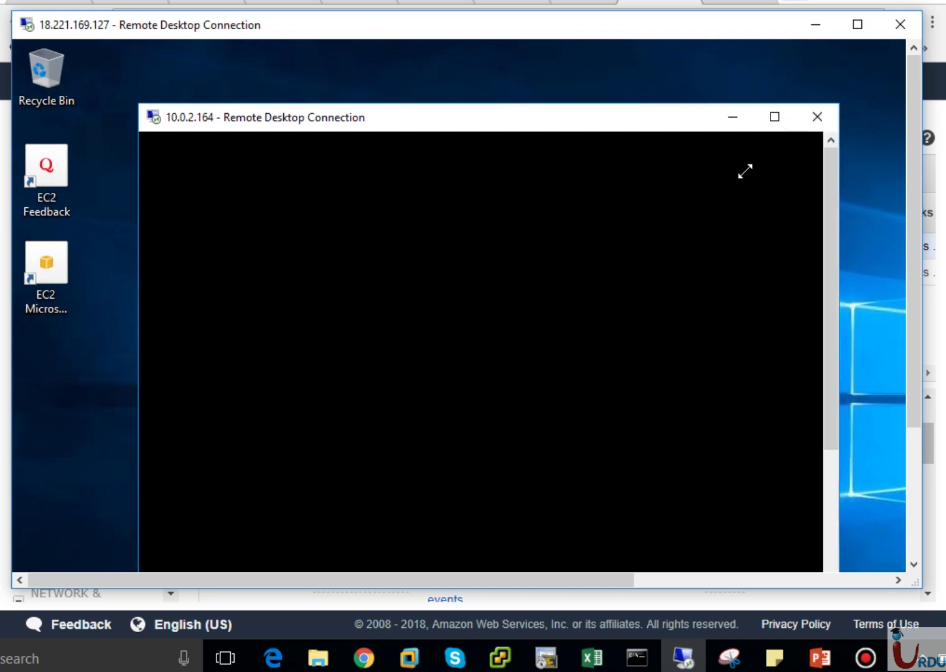
left_click_drag(467, 194, 518, 90)
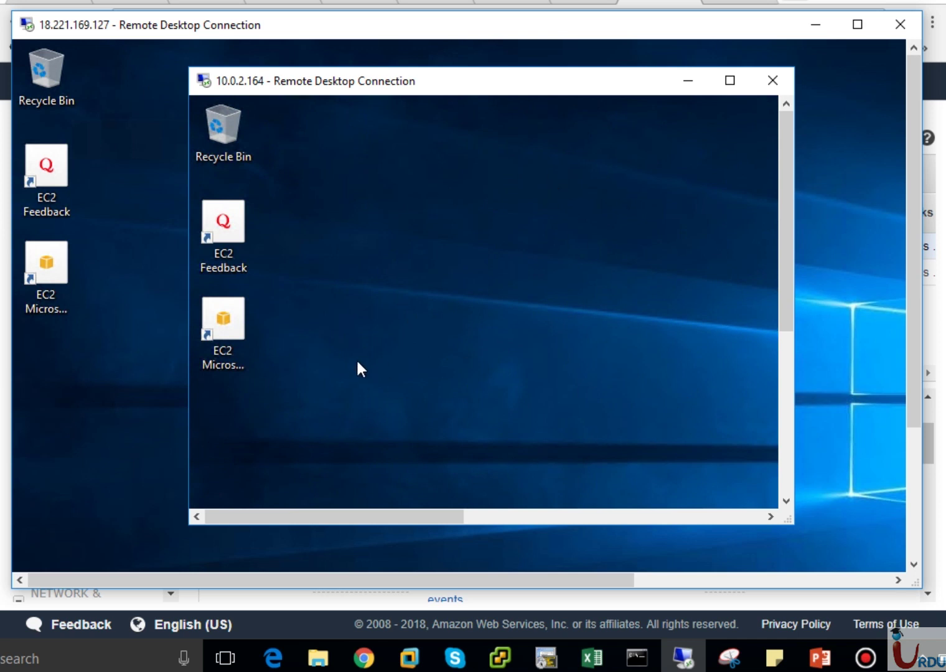
Step: Refresh the private instance's desktop and examine the instance information shown on its wallpaper
right_click(379, 223)
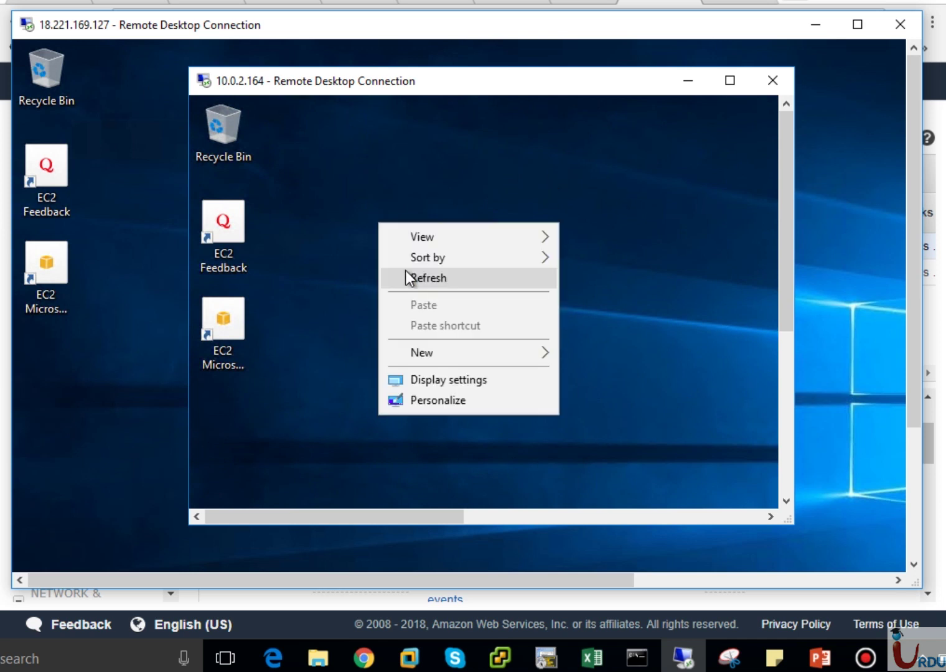
left_click(408, 277)
left_click(780, 461)
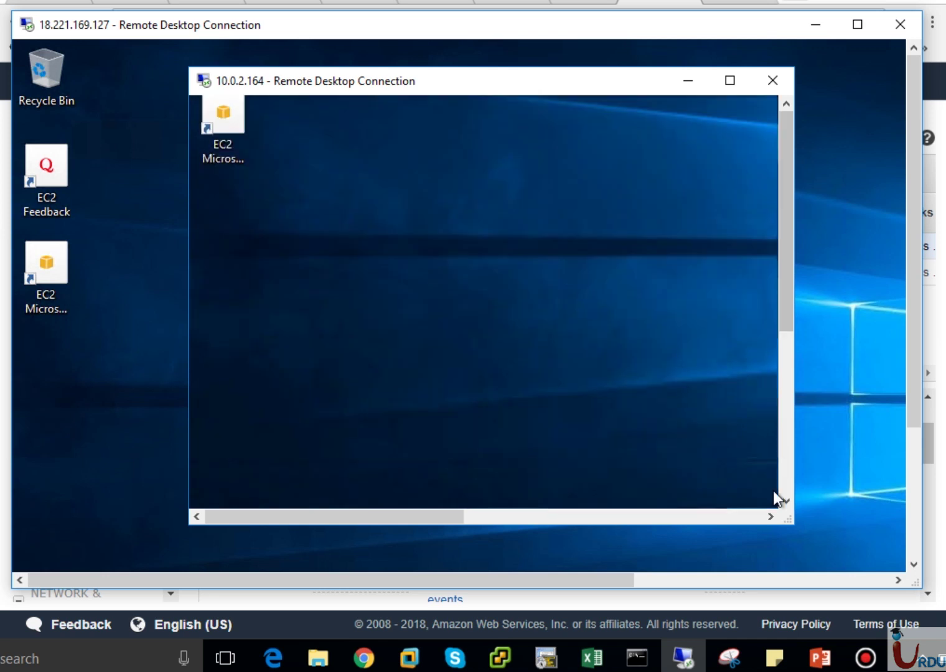
left_click(708, 521)
left_click(708, 520)
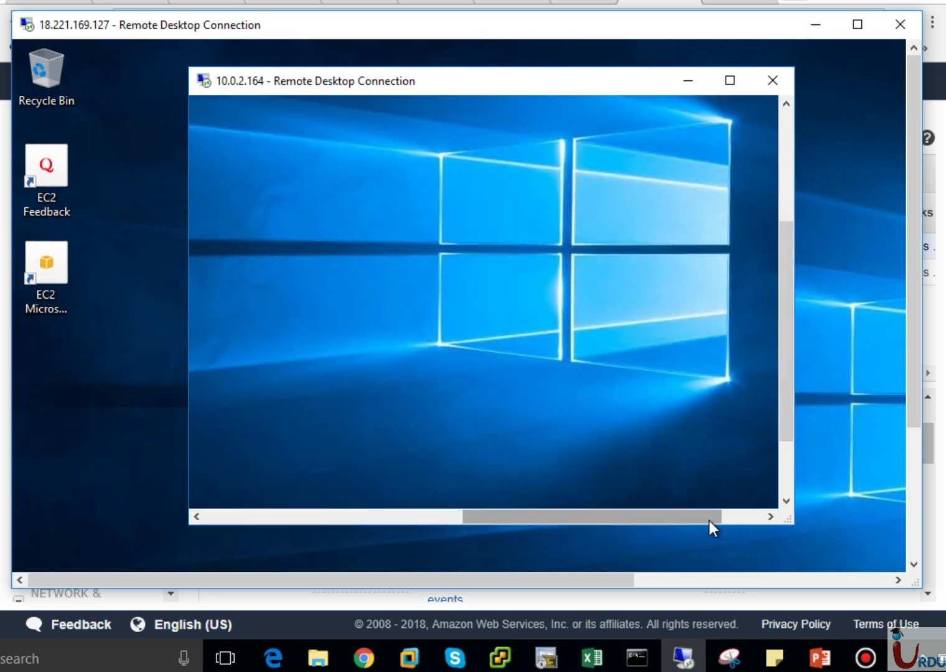
left_click_drag(712, 521, 771, 515)
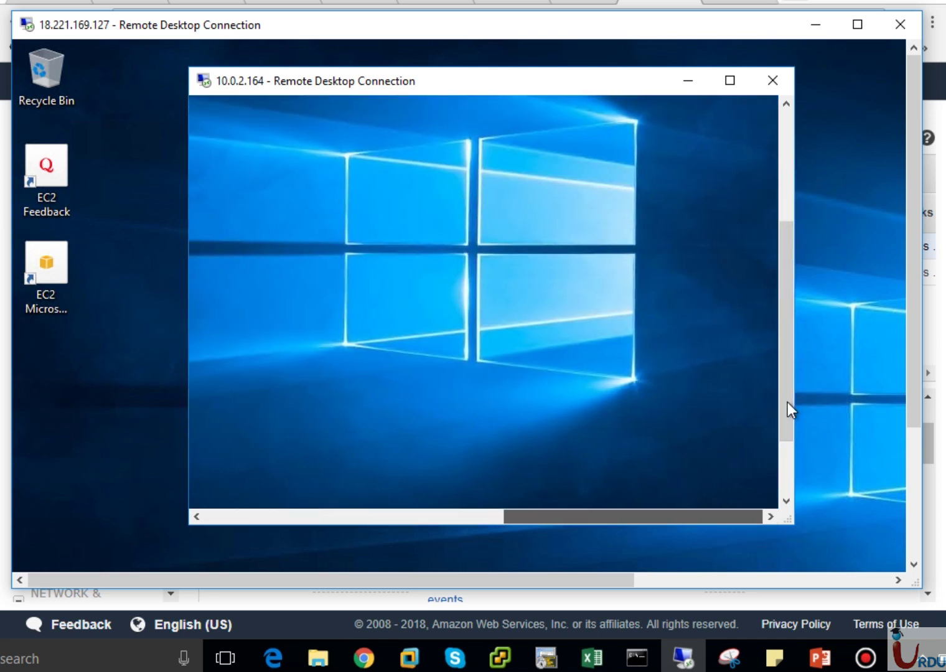
left_click_drag(787, 353, 783, 117)
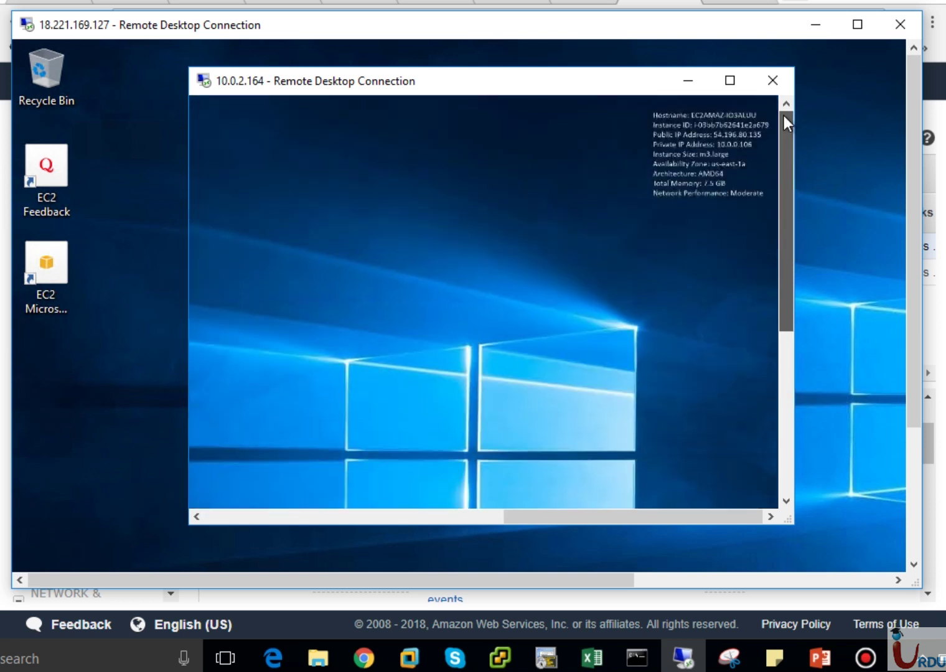
left_click_drag(583, 85, 467, 138)
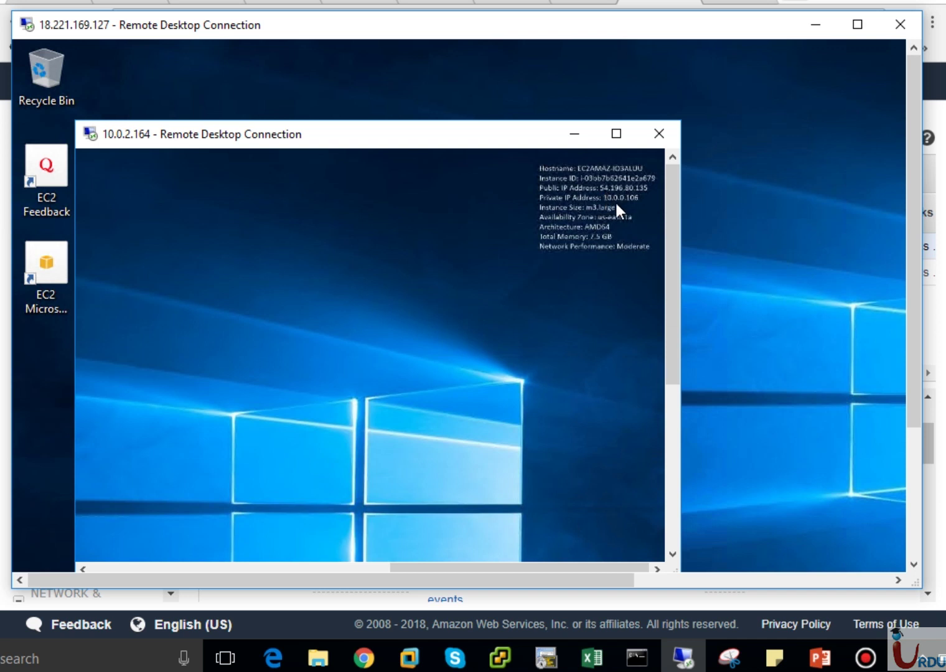
Step: Refresh the 10.0.2.164 desktop again, compare its wallpaper IP addresses with Private-EC2's details in the AWS console, and reposition the session window
right_click(421, 207)
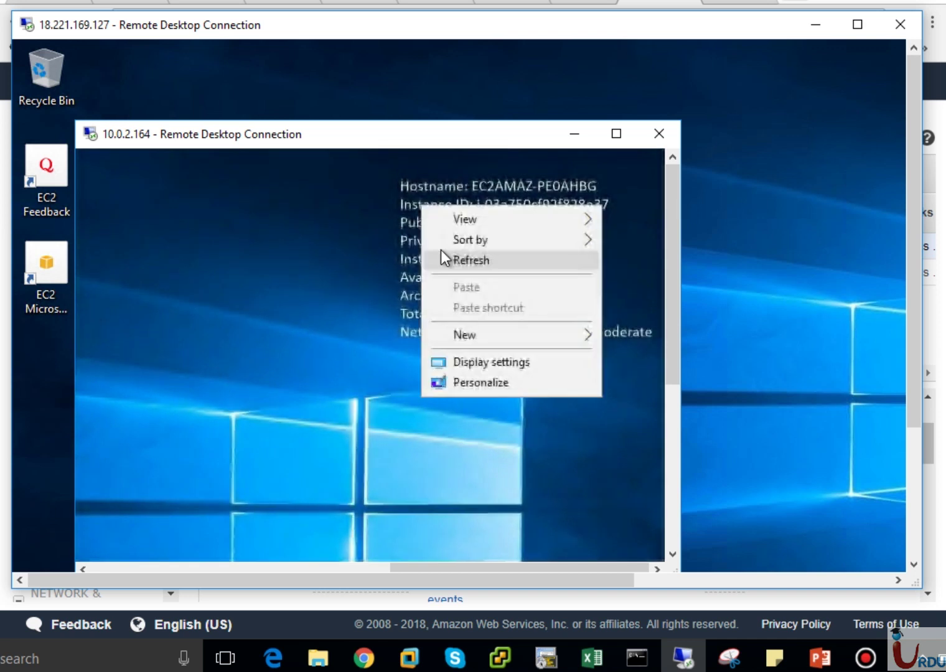
left_click(442, 252)
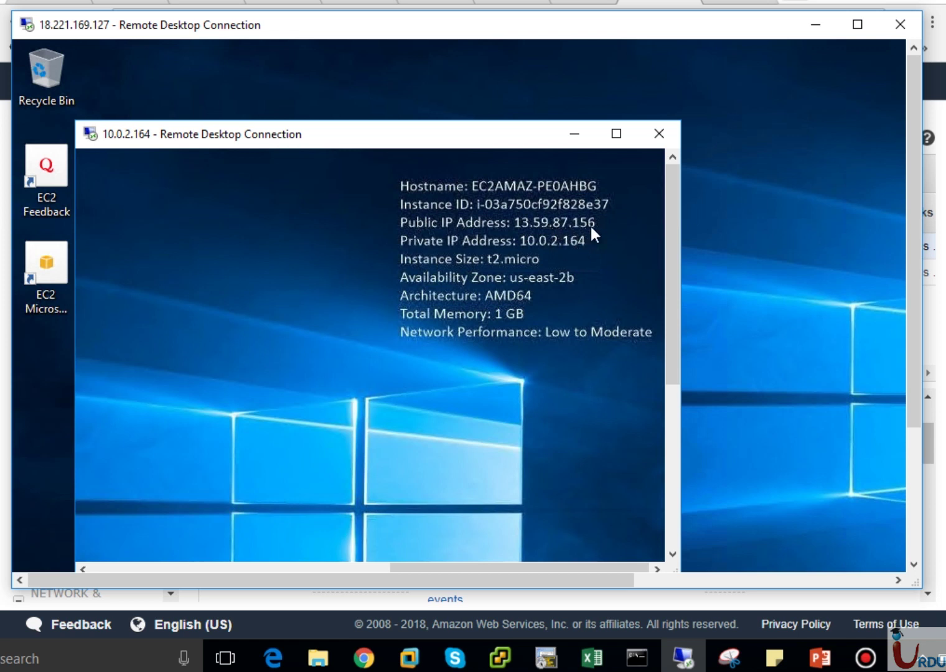
left_click(367, 662)
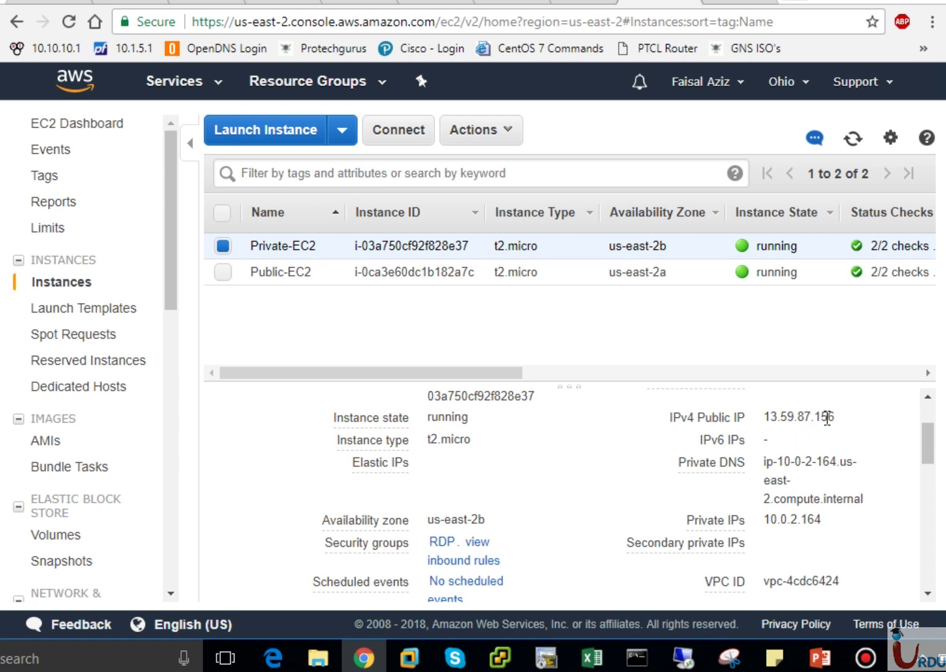
left_click(684, 658)
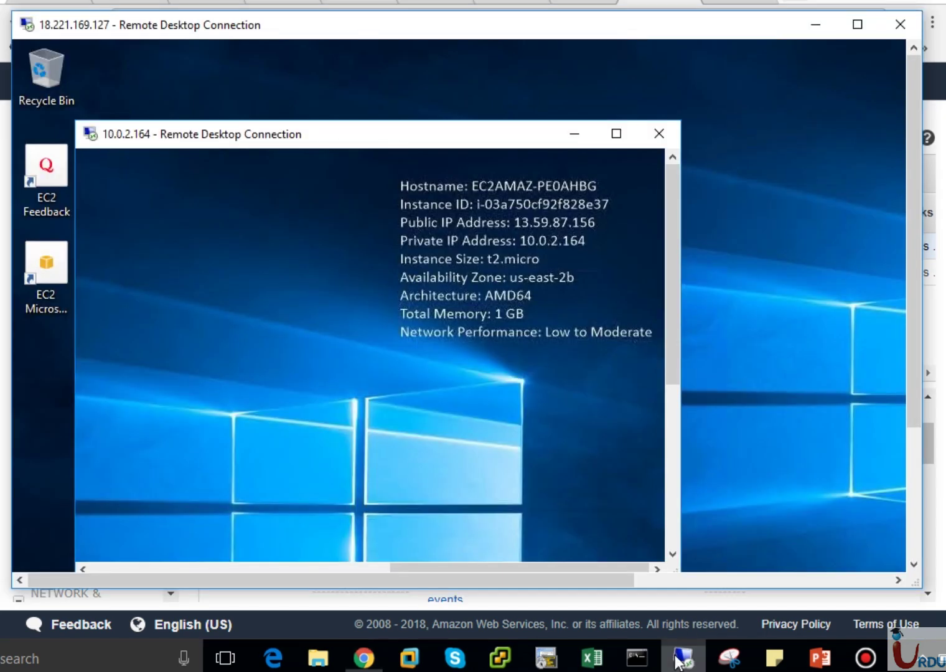
left_click_drag(372, 145, 509, 79)
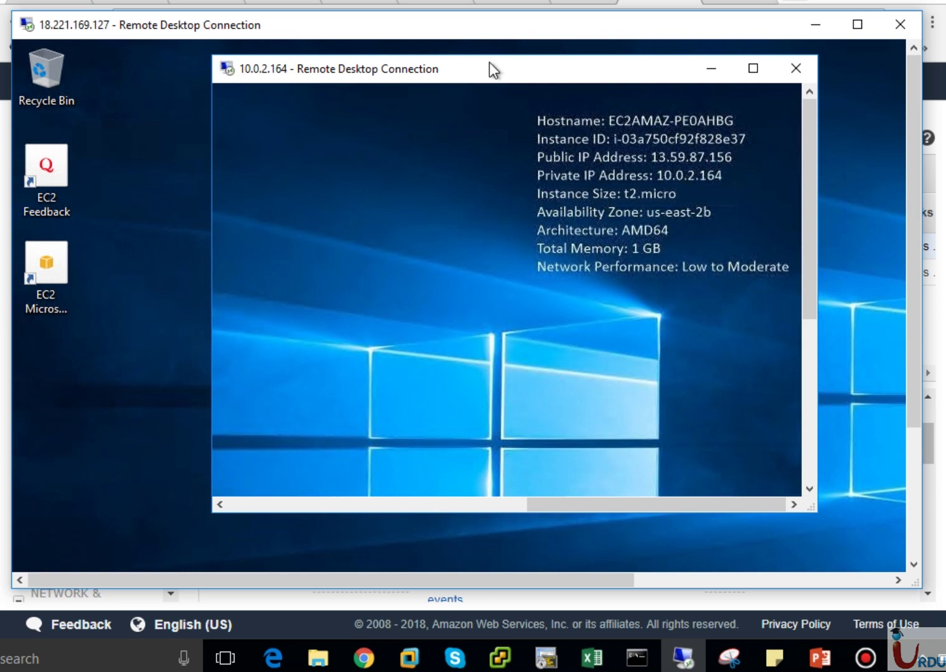
left_click_drag(501, 71, 494, 103)
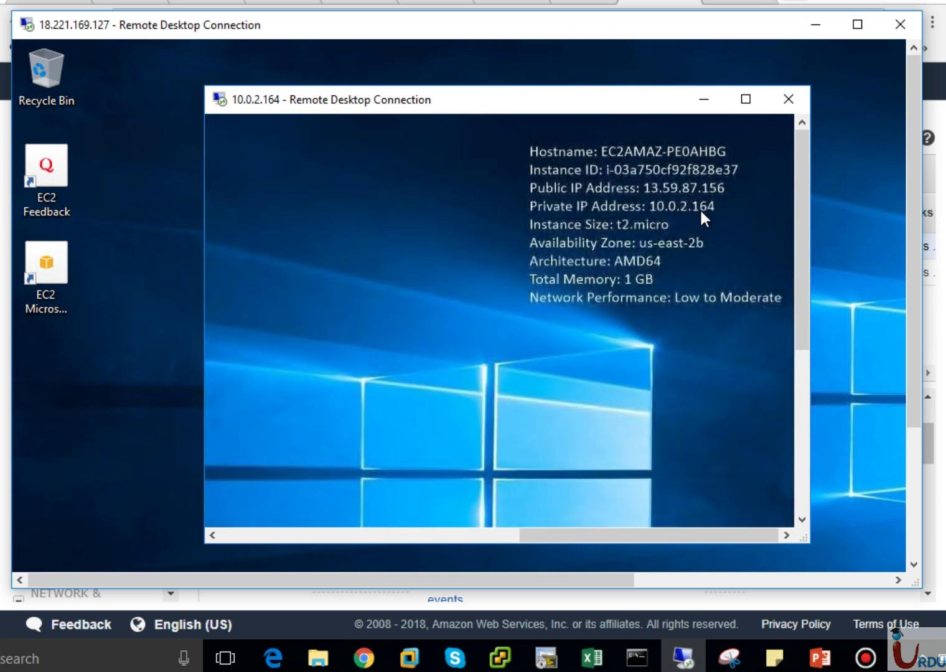
Step: Disconnect the 10.0.2.164 remote session and minimize the public instance's session to return to the AWS console
left_click(783, 103)
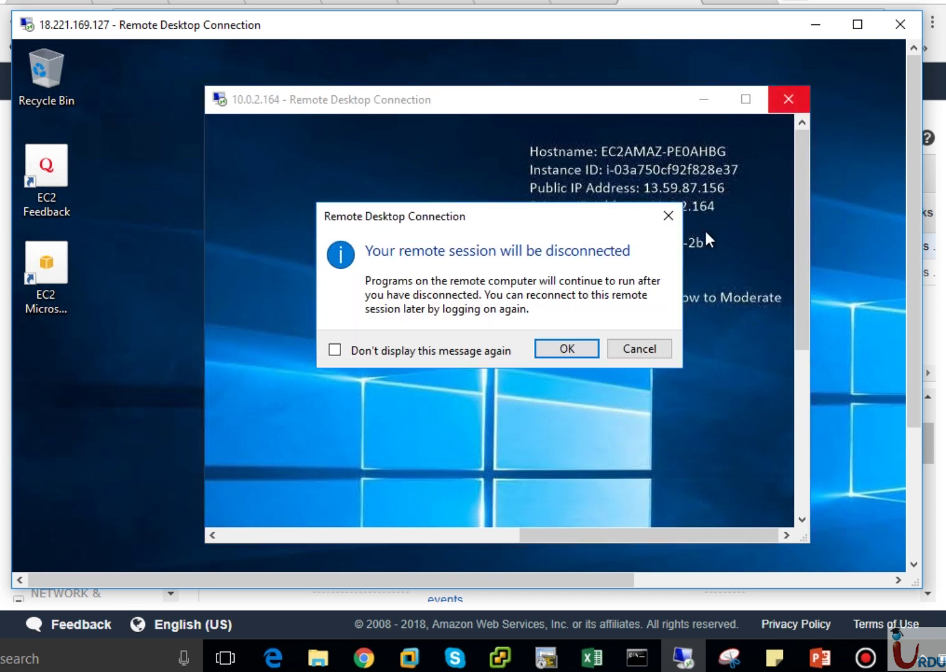
left_click(567, 349)
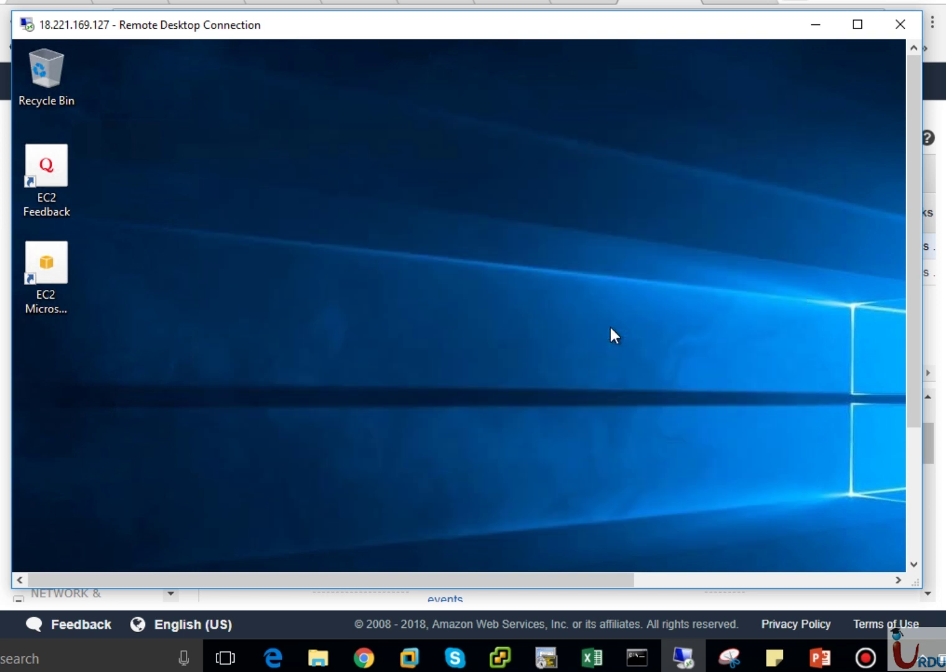
left_click(817, 25)
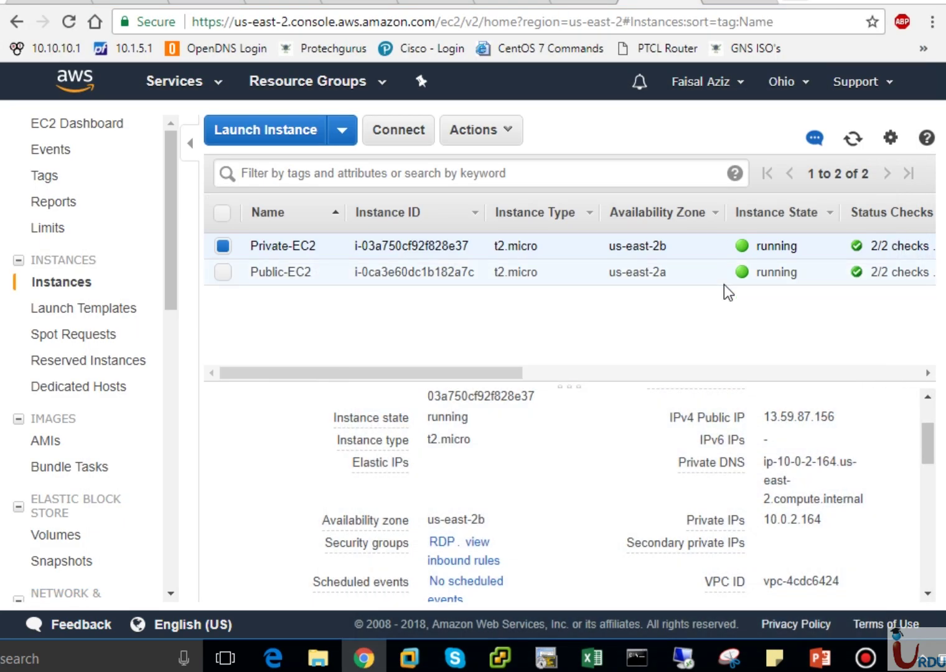